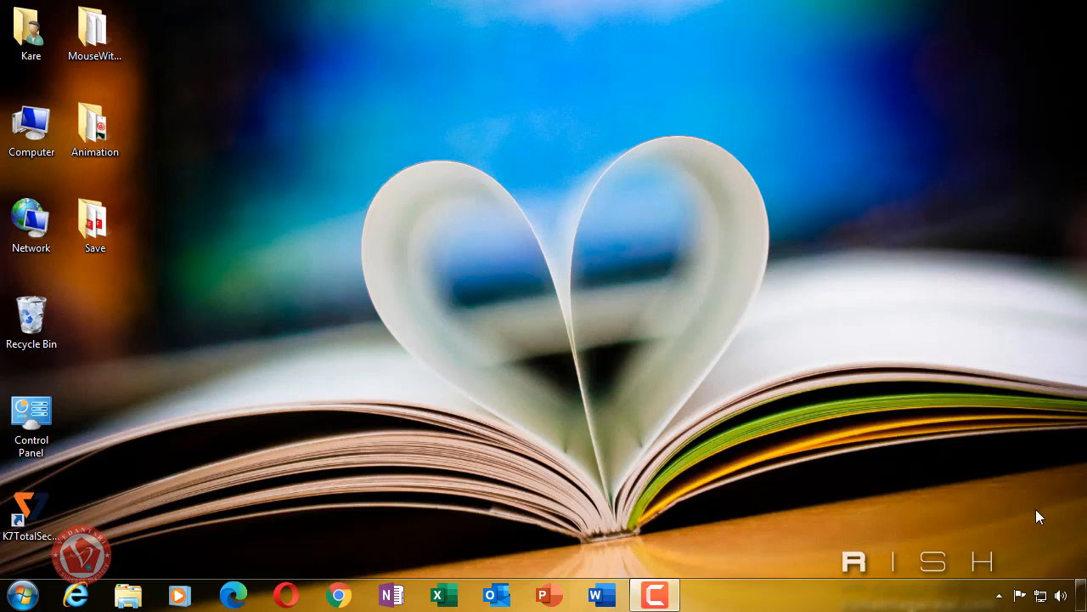
Start Excel and open the recent workbook ID_Card.xlsm from the Desktop's Animation folder
left_click(459, 594)
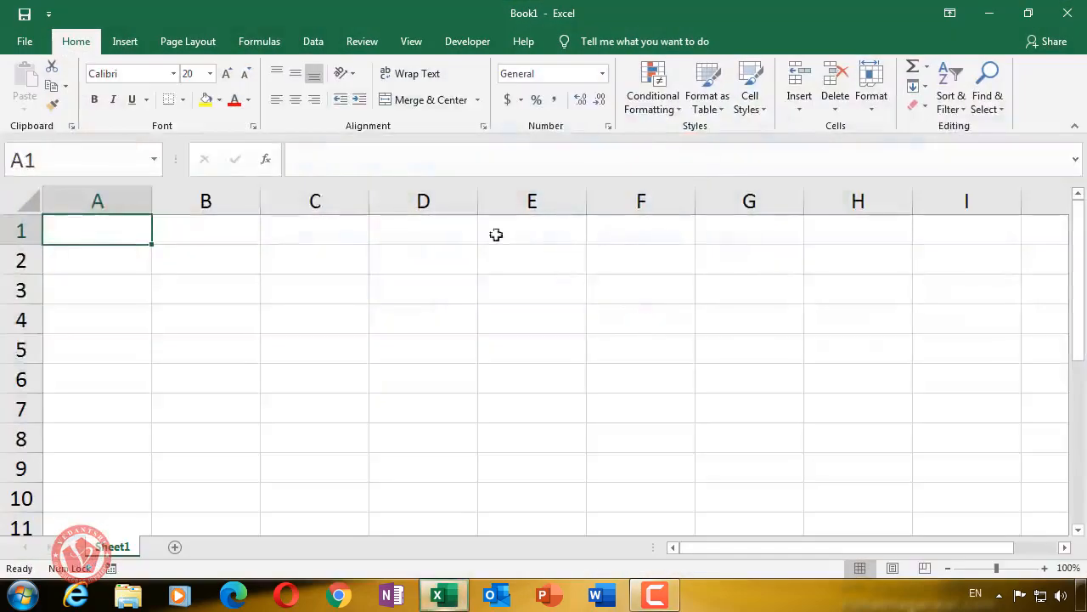
left_click(22, 42)
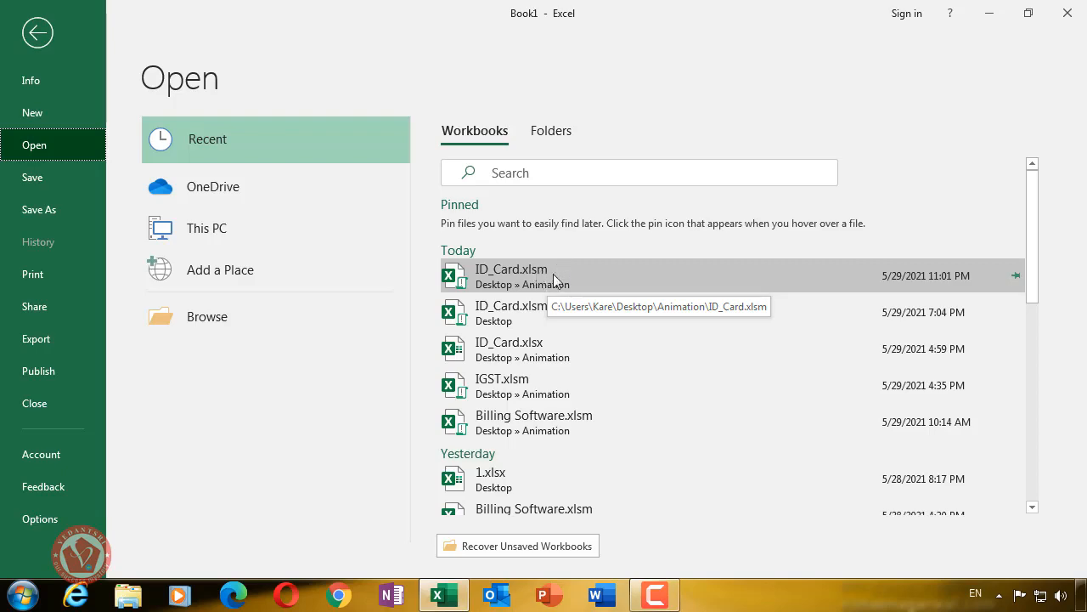
left_click(567, 270)
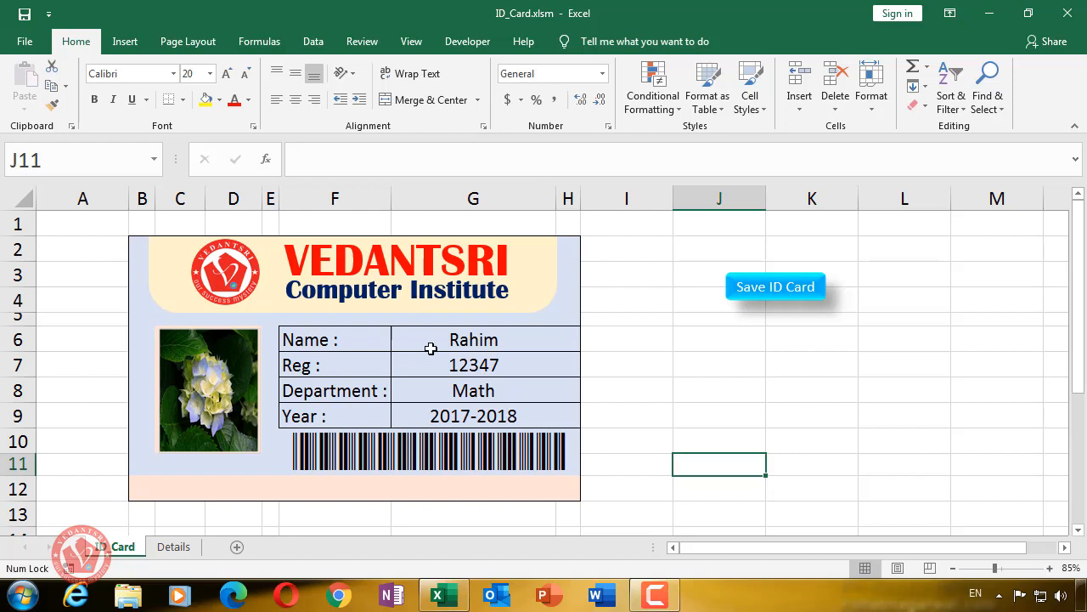
Switch the ID card's name in G6 to the fourth, the first and finally the second student in the list
left_click(493, 344)
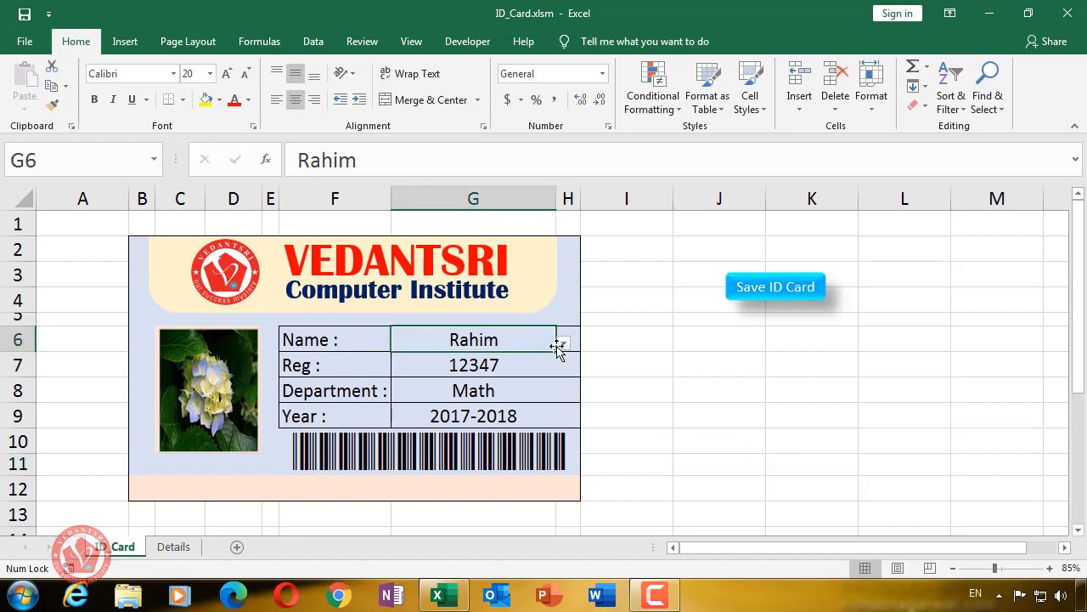
left_click(564, 342)
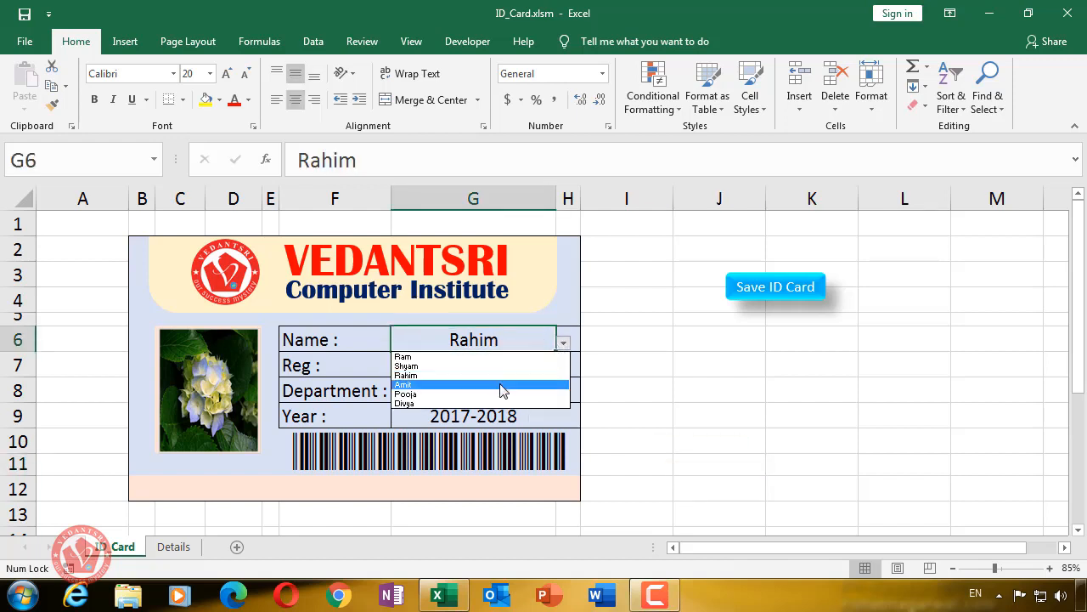
left_click(502, 390)
left_click(560, 344)
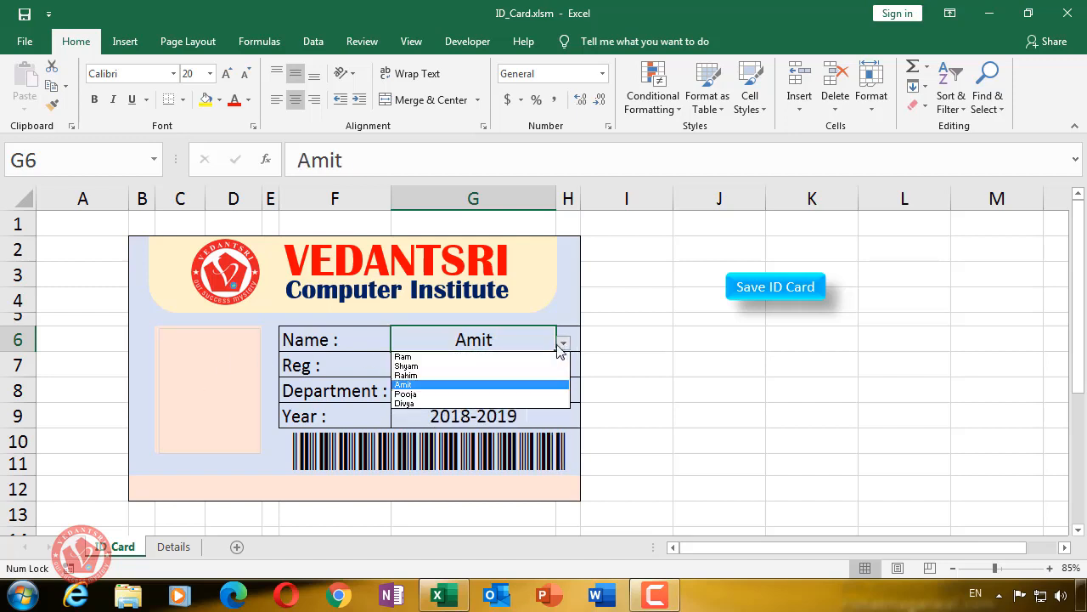
left_click(495, 358)
left_click(564, 342)
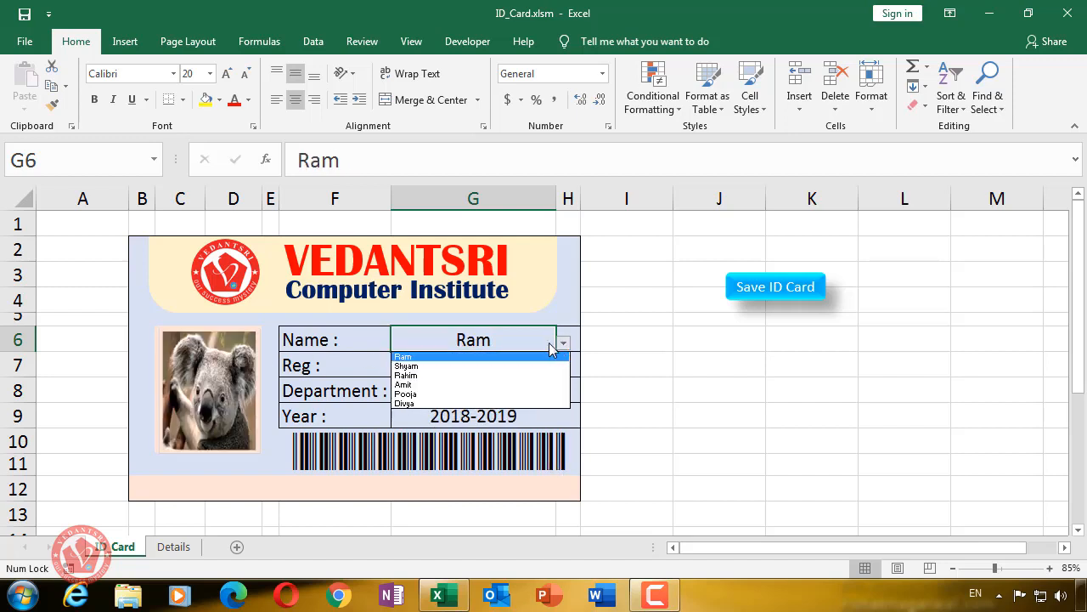
left_click(519, 366)
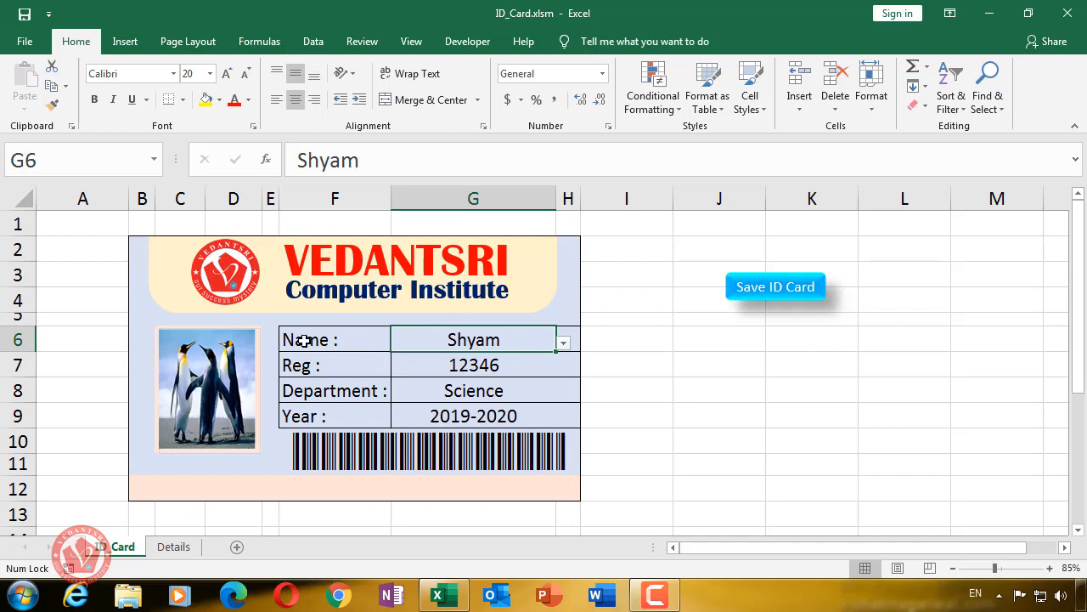
Look through the student records on the Details sheet
left_click(173, 547)
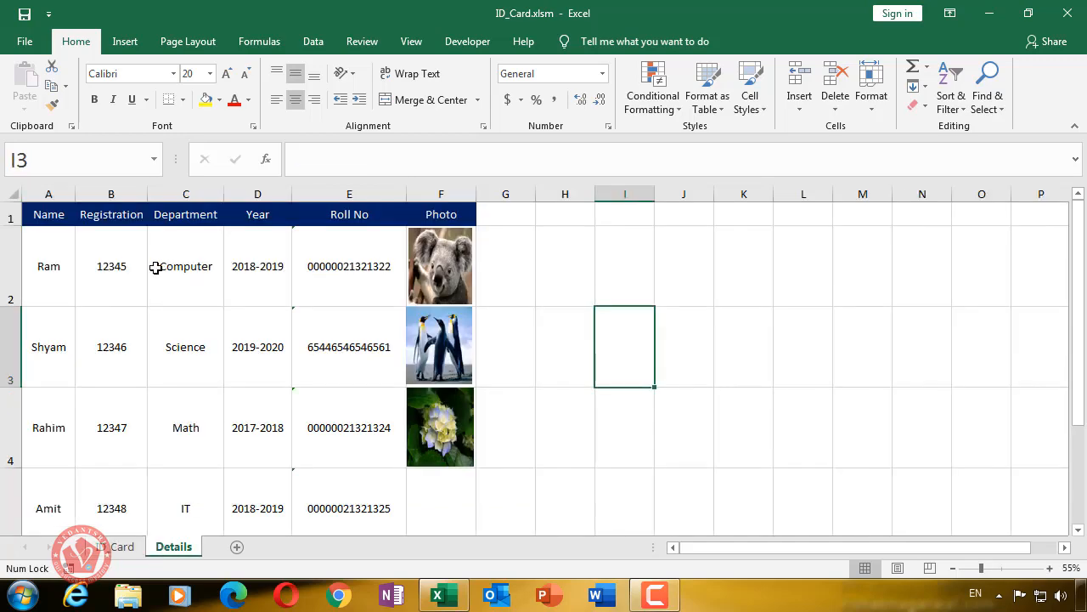
scroll(540, 359, "down", 2)
scroll(544, 371, "up", 2)
Save the second student's ID card as a PDF from the ID_Card sheet and close the exported file
left_click(119, 548)
left_click(631, 318)
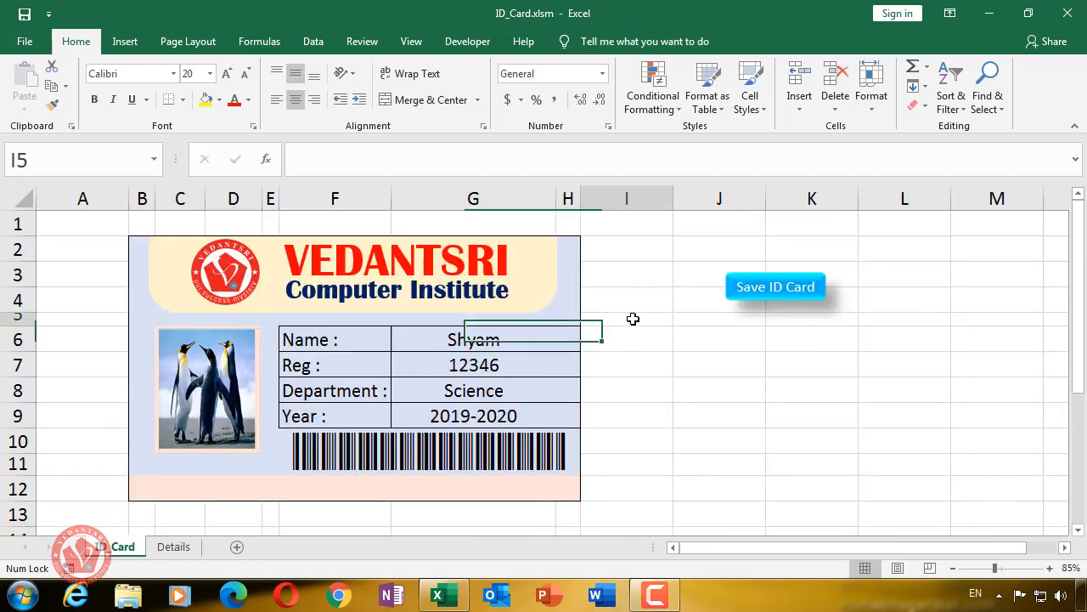
left_click(772, 289)
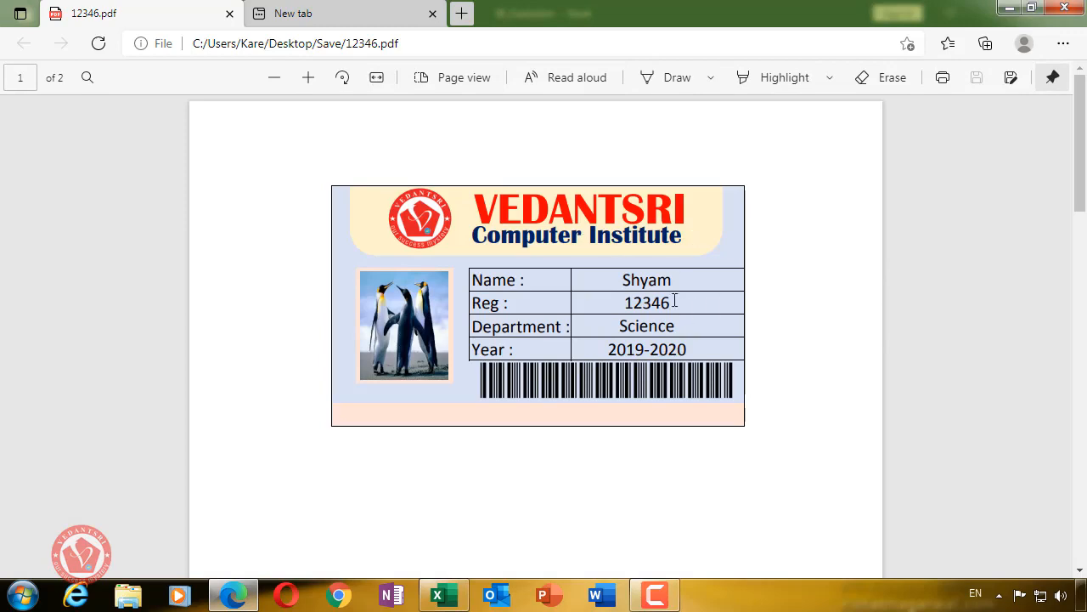
left_click(1051, 17)
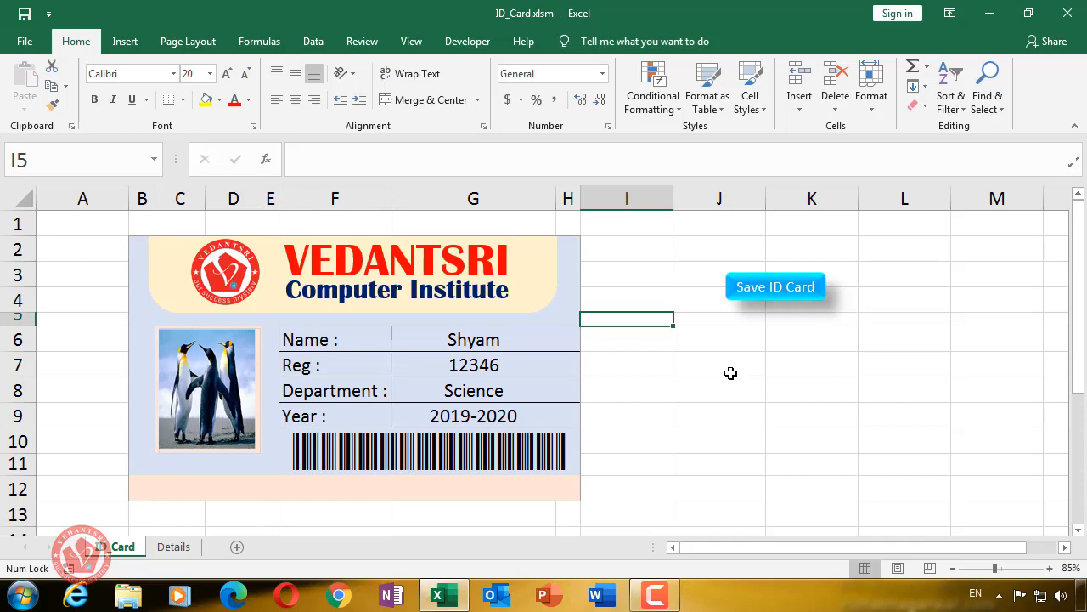
Examine the first three student rows and the Name column on the Details sheet
left_click(176, 548)
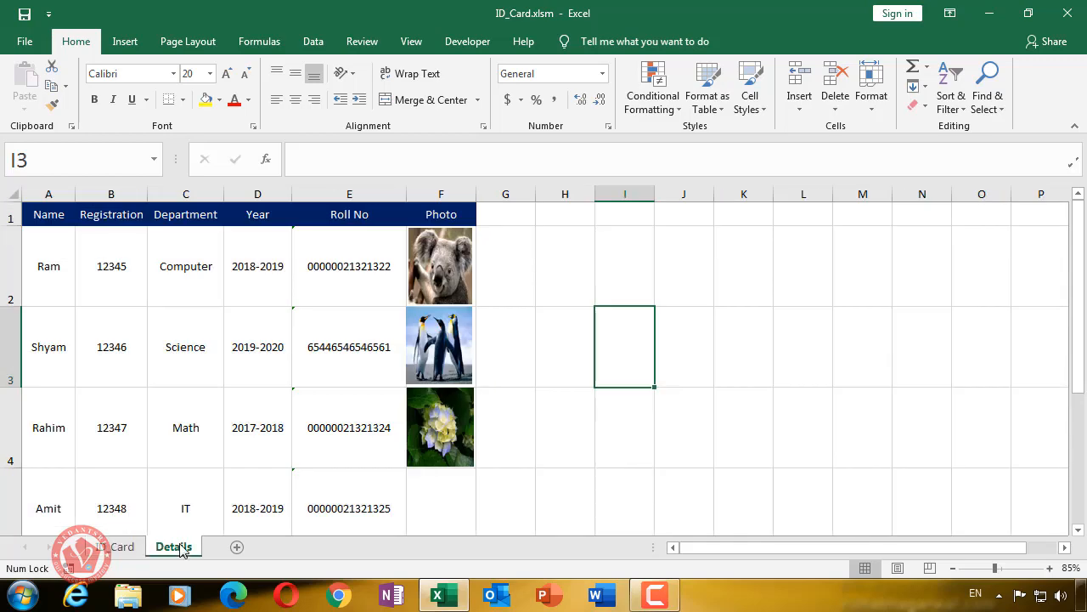
left_click_drag(53, 265, 434, 257)
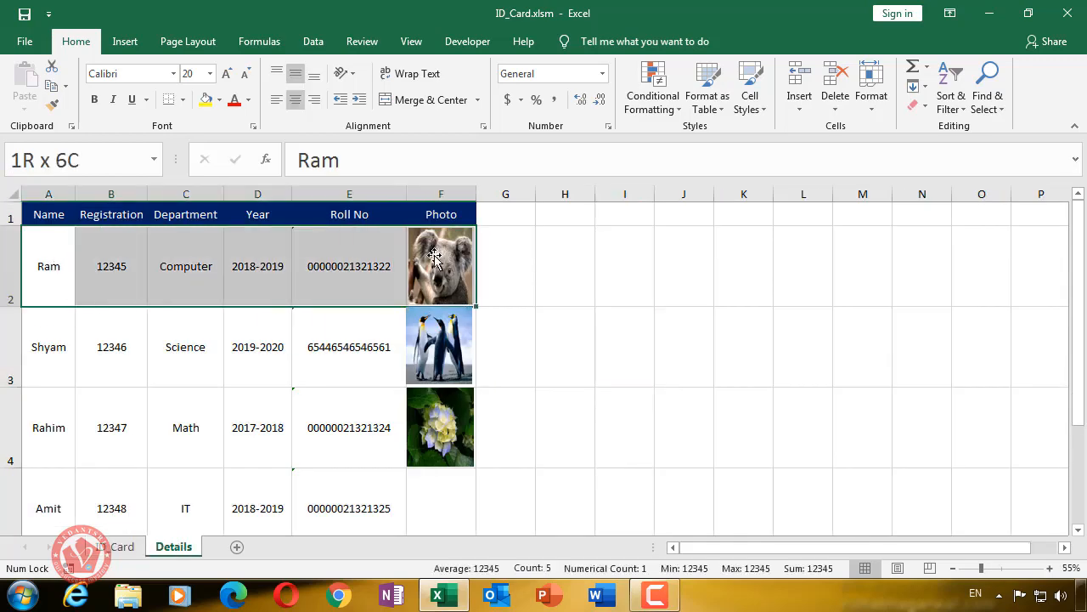
left_click_drag(44, 347, 442, 348)
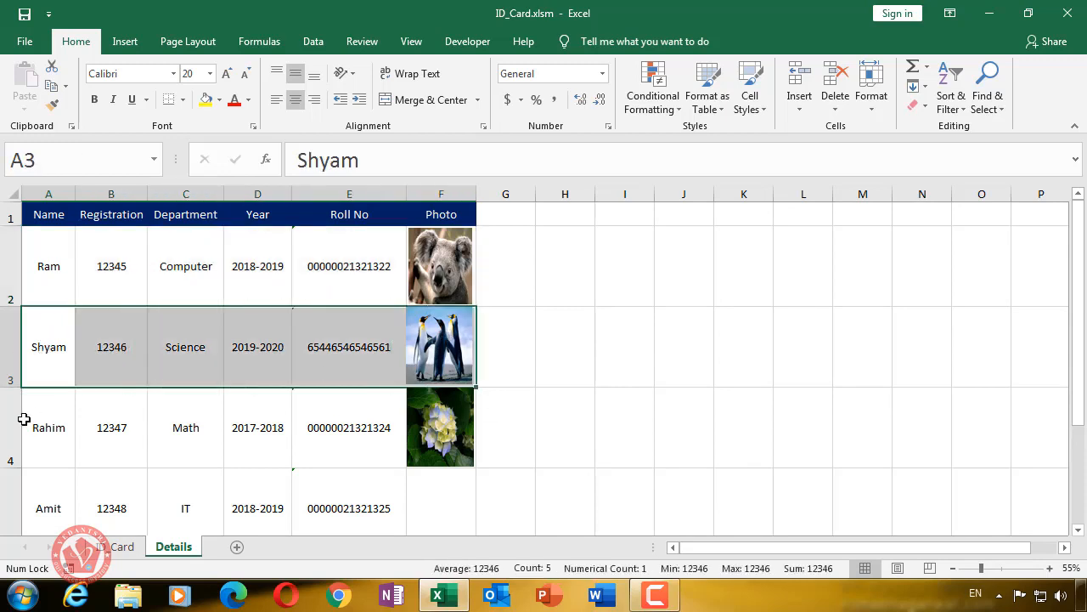
left_click_drag(34, 425, 405, 435)
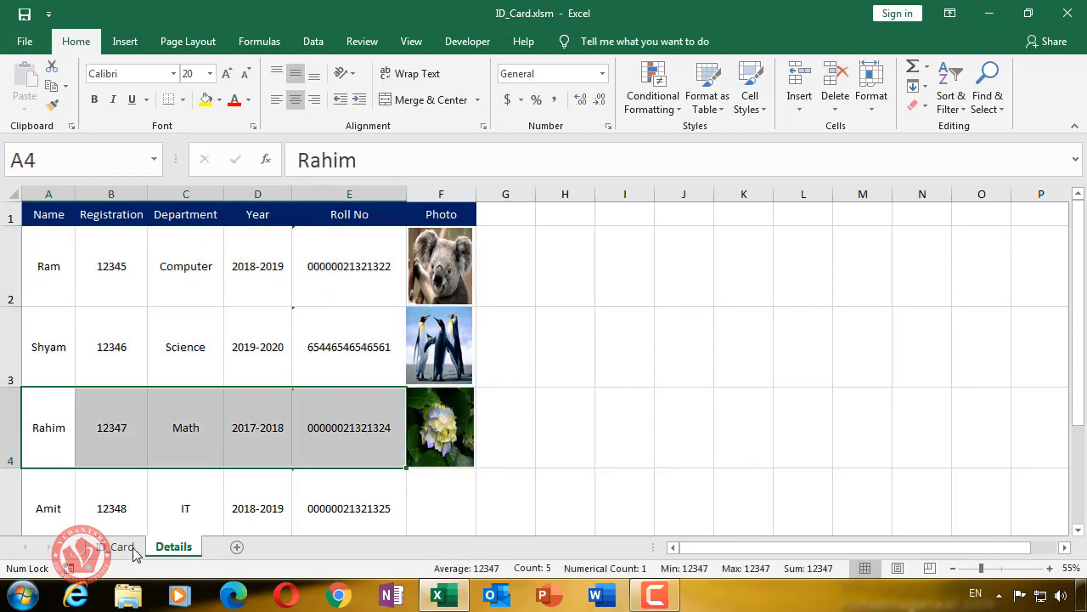
left_click(42, 210)
left_click(44, 196)
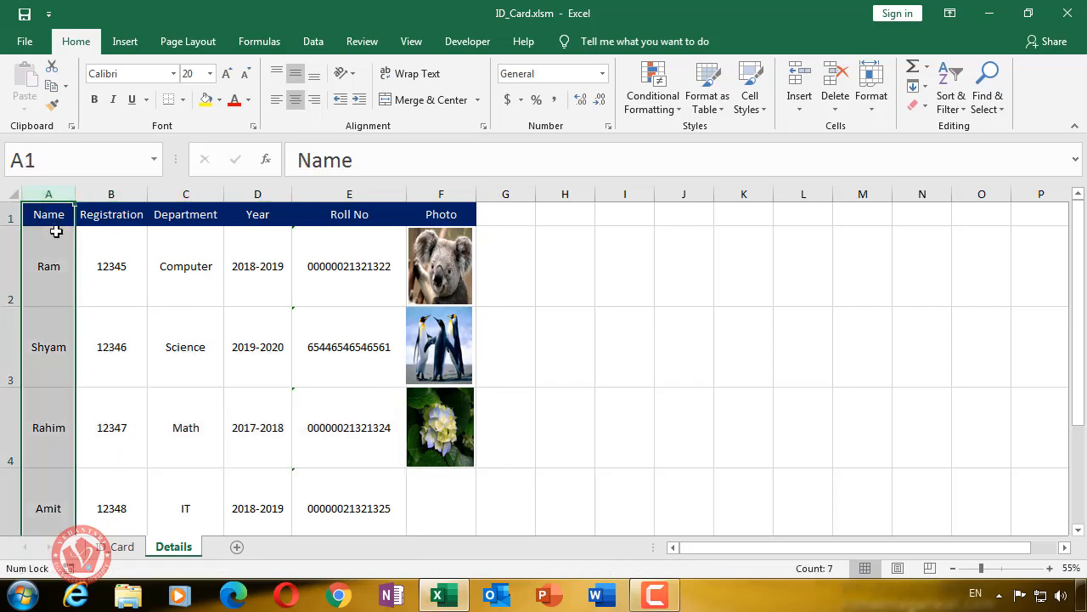
Set the name on the ID_Card sheet to the first student in the list
left_click(121, 549)
left_click(506, 344)
left_click(563, 342)
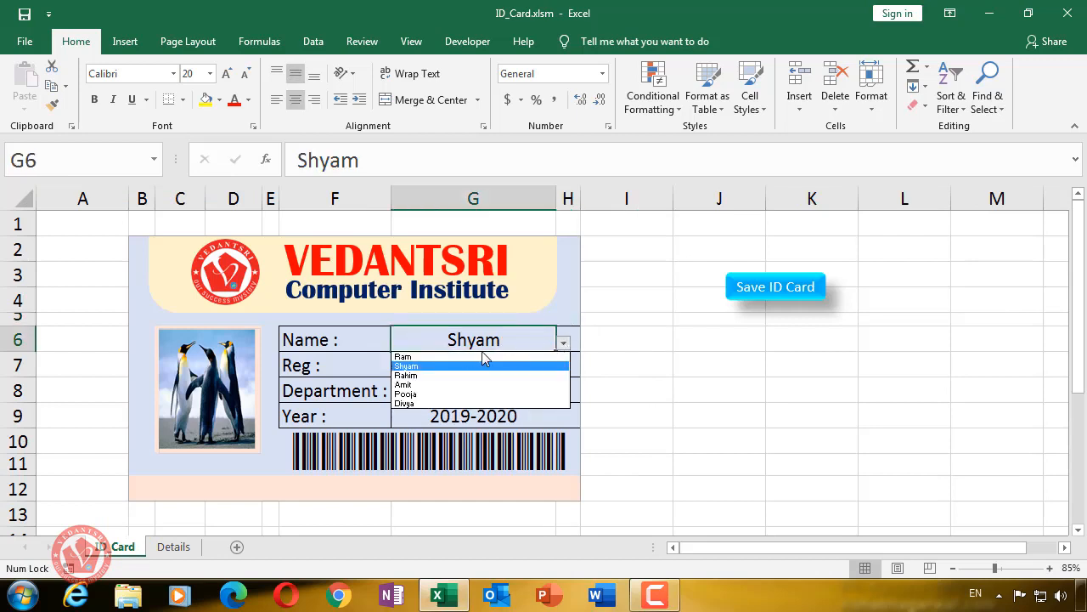
left_click(450, 357)
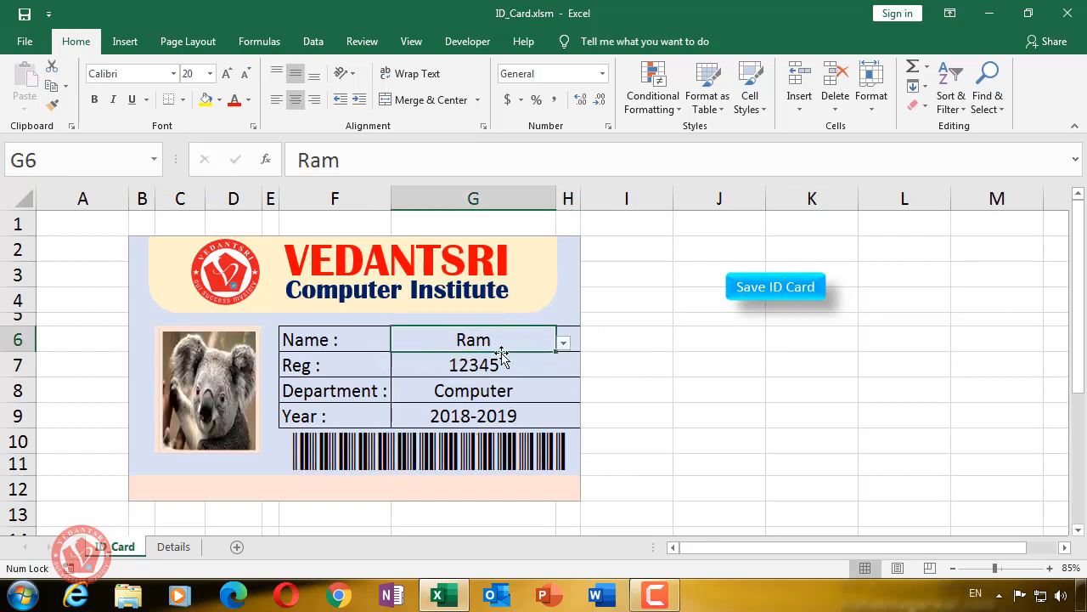
Compare the first three student records on the Details sheet with the ID card, ending on the ID_Card sheet
left_click(170, 547)
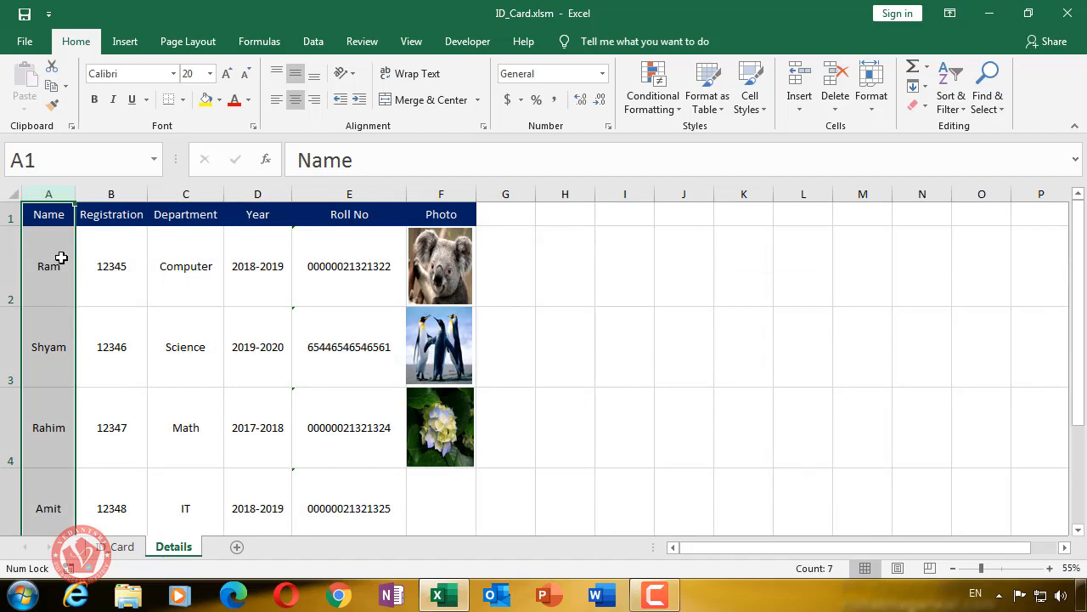
left_click_drag(61, 257, 476, 252)
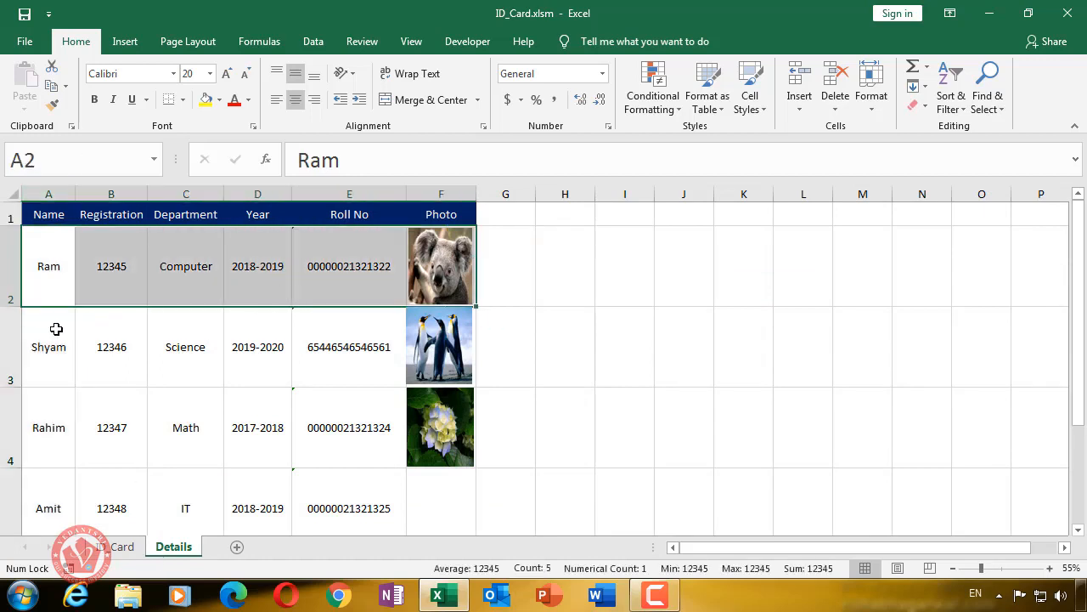
left_click_drag(55, 329, 439, 342)
left_click_drag(57, 428, 387, 426)
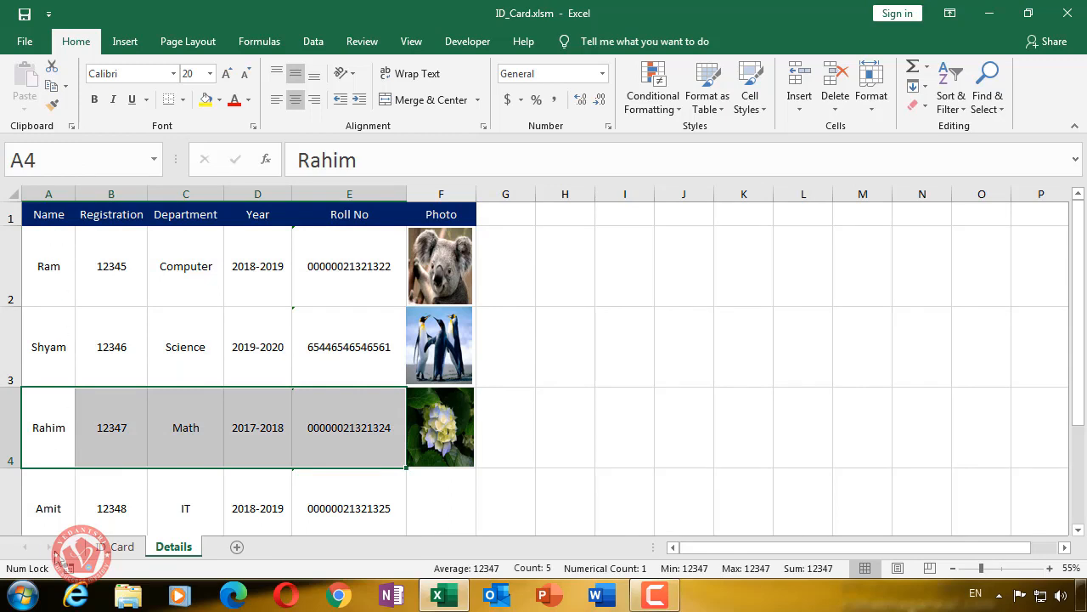
left_click(119, 546)
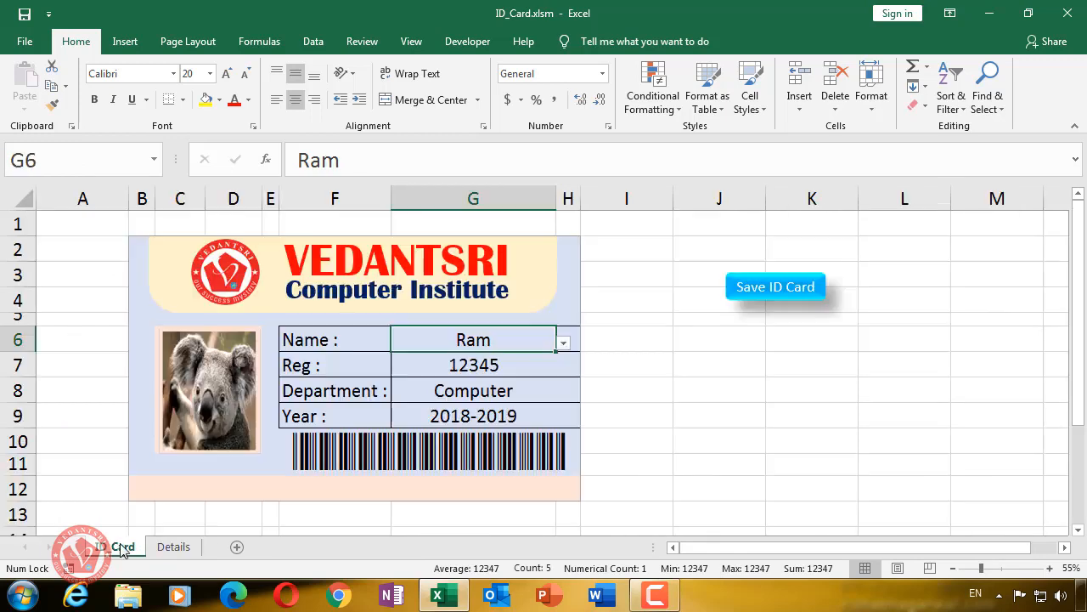
left_click(680, 347)
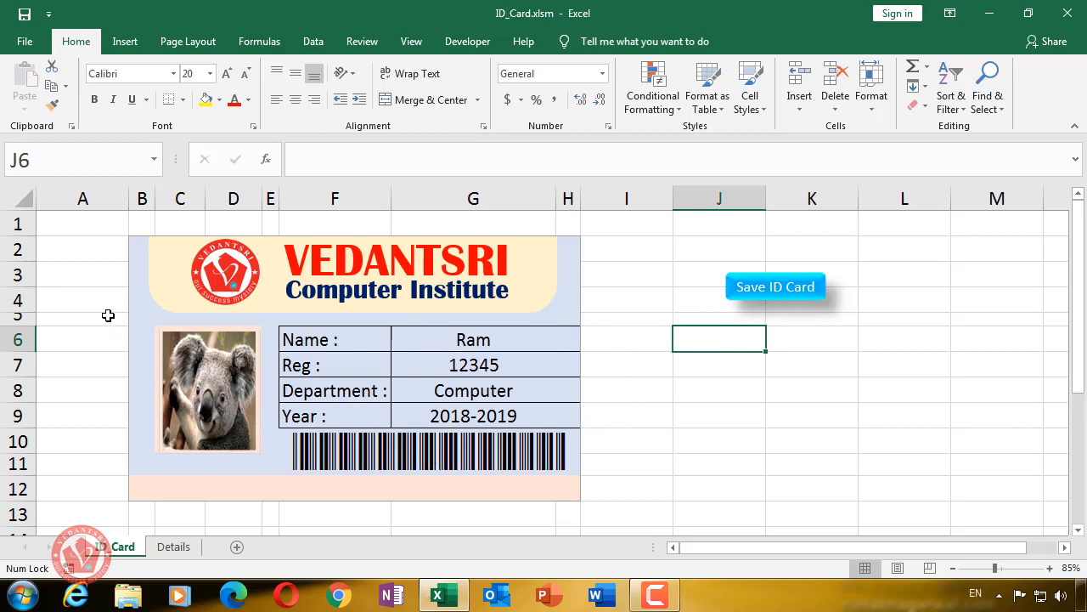
Add a new worksheet after the Details sheet and rename it Records
left_click(173, 546)
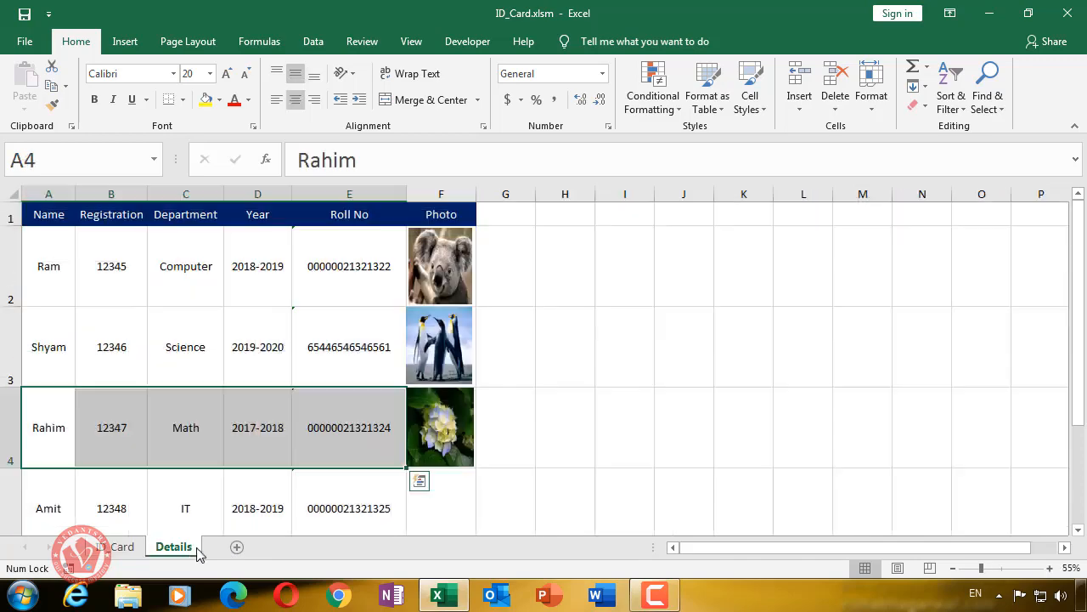
left_click(238, 549)
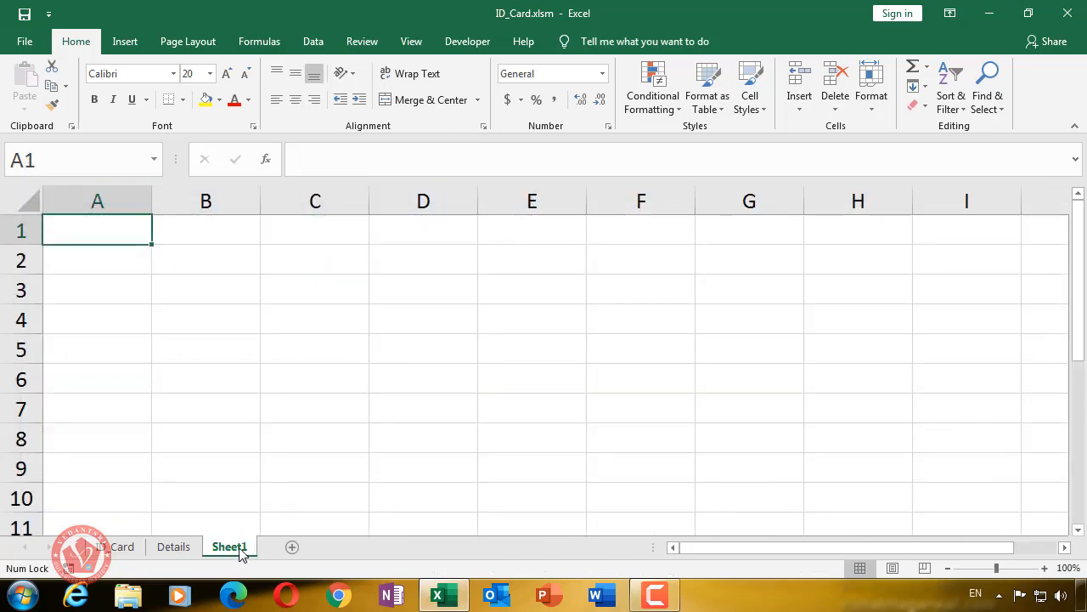
right_click(243, 548)
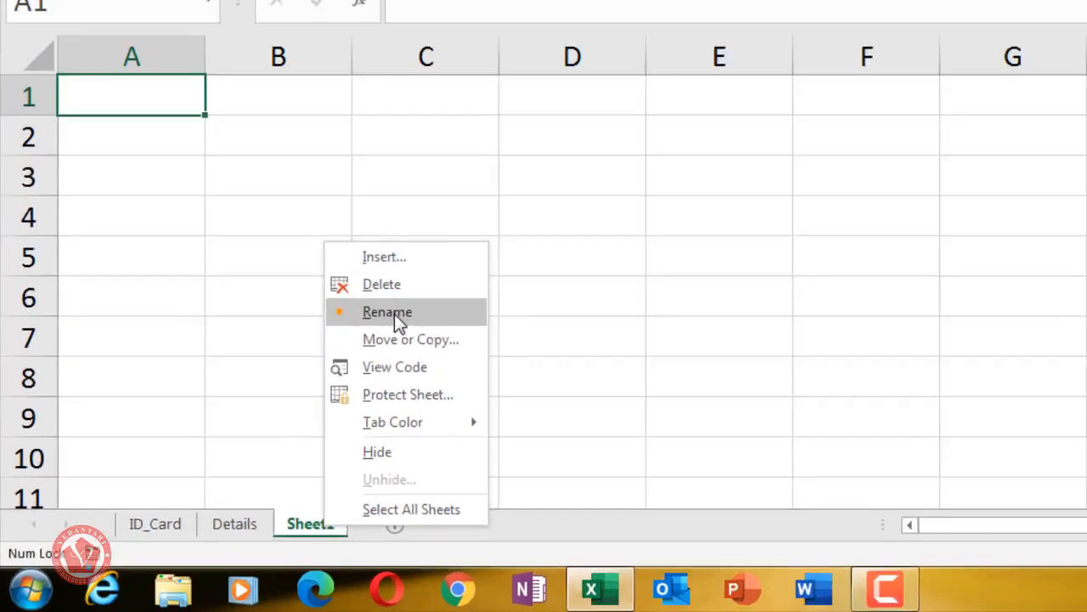
left_click(388, 312)
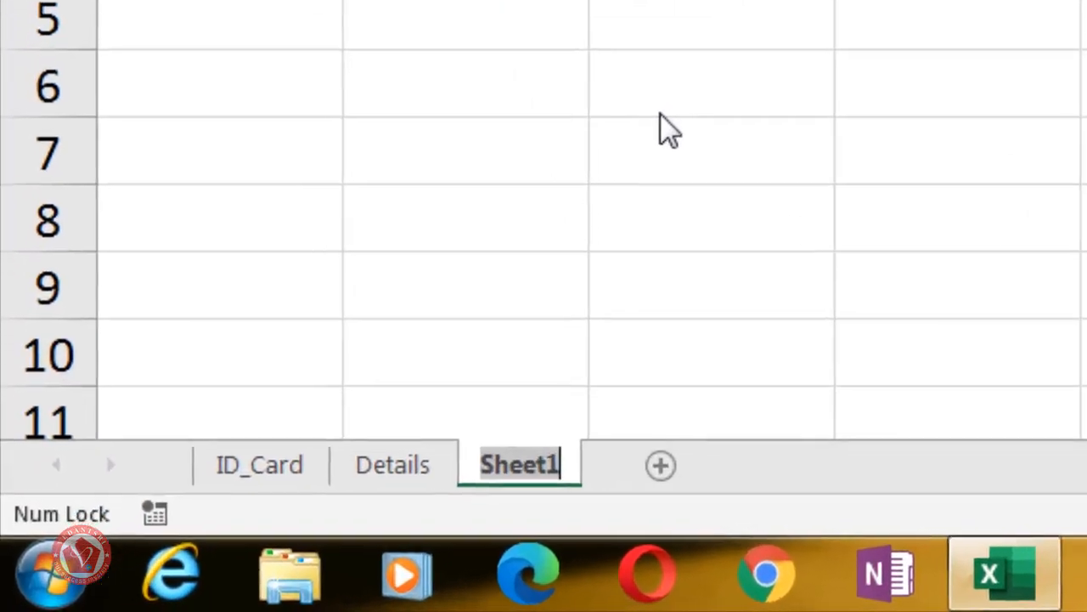
type("Records")
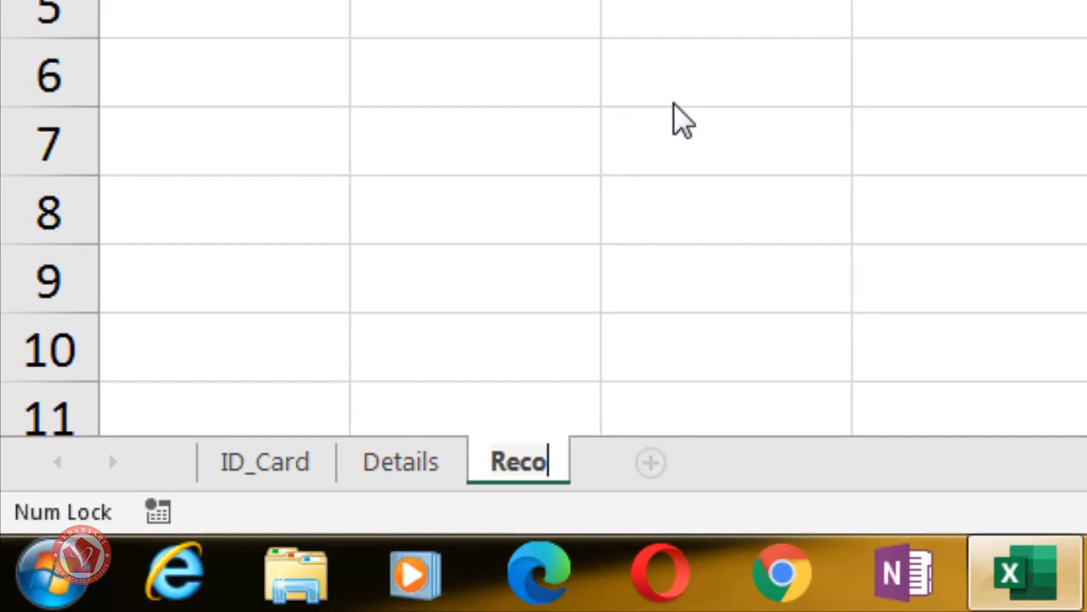
left_click(671, 105)
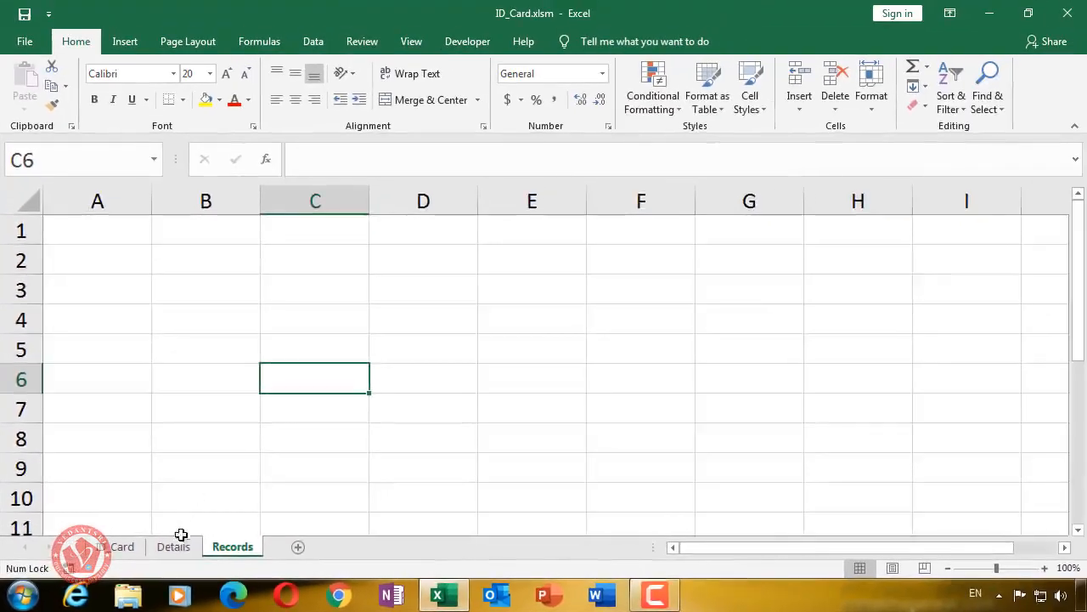
left_click(250, 520)
Examine the name cell G6 and the lookup formulas for registration and department in G7 and G8 on the ID_Card sheet
left_click(119, 547)
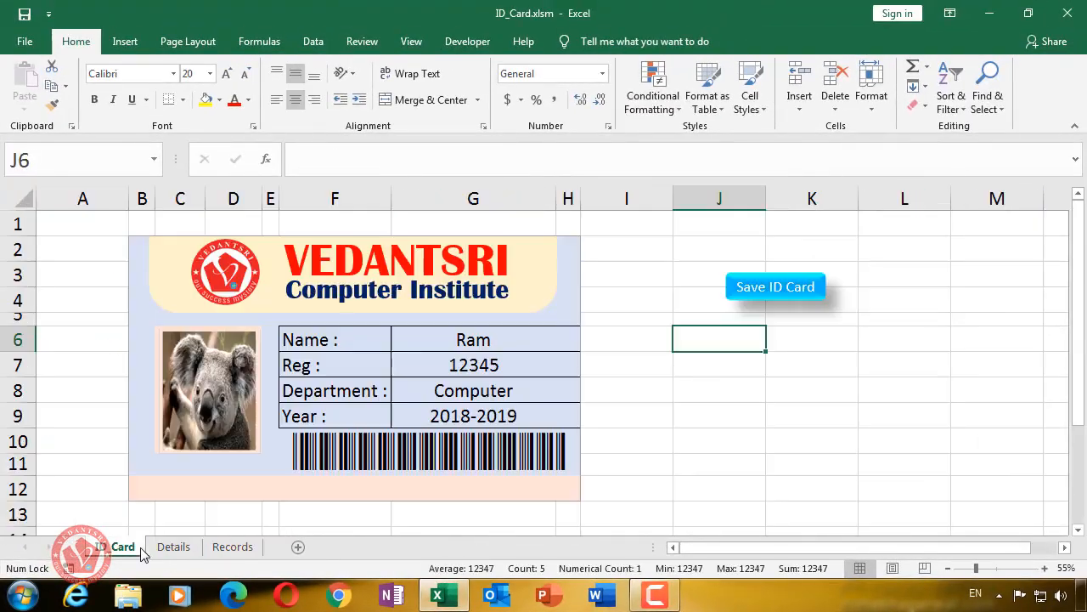
left_click(649, 417)
left_click(454, 343)
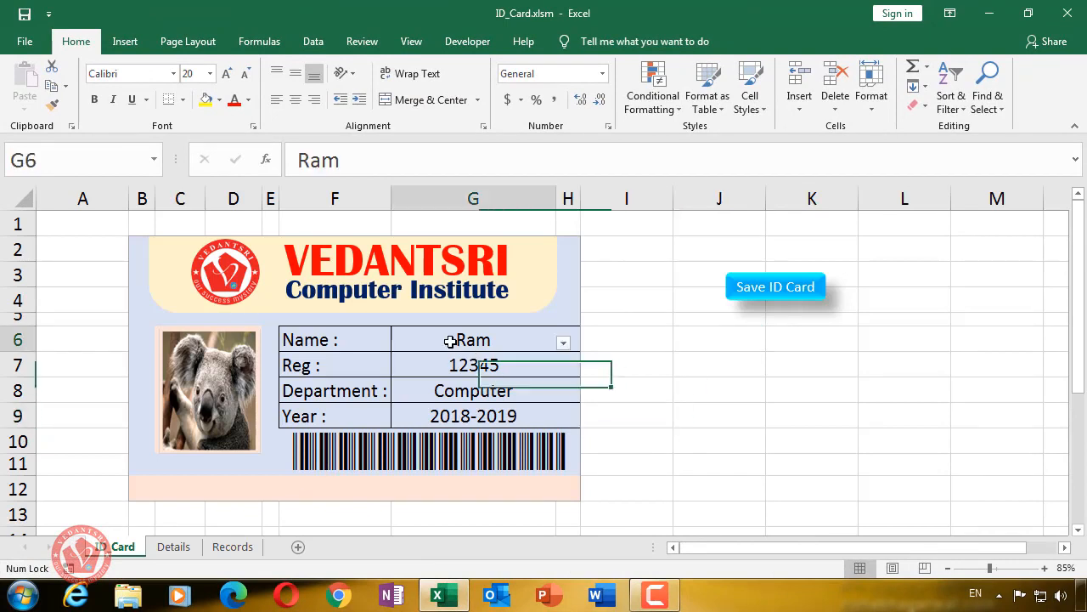
left_click(456, 381)
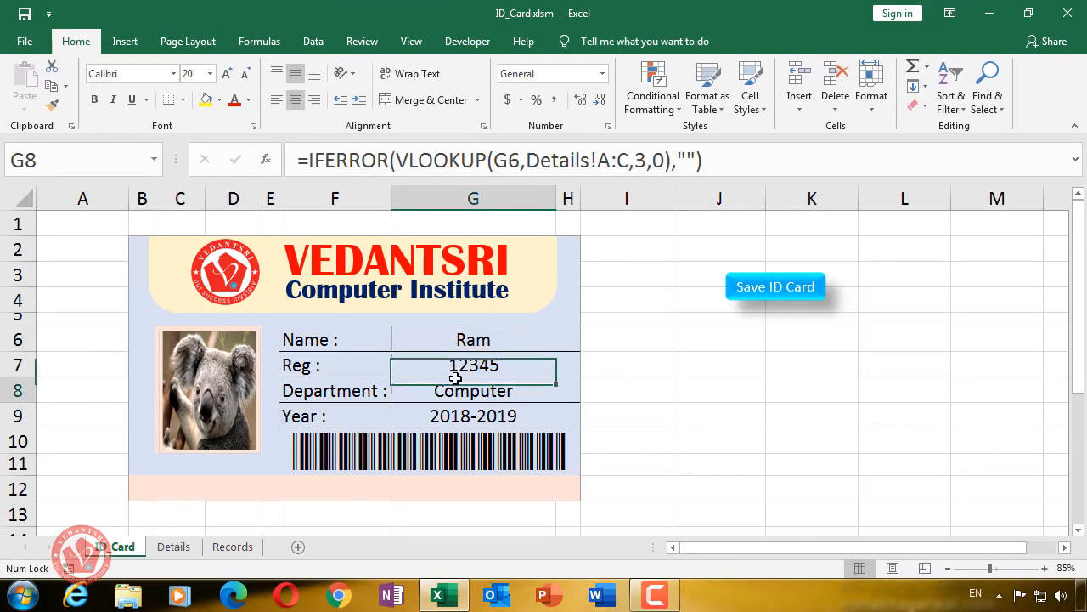
left_click(457, 365)
left_click(456, 338)
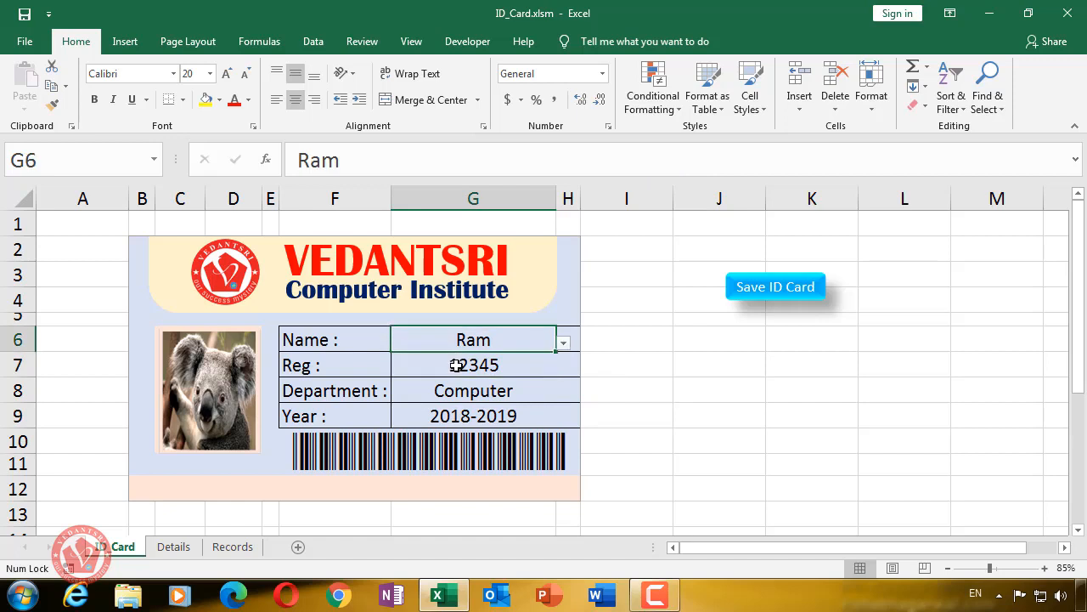
left_click(456, 365)
left_click(517, 339)
left_click(487, 366)
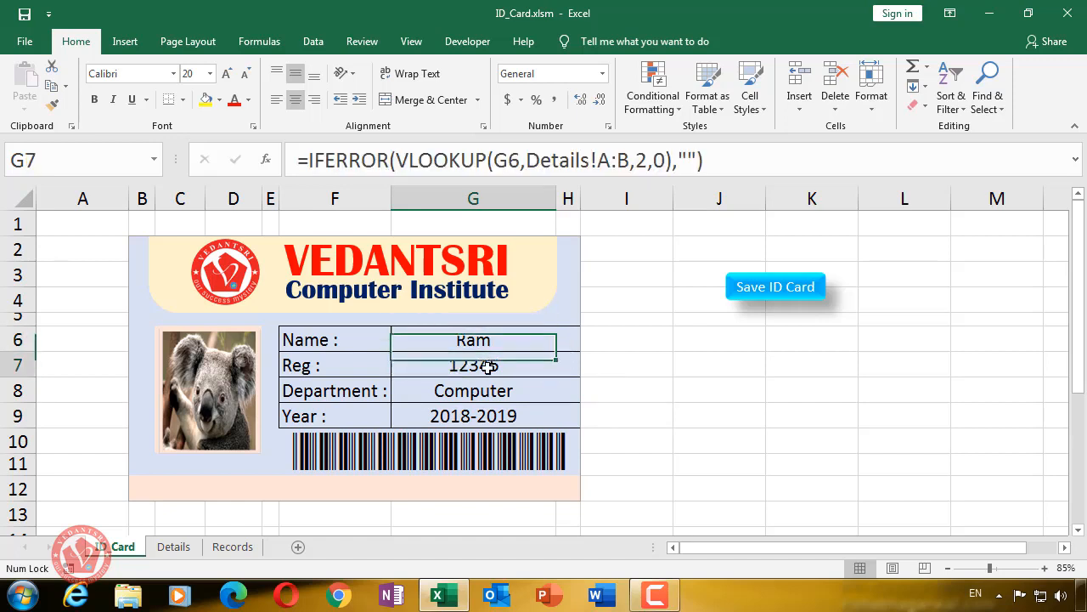
left_click(232, 546)
left_click(112, 254)
left_click(188, 259)
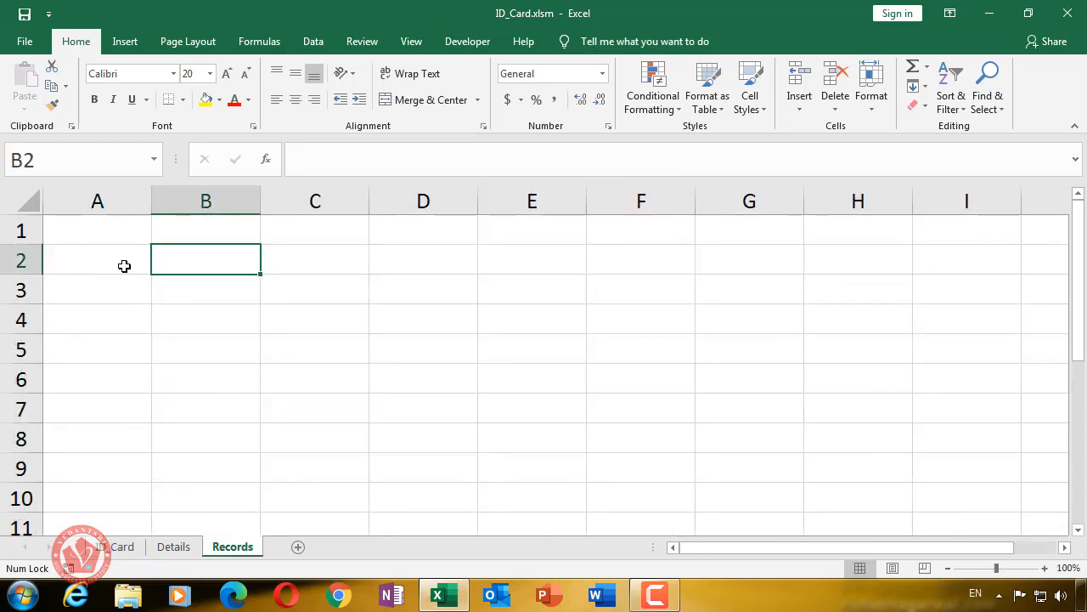
left_click(303, 271)
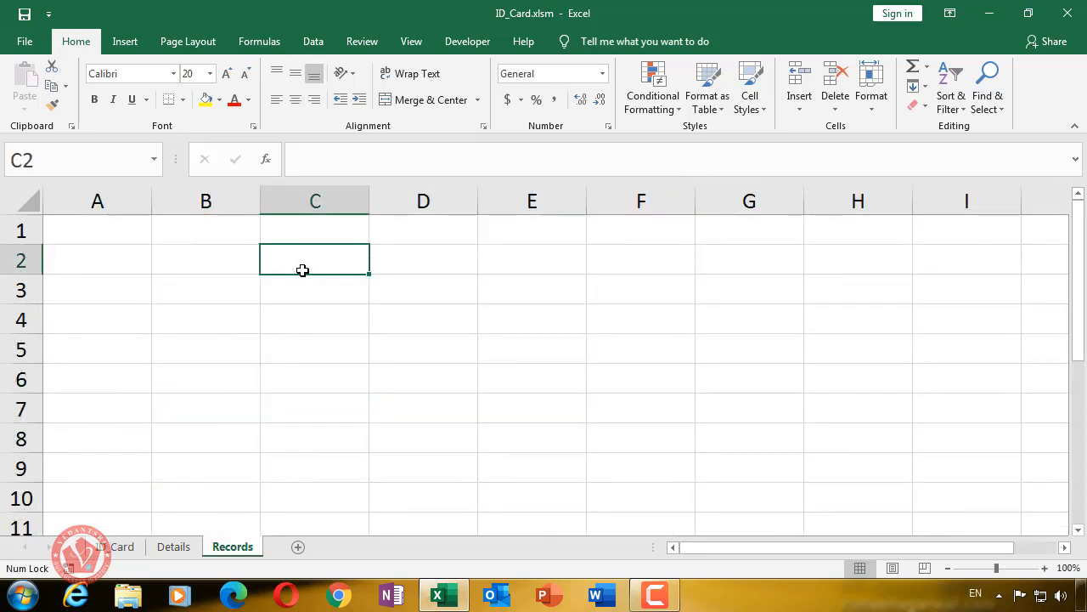
Try to copy the Name and Registration headers from the Details sheet into A1:B1 of the Records sheet
left_click(174, 547)
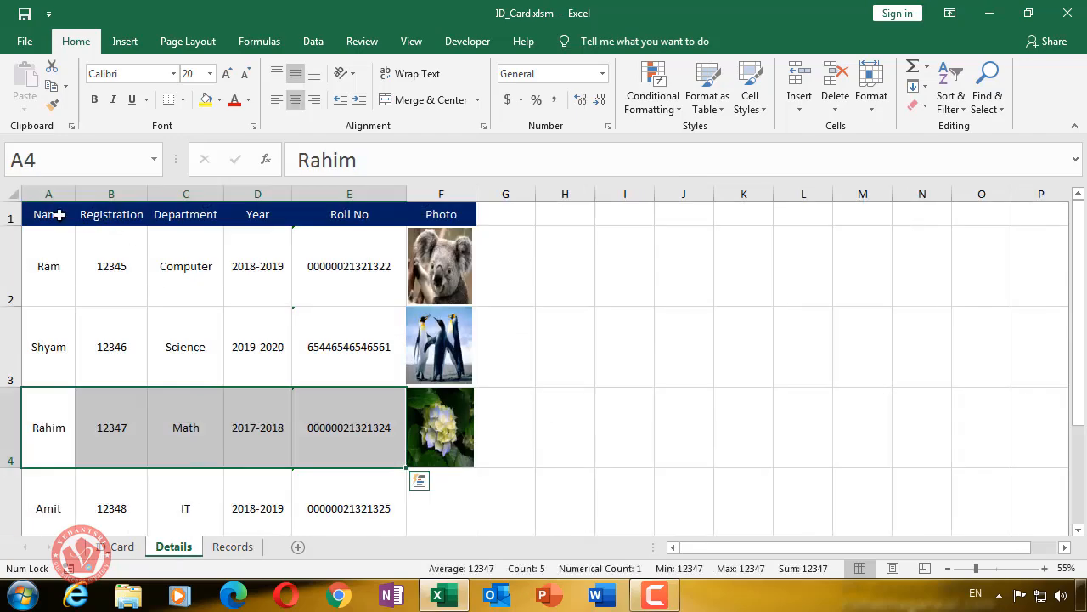
left_click_drag(59, 215, 128, 214)
key("ctrl+c")
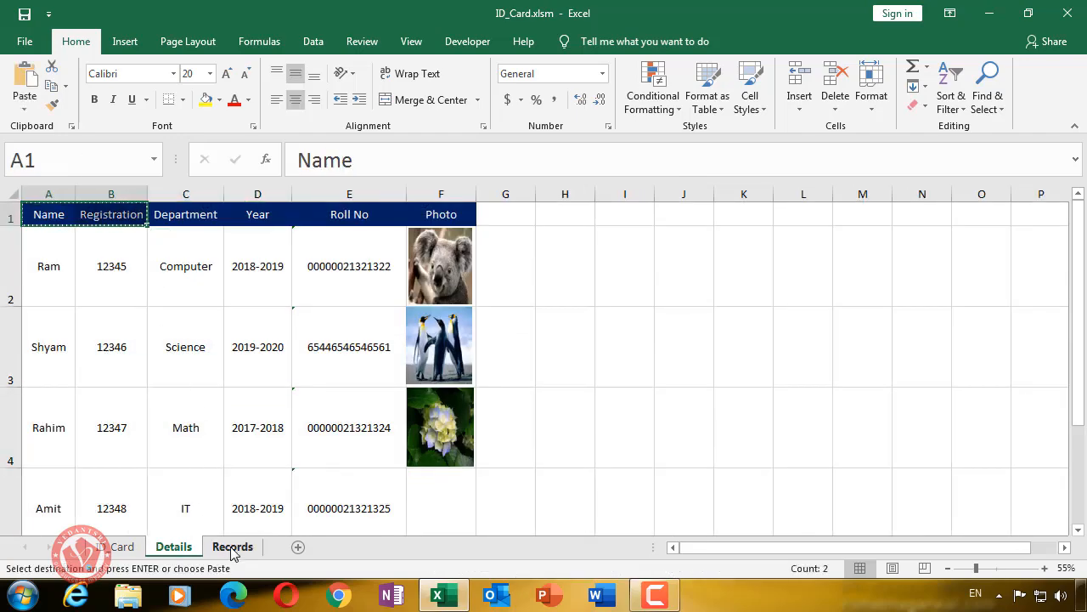
left_click(232, 547)
left_click(105, 216)
key("ctrl+v")
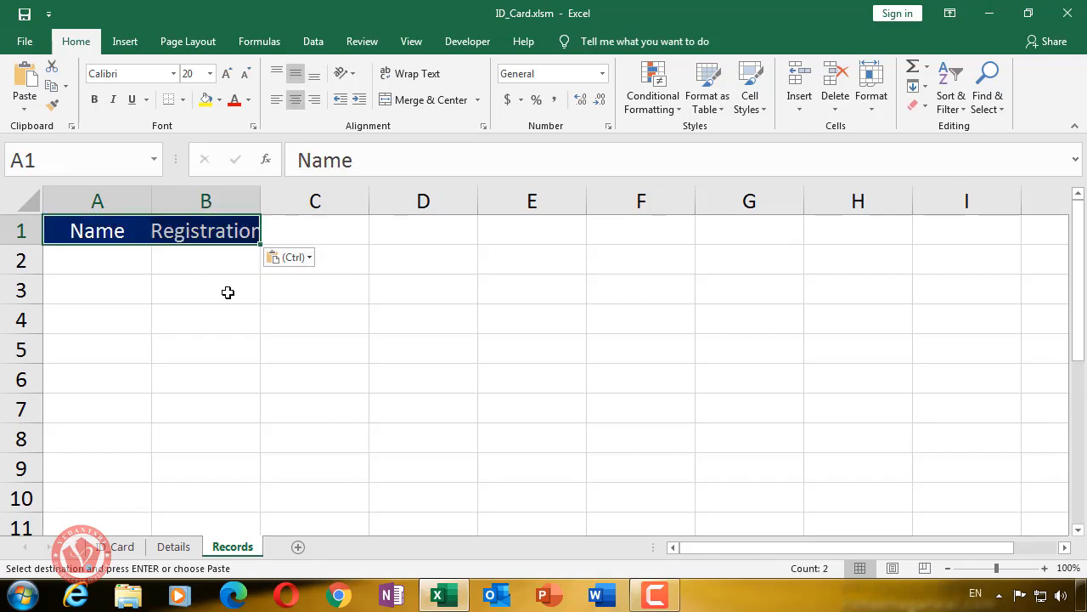
left_click(226, 292)
left_click(108, 223)
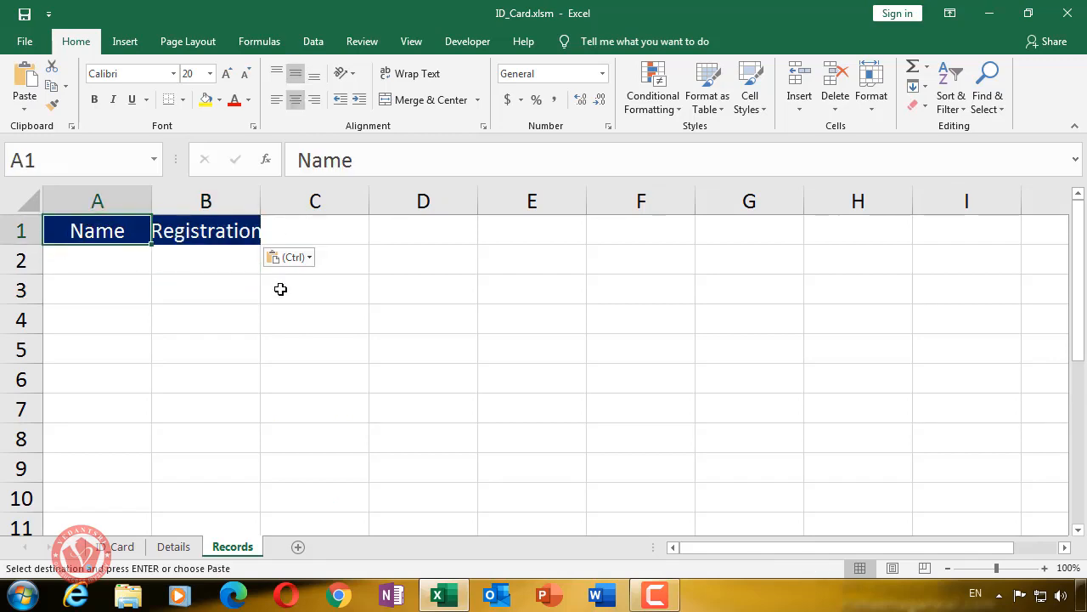
key("ctrl+z")
left_click(174, 546)
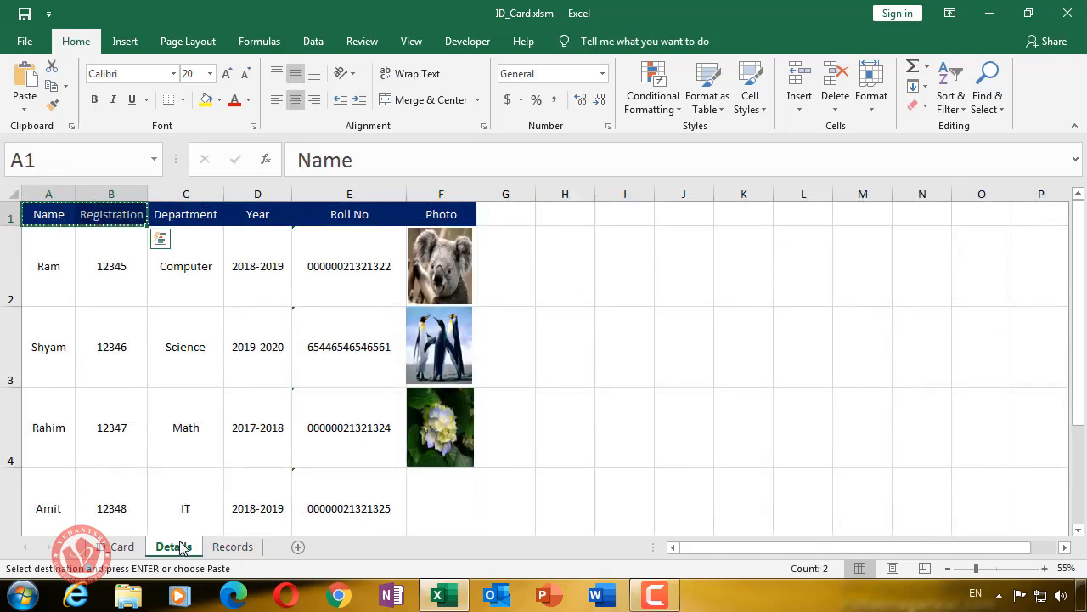
key("Escape")
Enter the headers Name in A1 and Registration in B1 of the Records sheet, and widen column B to fit
left_click(231, 546)
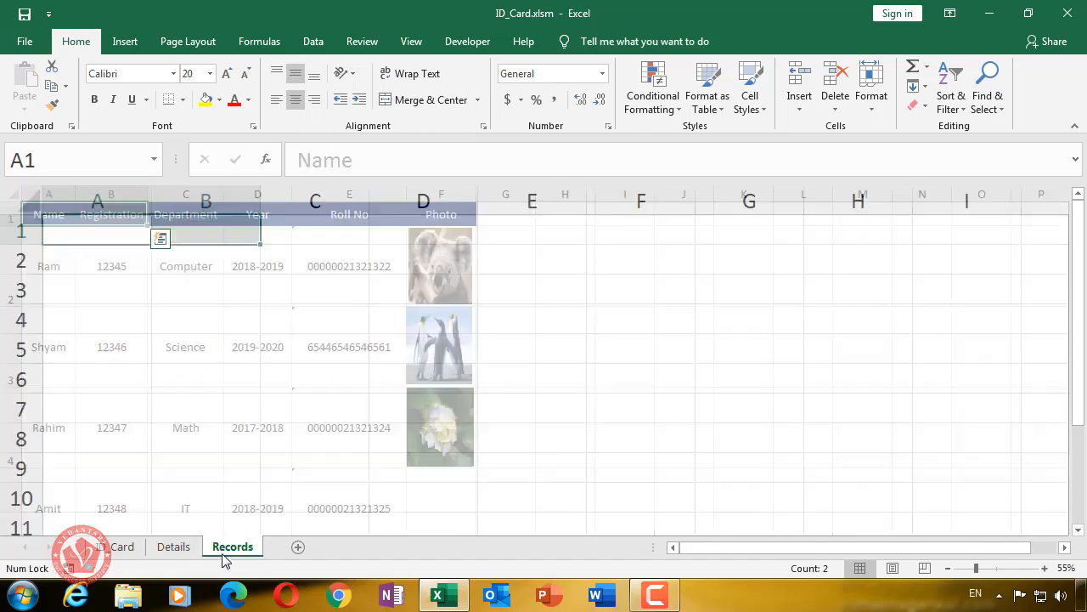
left_click(97, 235)
type("Name")
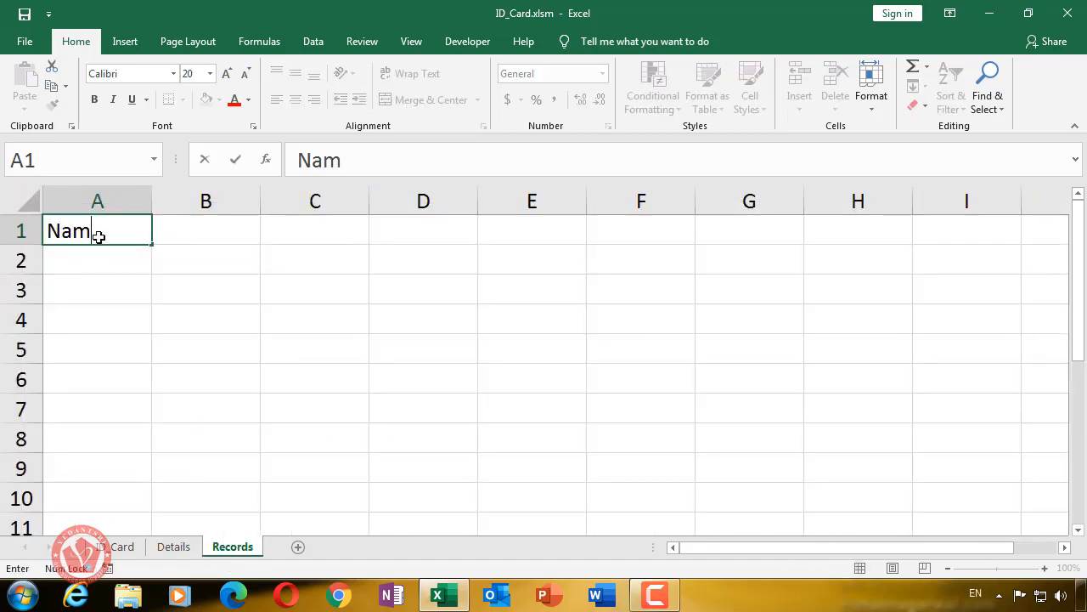
key("Tab")
type("Reg")
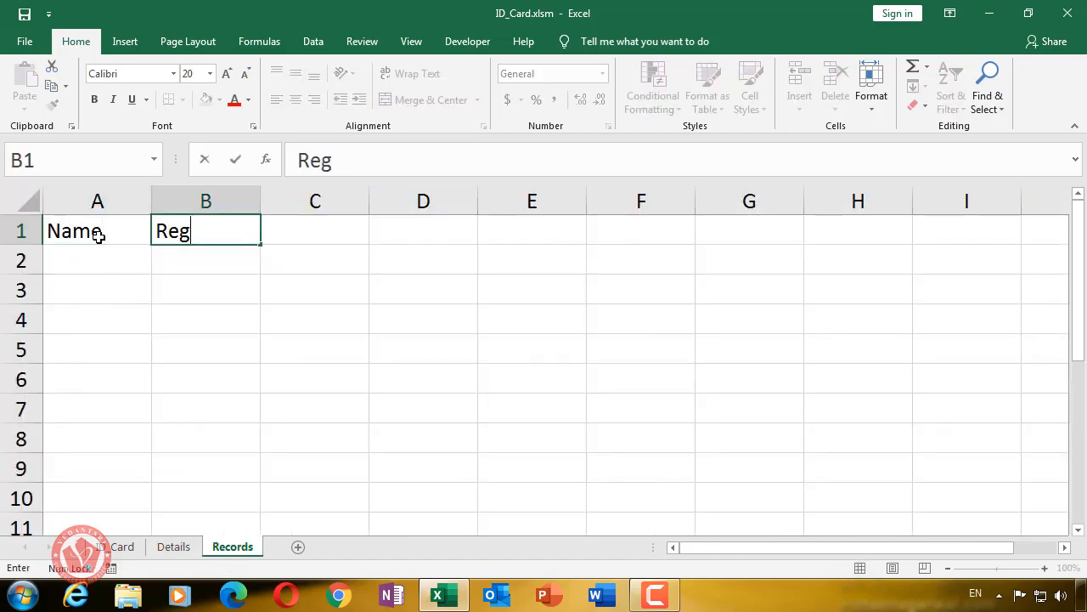
type("istrati")
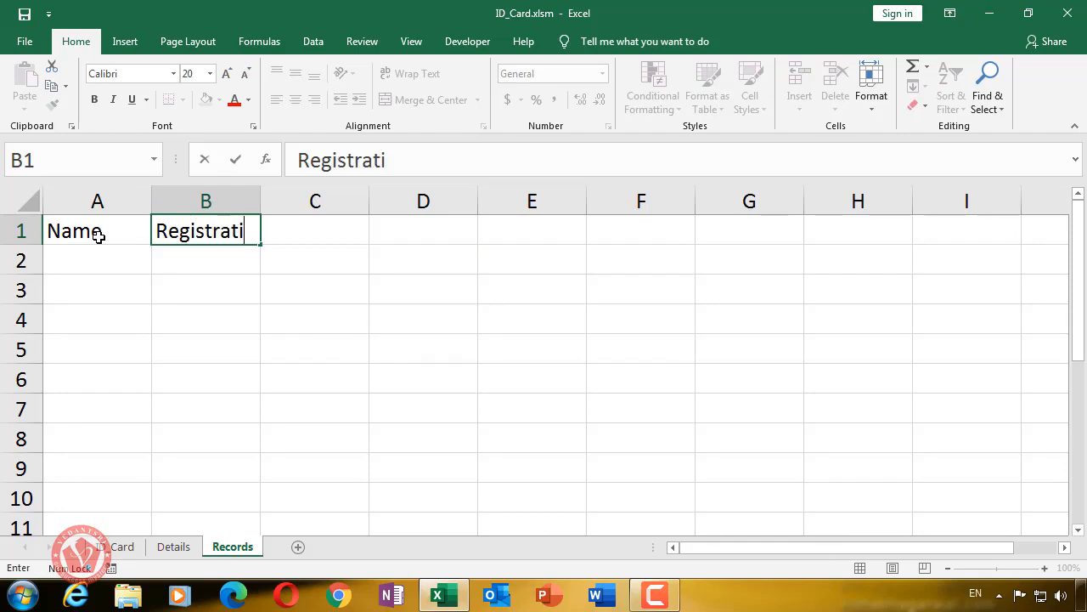
type("on")
left_click(238, 307)
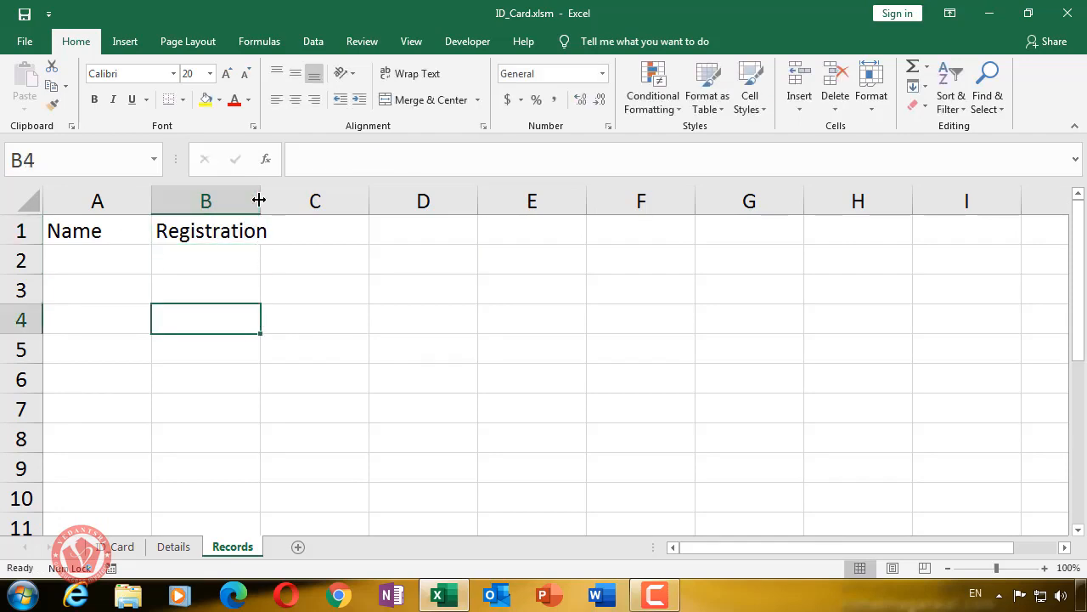
left_click_drag(259, 200, 315, 200)
Centre all cells of the Records sheet both vertically and horizontally
left_click(71, 230)
left_click(28, 198)
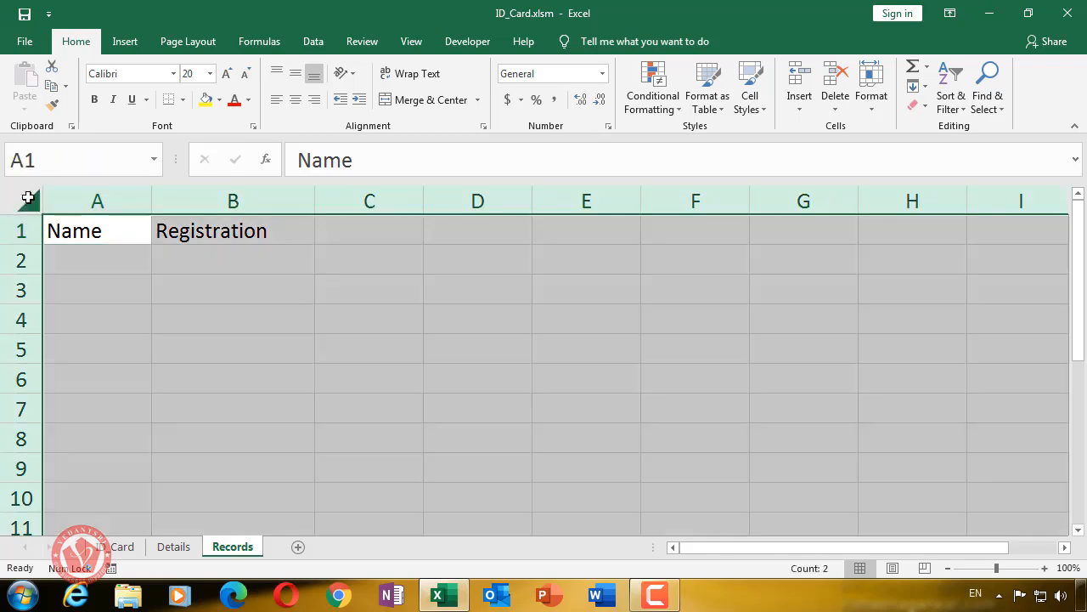
left_click(295, 73)
left_click(295, 100)
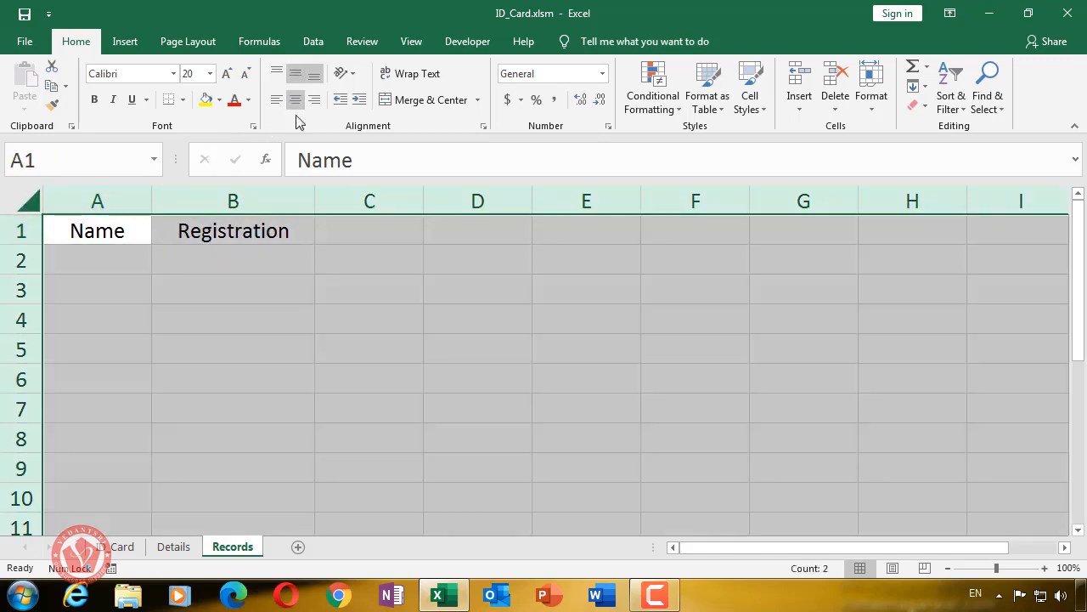
left_click(327, 311)
Format the header cells A1:B1 with a dark blue fill and white text
left_click_drag(111, 226, 249, 220)
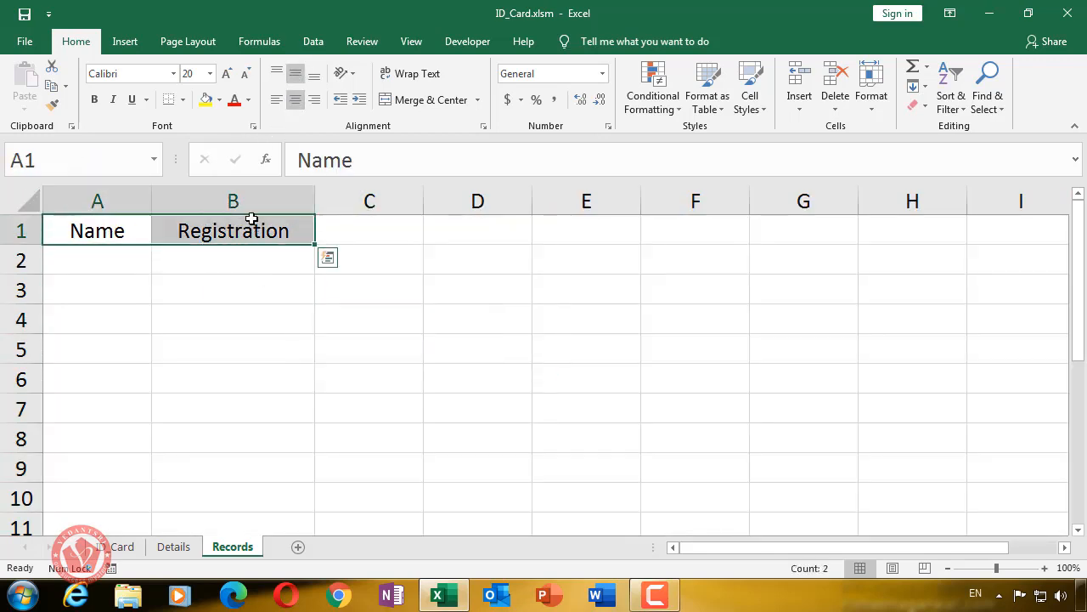
left_click(219, 99)
left_click(320, 232)
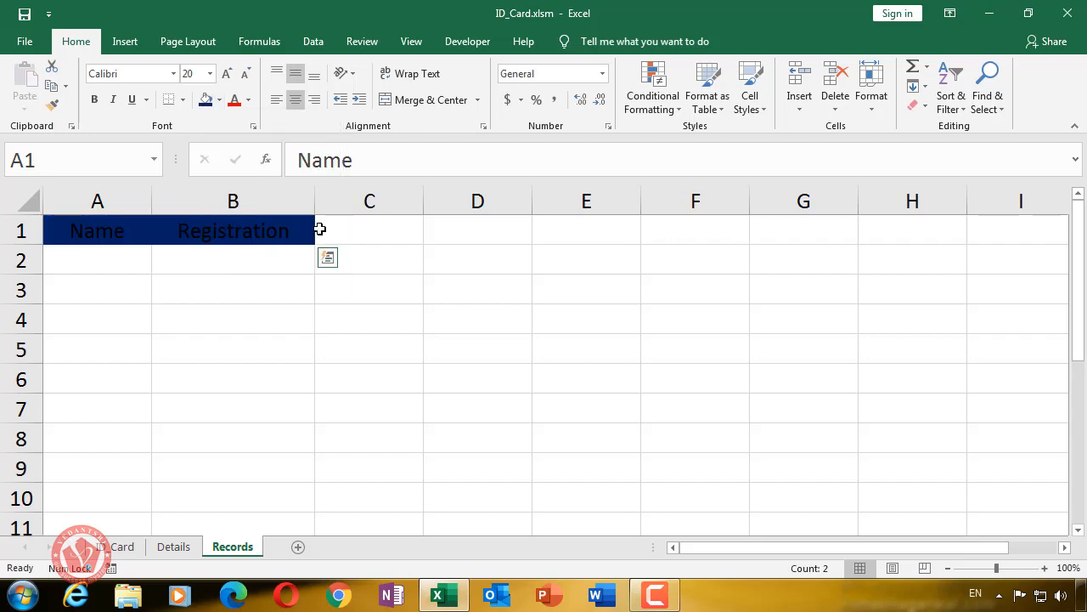
left_click(250, 99)
left_click(236, 155)
left_click(207, 317)
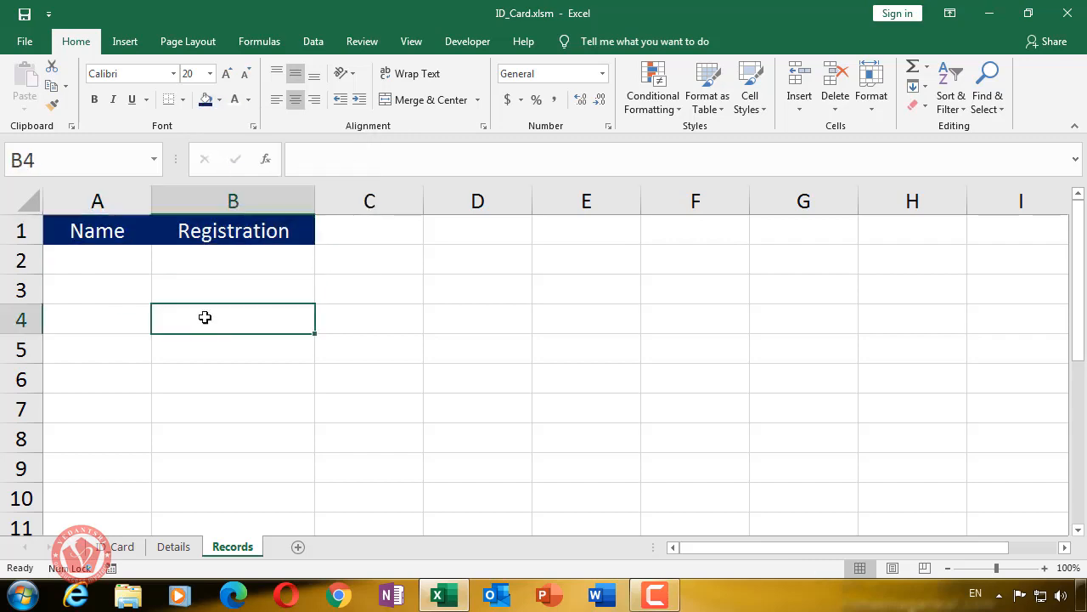
left_click(88, 270)
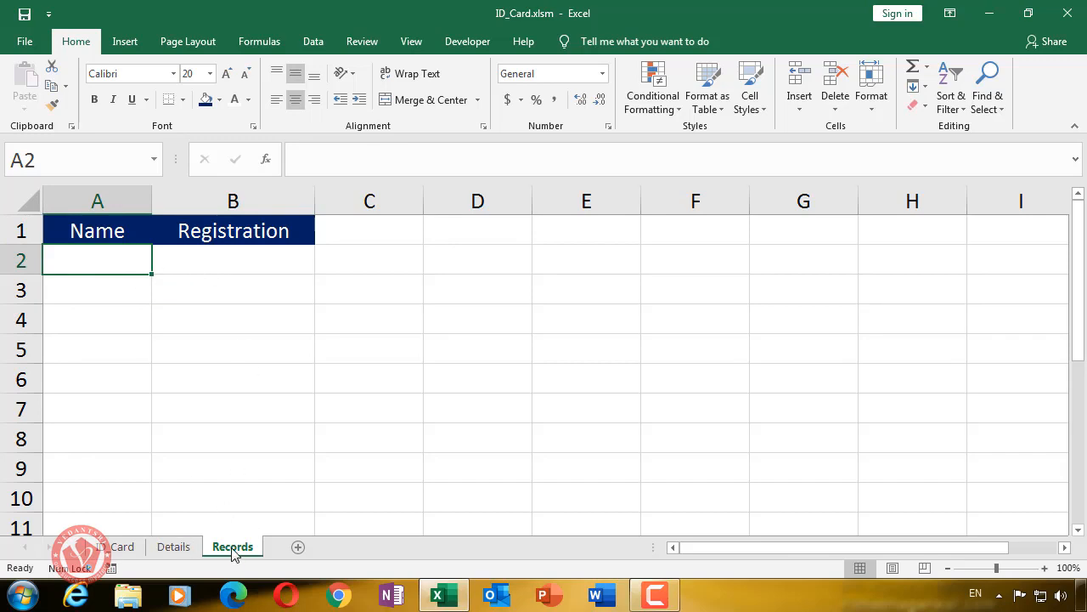
left_click(97, 223)
left_click(97, 199)
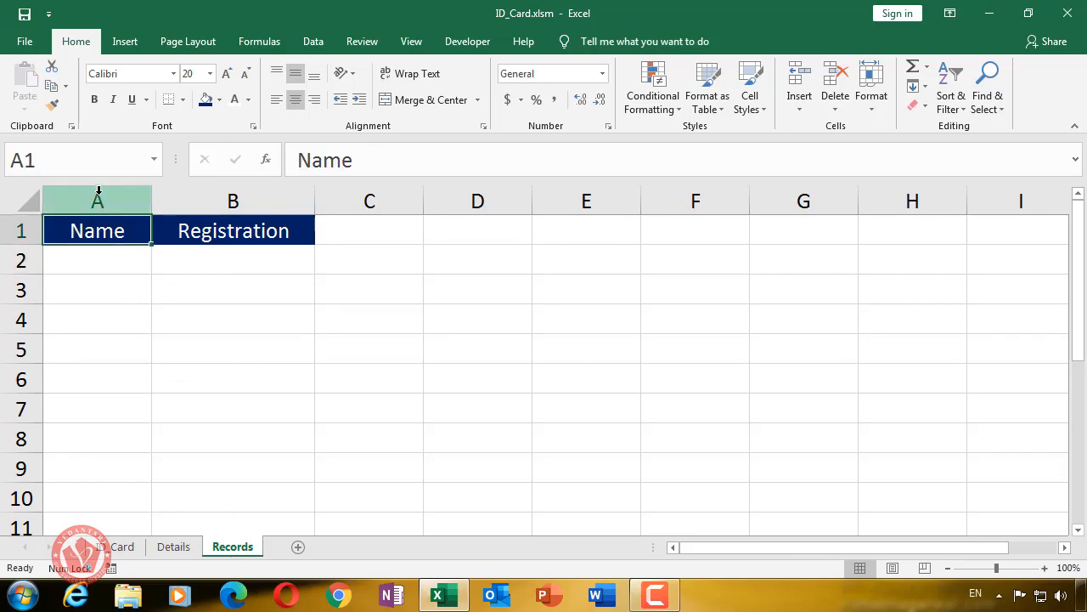
left_click(196, 199)
Add the header Status in C1 with the same dark blue fill and white text as the other headers
left_click(378, 239)
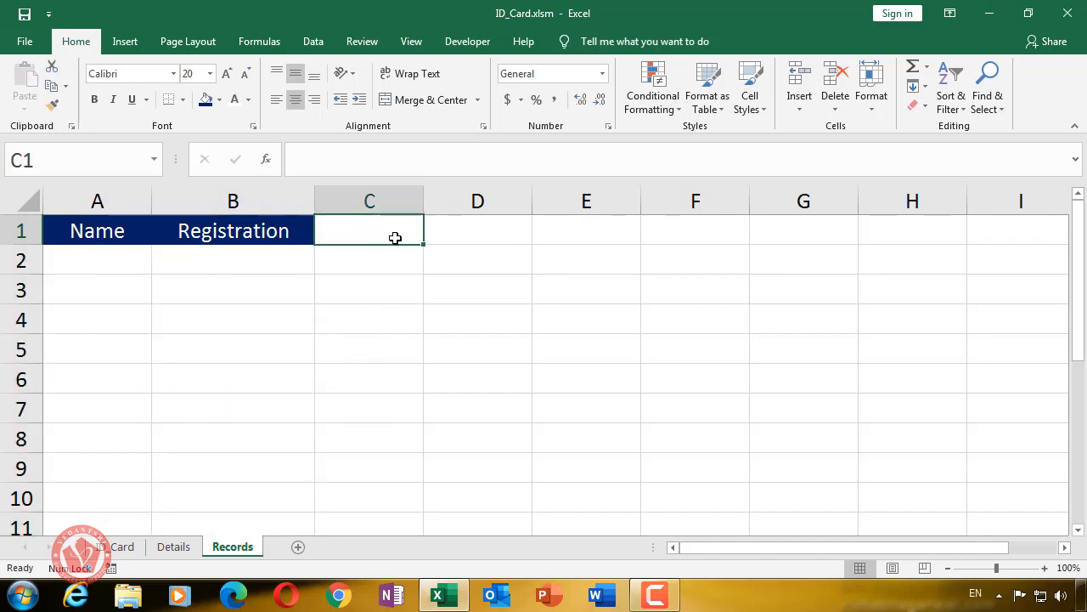
type("Status")
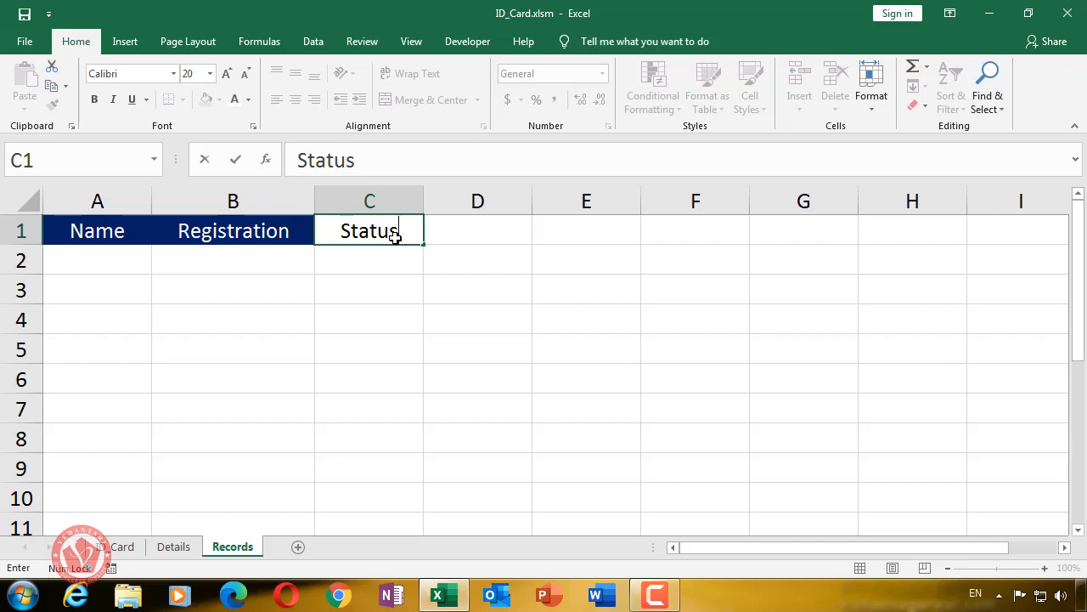
left_click(386, 308)
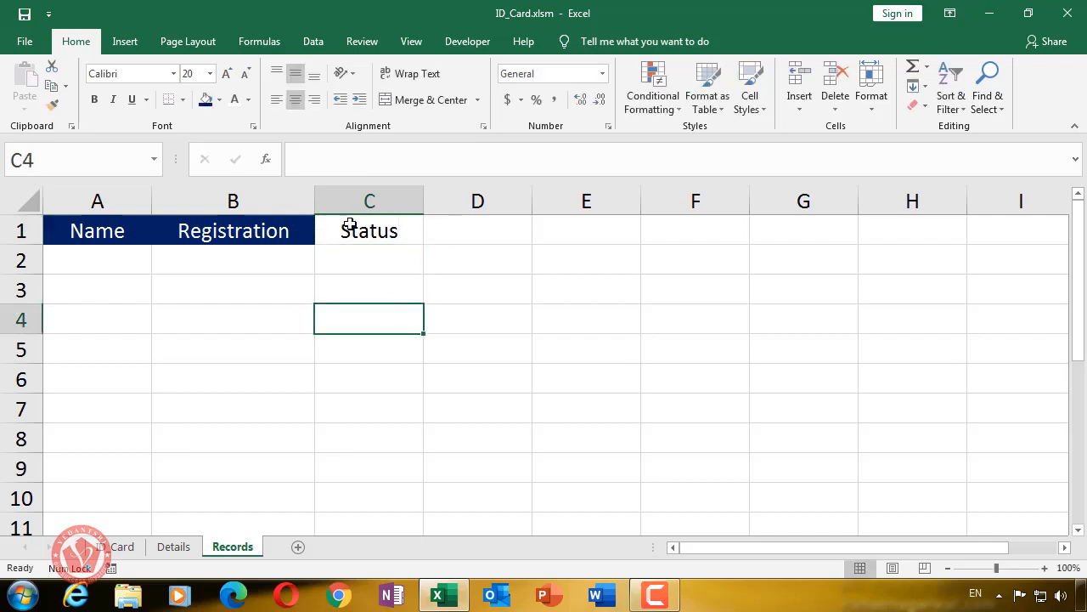
left_click(347, 223)
left_click(204, 100)
left_click(387, 285)
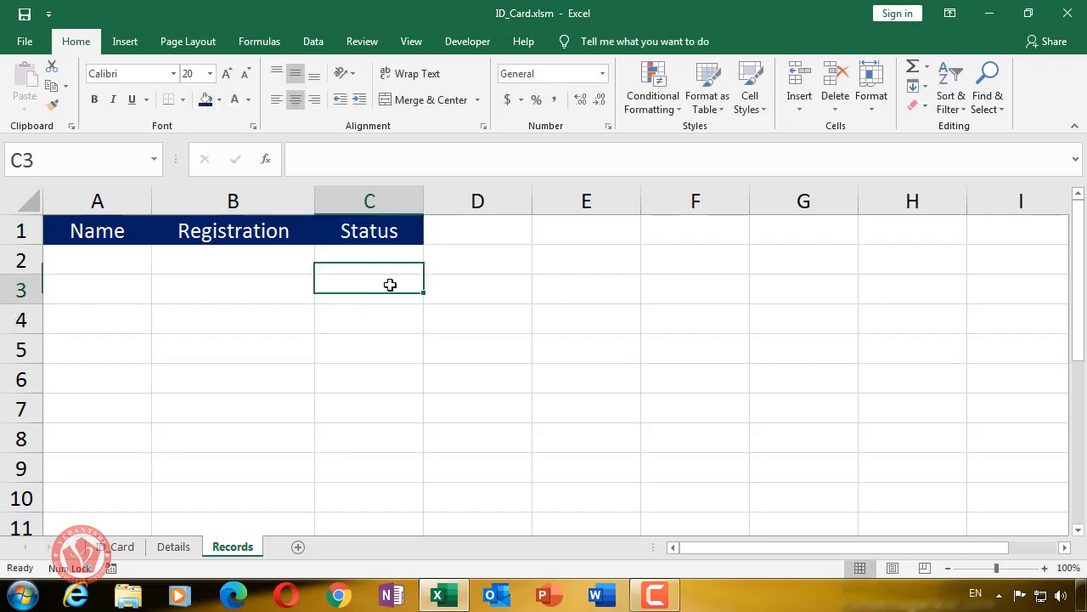
left_click(376, 231)
left_click(367, 270)
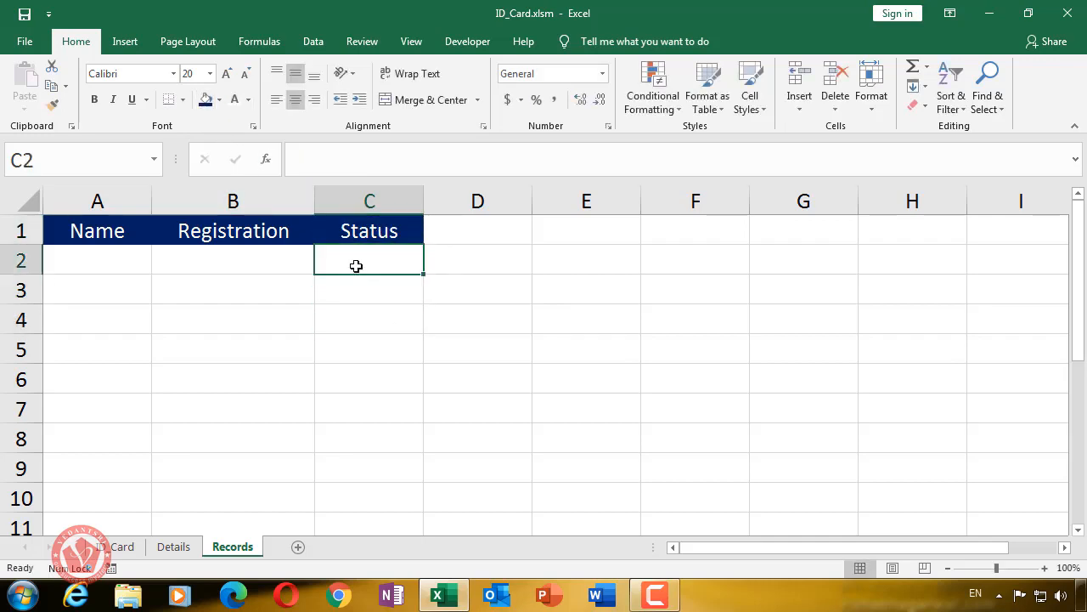
left_click(371, 297)
left_click(371, 324)
left_click(374, 381)
left_click(364, 294)
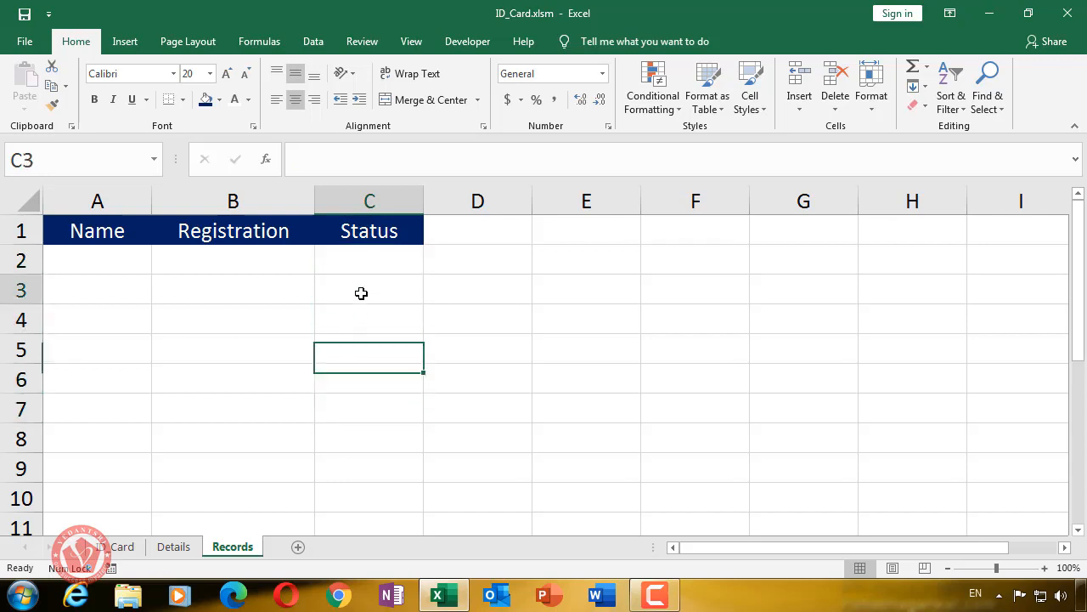
left_click(367, 259)
left_click(85, 258)
left_click(360, 254)
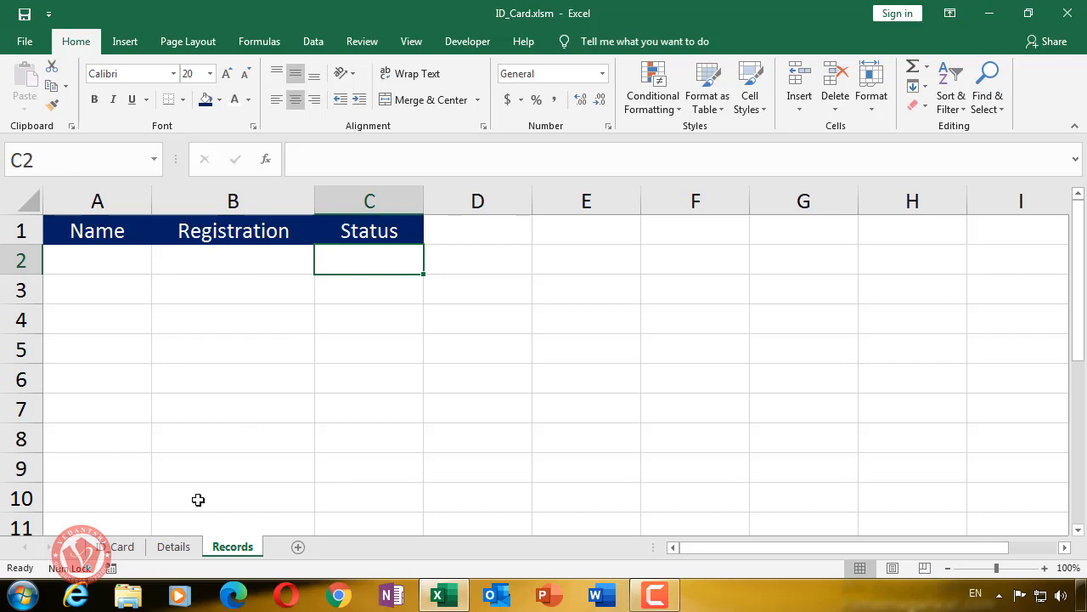
Examine the name in G6, the registration formula in G7 and the whole card range on the ID_Card sheet
left_click(119, 547)
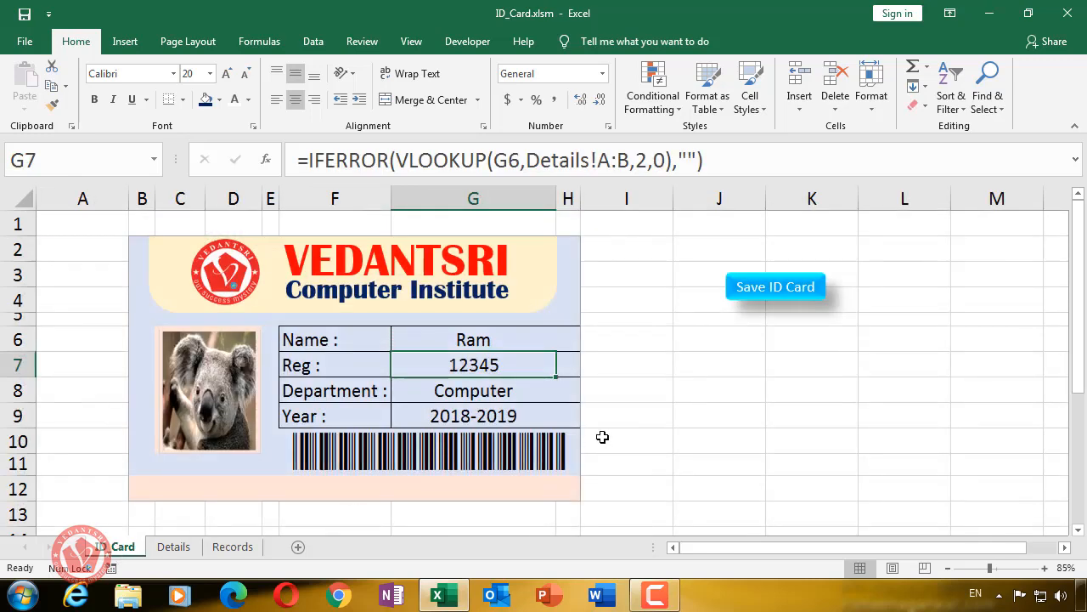
left_click(603, 418)
left_click(474, 340)
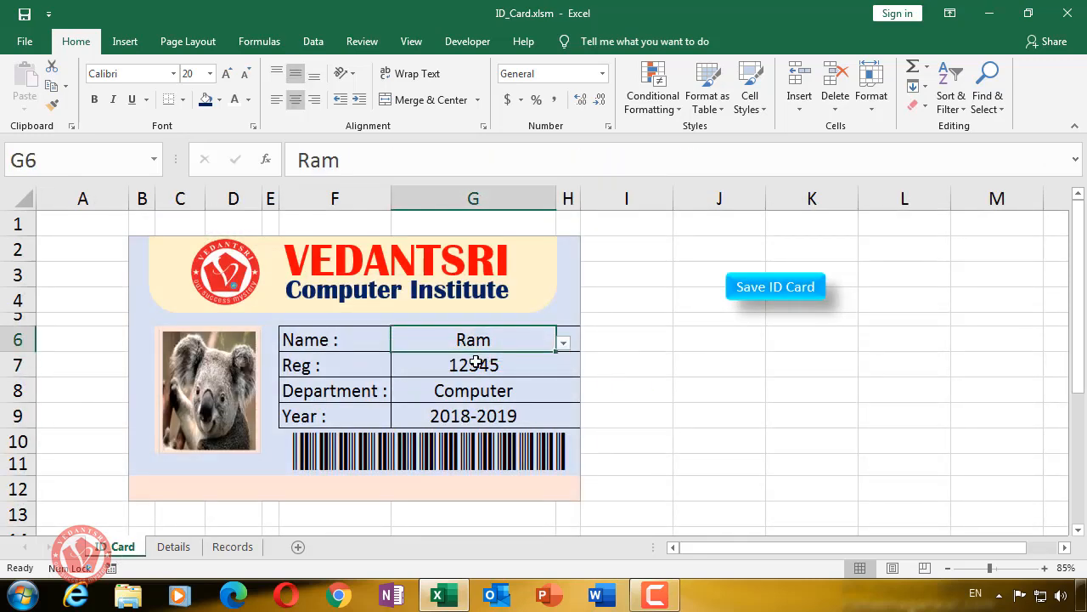
left_click(476, 364)
left_click(476, 343)
left_click(473, 365)
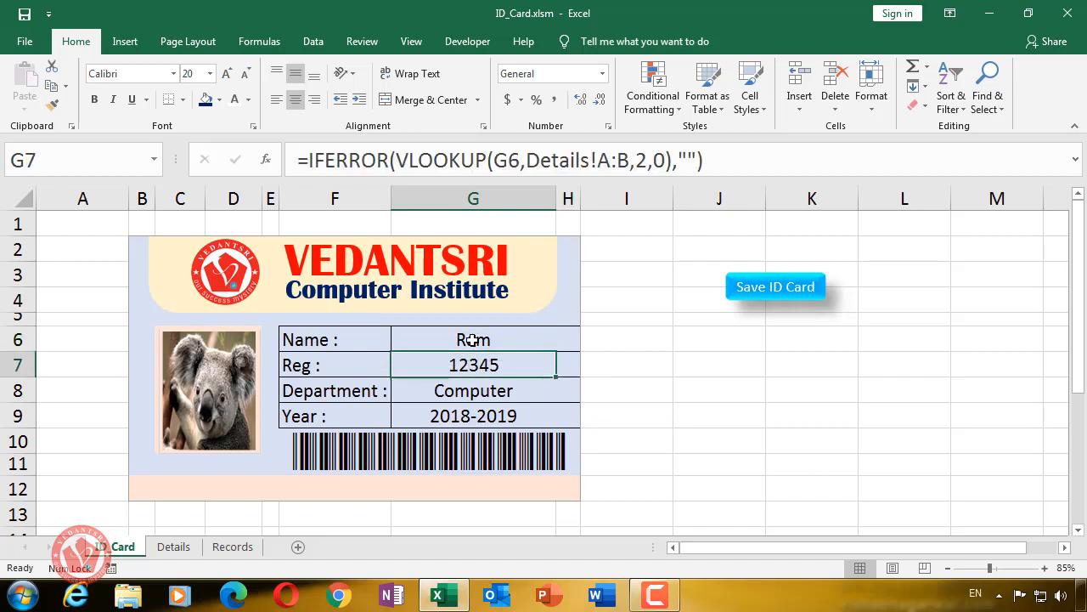
left_click(473, 340)
left_click(473, 366)
left_click_drag(145, 244, 517, 489)
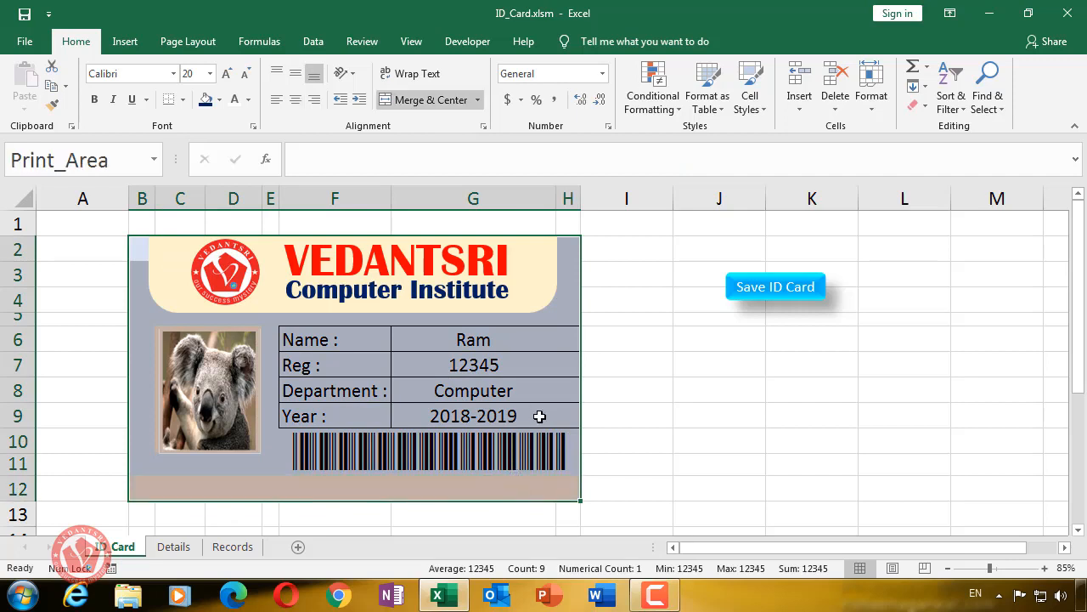
left_click(463, 339)
left_click(467, 365)
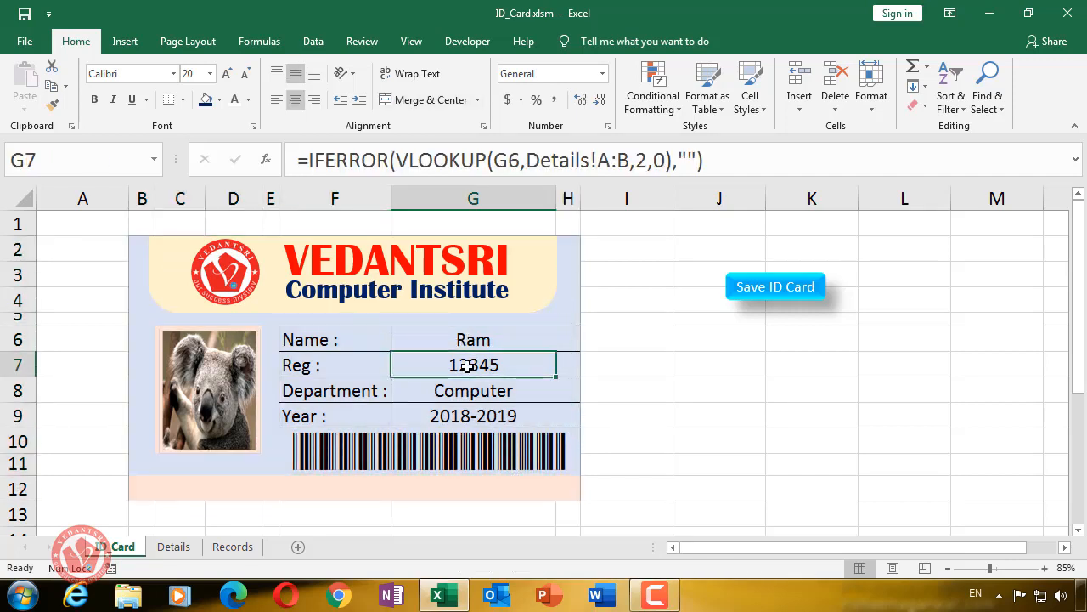
left_click(467, 341)
left_click(467, 365)
Examine the empty Name and Registration cells in row 2 of the Records sheet, ending on the Details sheet
left_click(240, 548)
key("Left")
key("Left")
key("Right")
key("Left")
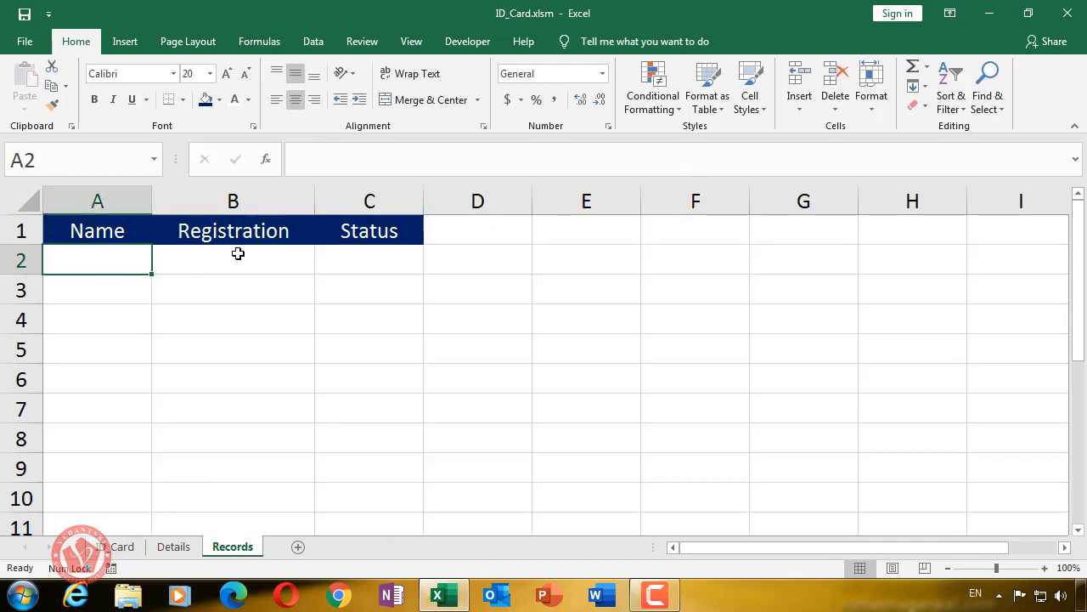
key("Right")
key("Left")
left_click(205, 259)
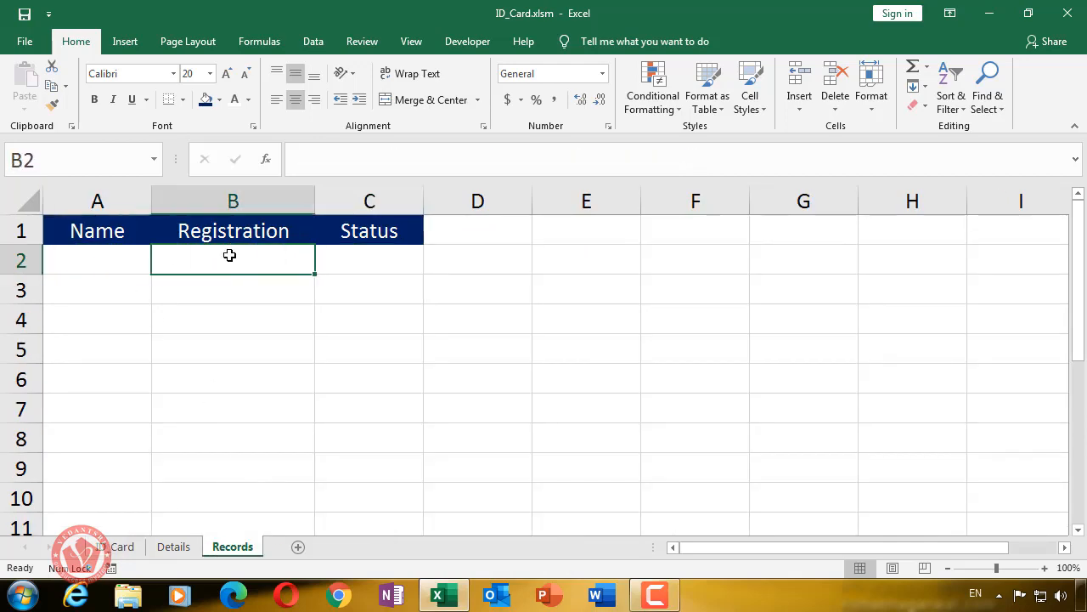
left_click(250, 307)
left_click(94, 247)
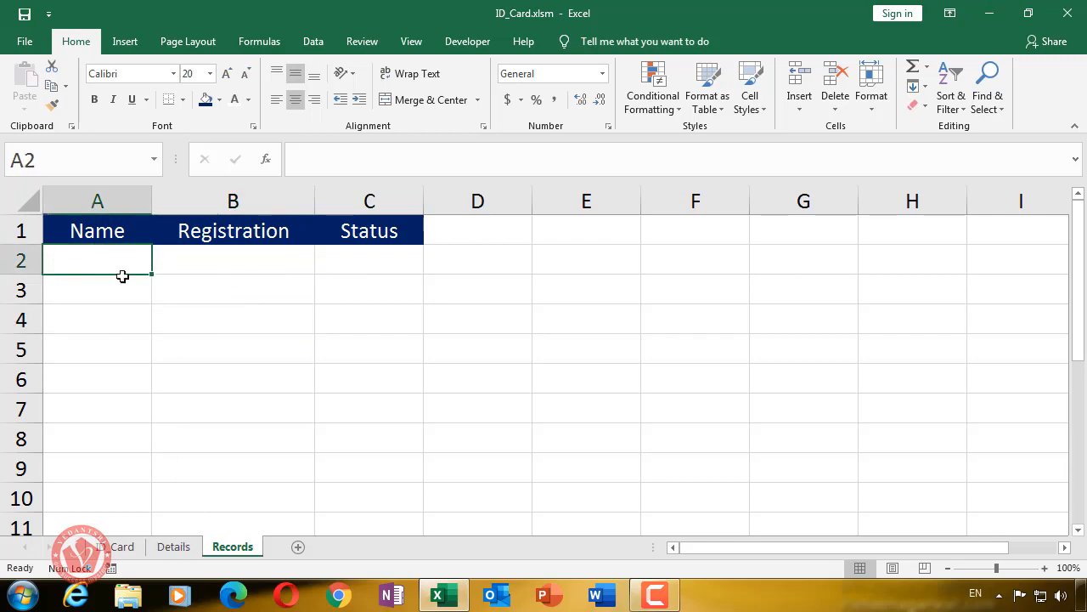
left_click(156, 551)
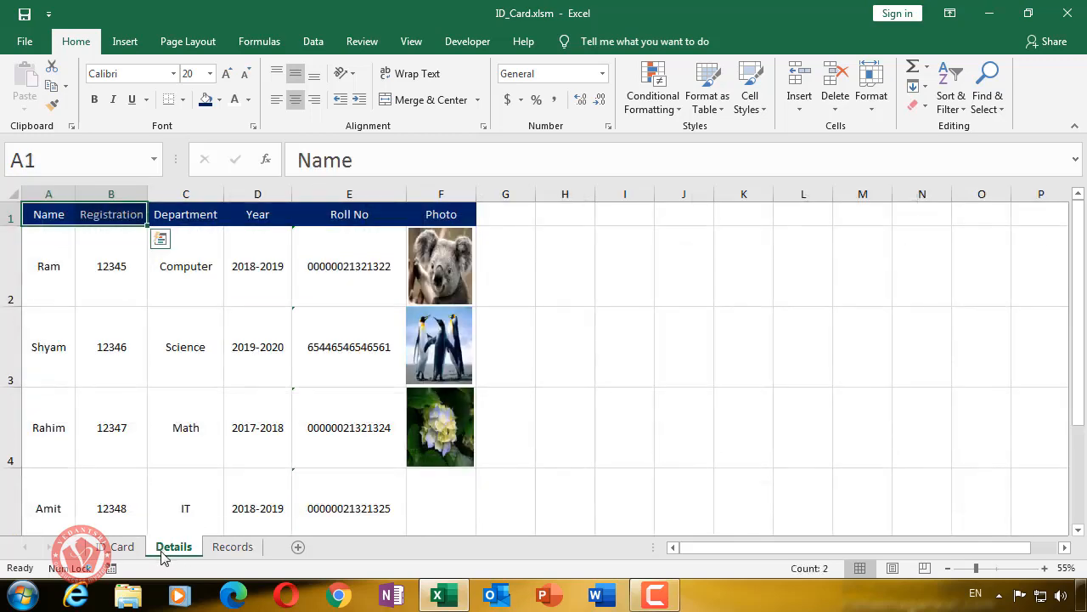
Check the first student's details on the Details sheet and enter that student's name and registration number in A2:B2 of the Records sheet
left_click(590, 374)
left_click(54, 259)
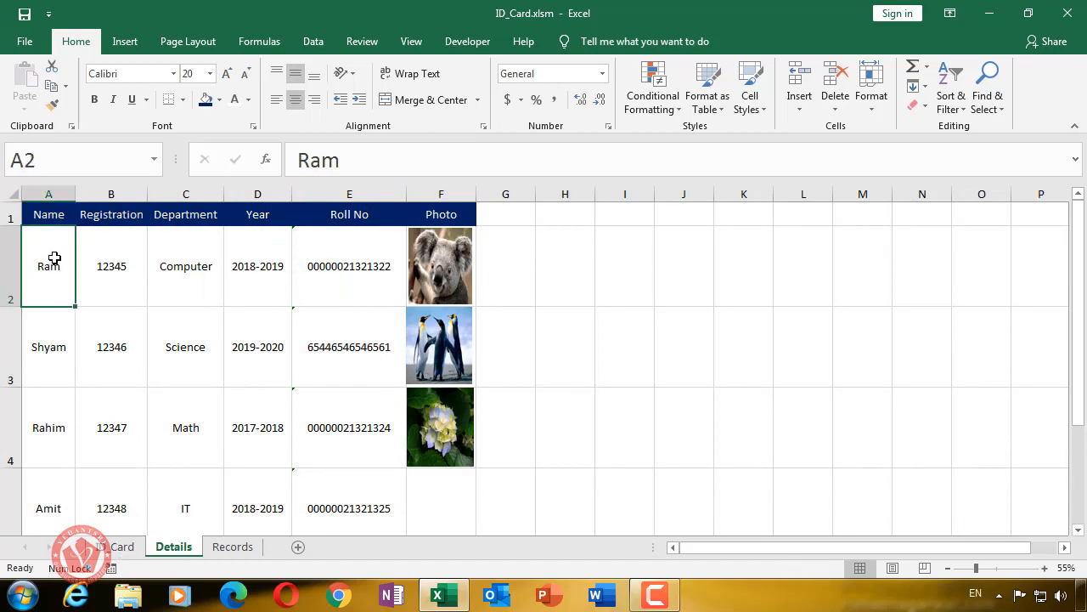
left_click(125, 268)
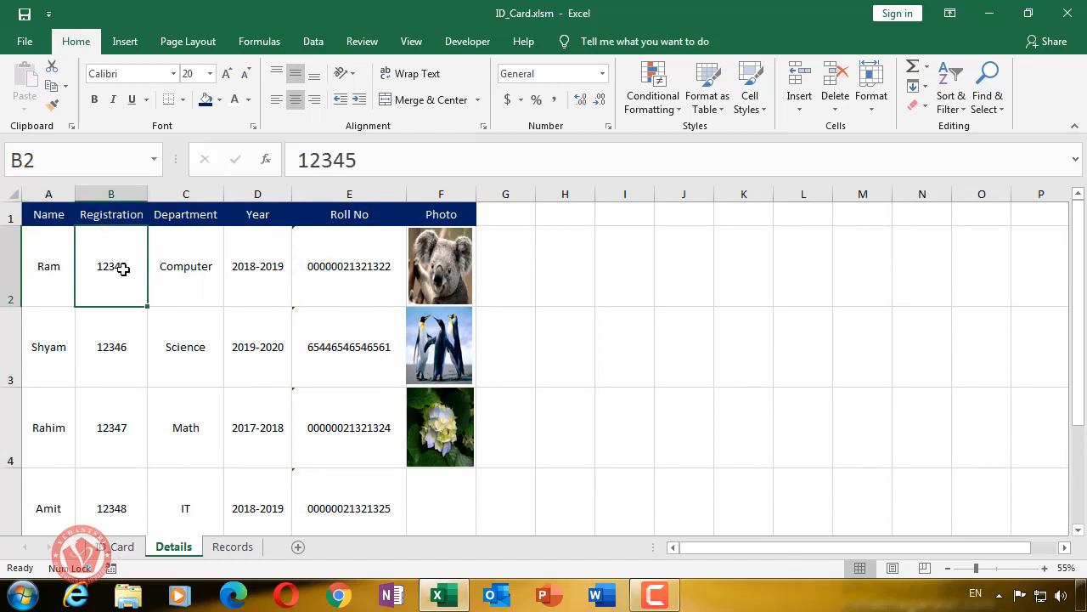
left_click(232, 548)
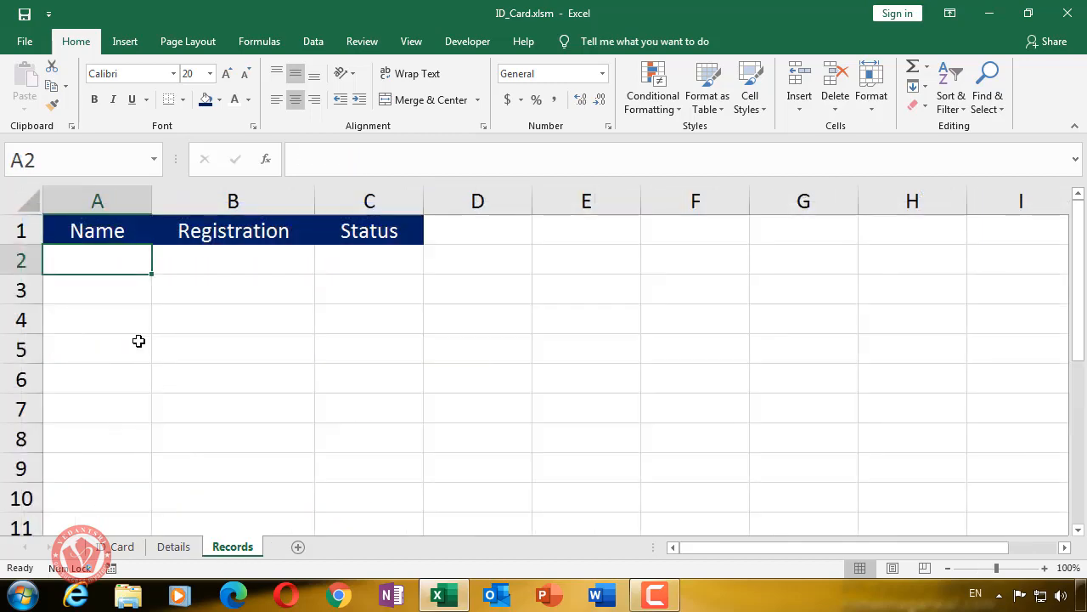
type("Ram")
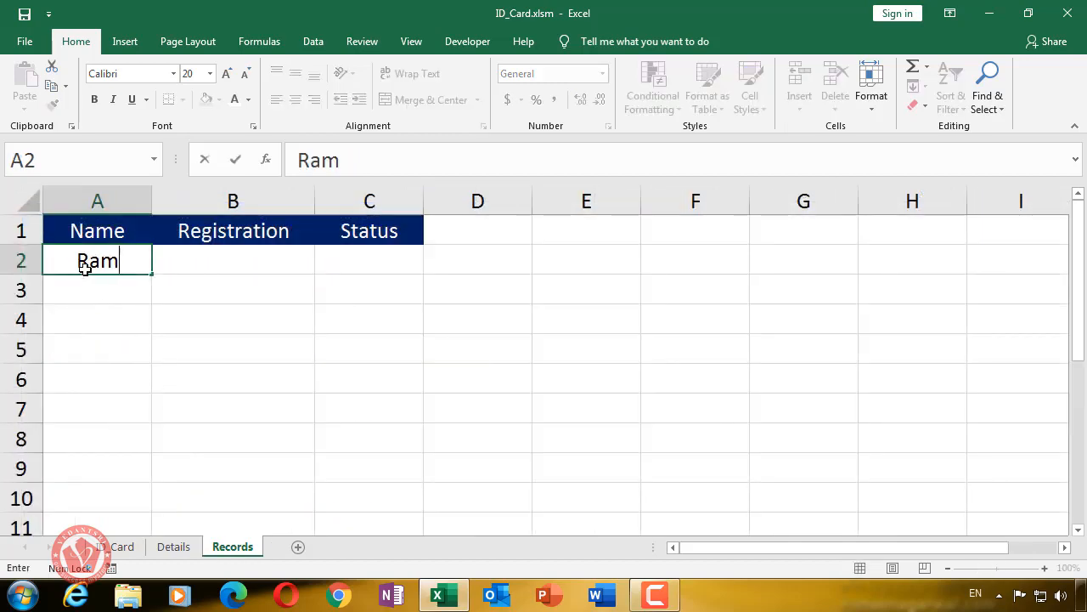
key("Tab")
type("12345")
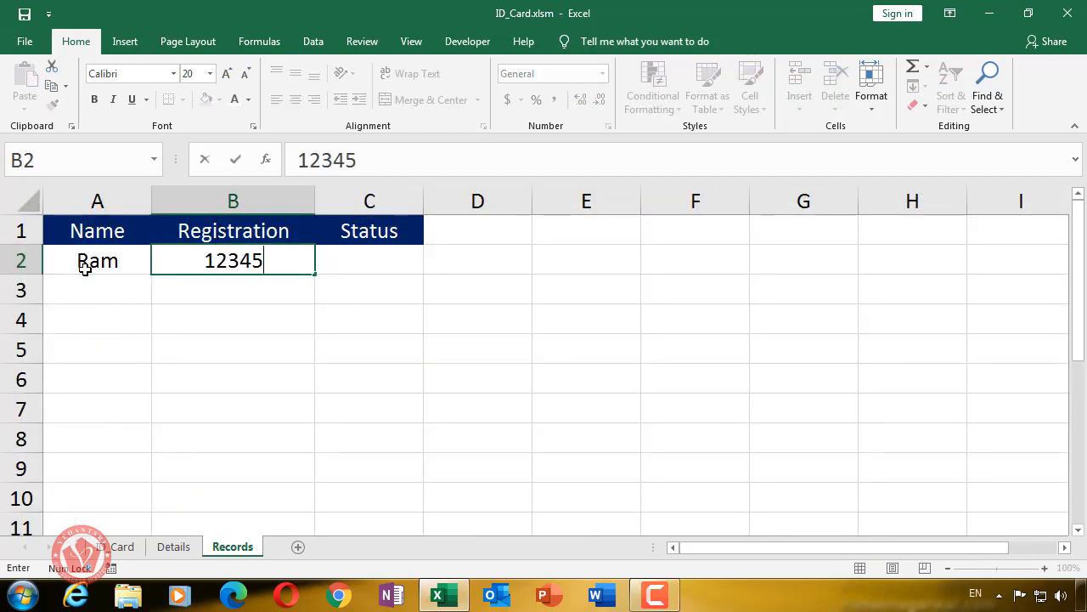
Enter Printed as the status in C2 of the Records sheet and review the completed record in A2:C2
left_click(369, 259)
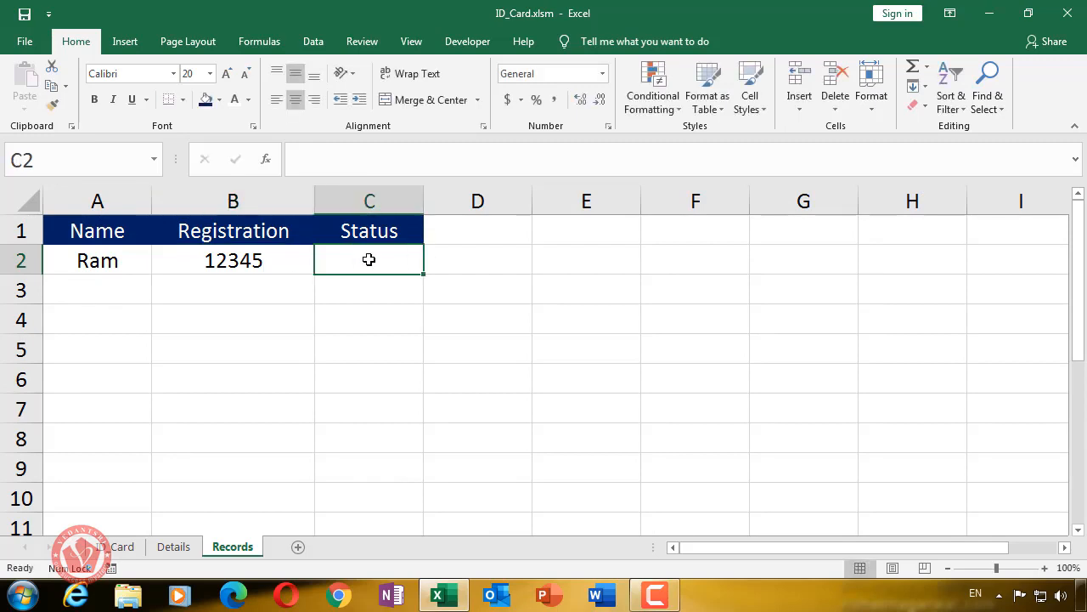
type("Printed")
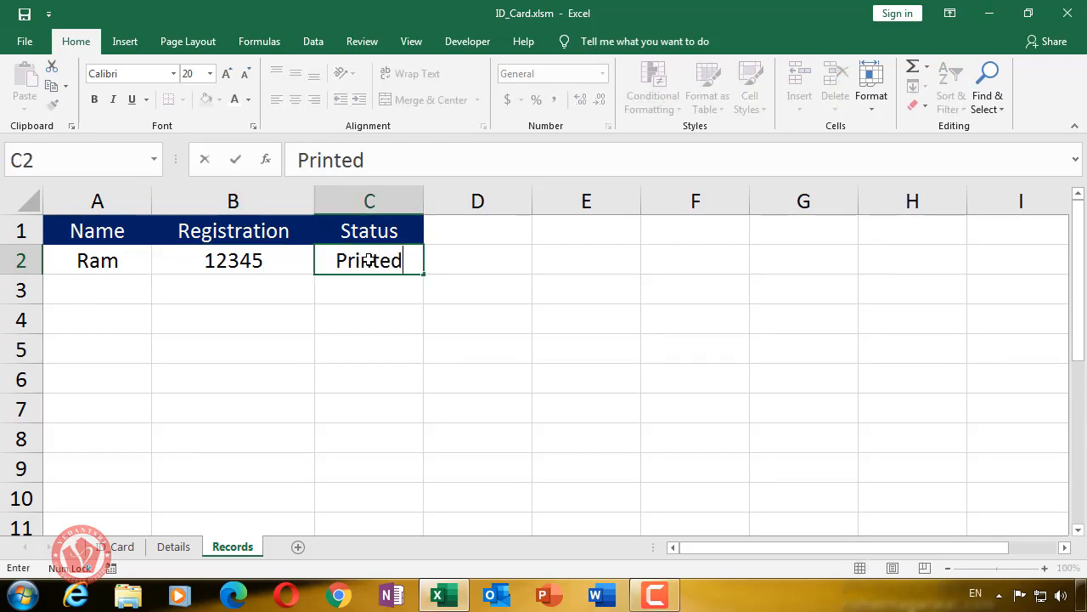
key("Return")
left_click_drag(85, 269, 371, 257)
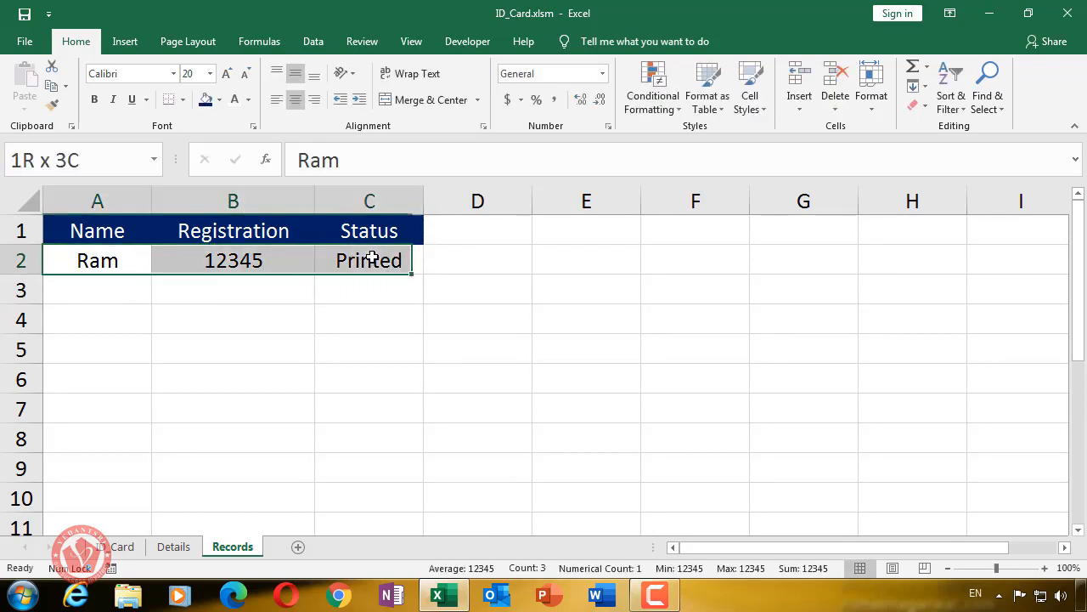
left_click(374, 259)
left_click(377, 289)
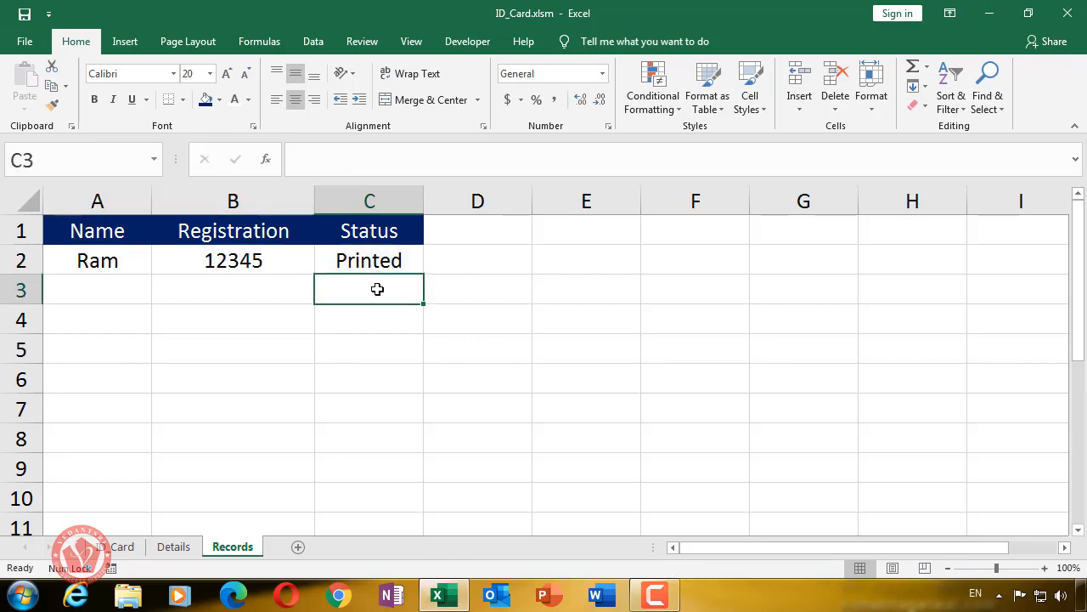
Return to the ID_Card sheet and select the empty cell J8 outside the card
left_click(123, 549)
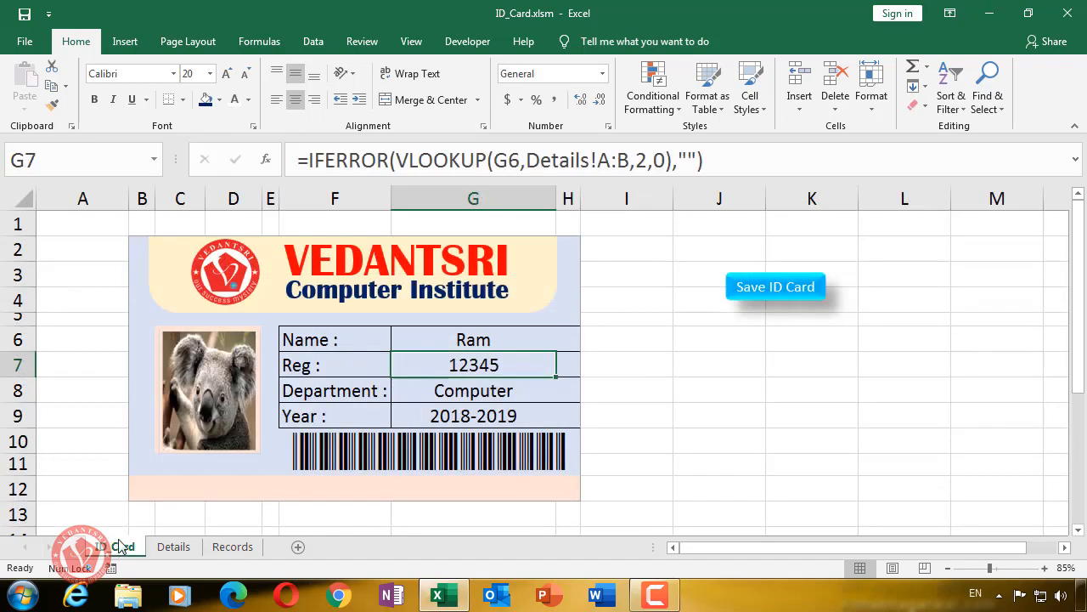
left_click(627, 388)
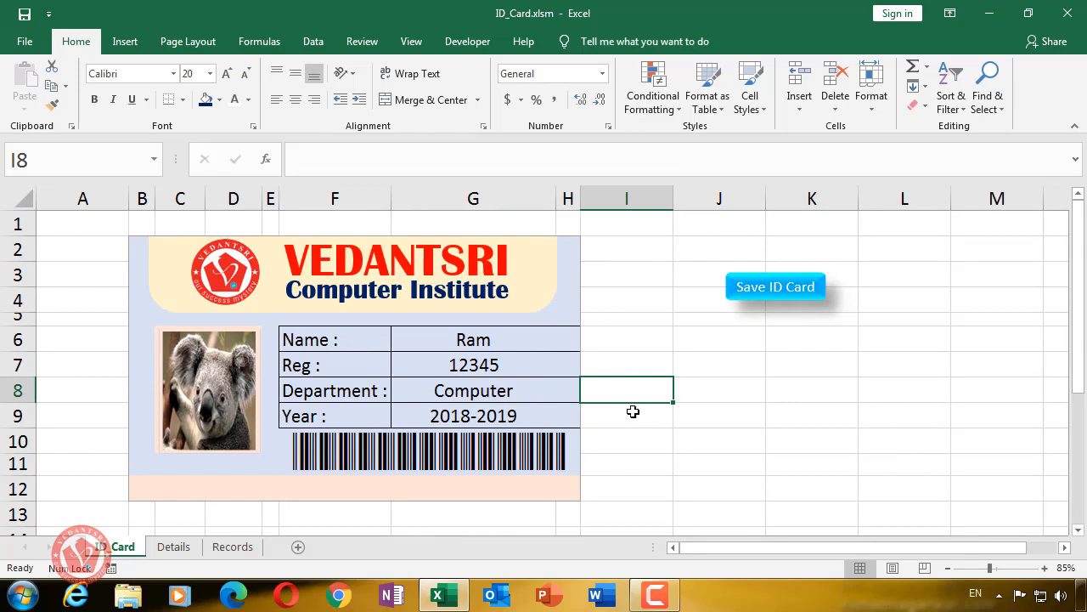
key("Up")
key("Up")
key("Down")
key("Down")
left_click(689, 384)
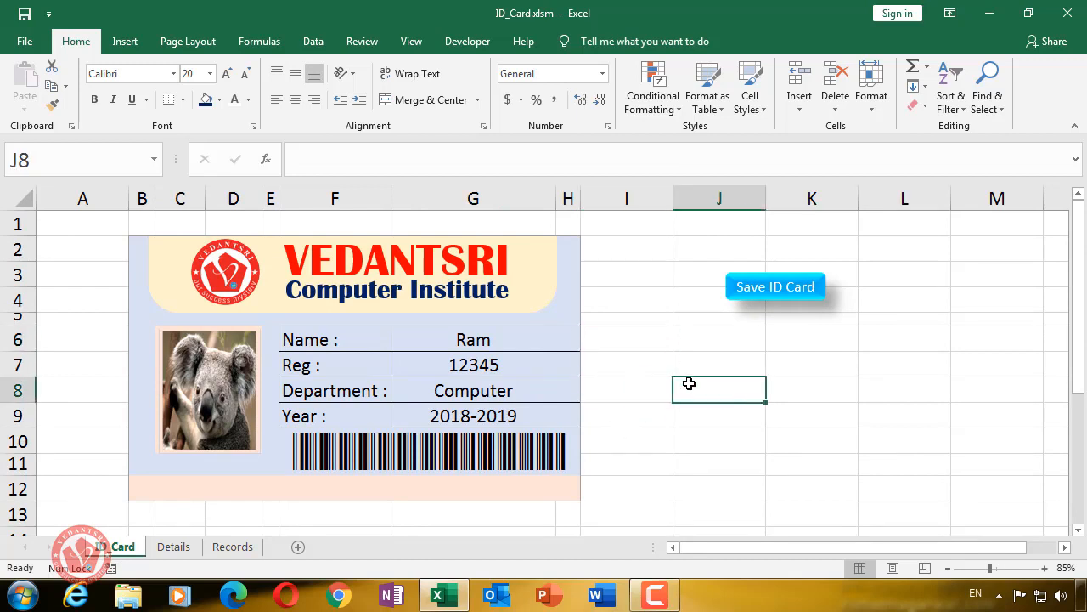
Start recording a macro named SaveData with the shortcut Ctrl+t, stored in This Workbook
left_click(468, 42)
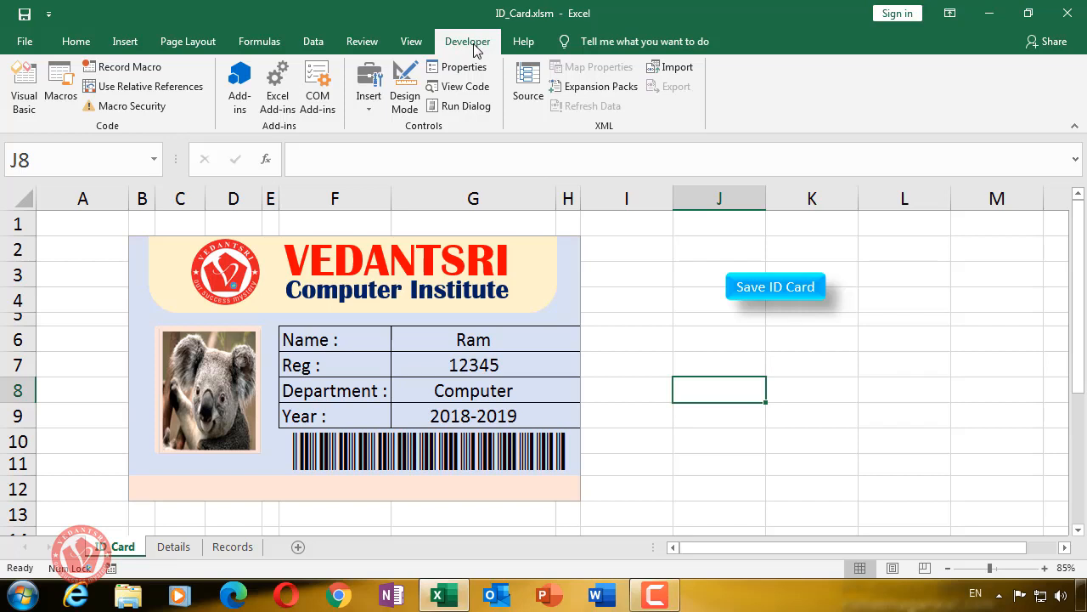
left_click(130, 68)
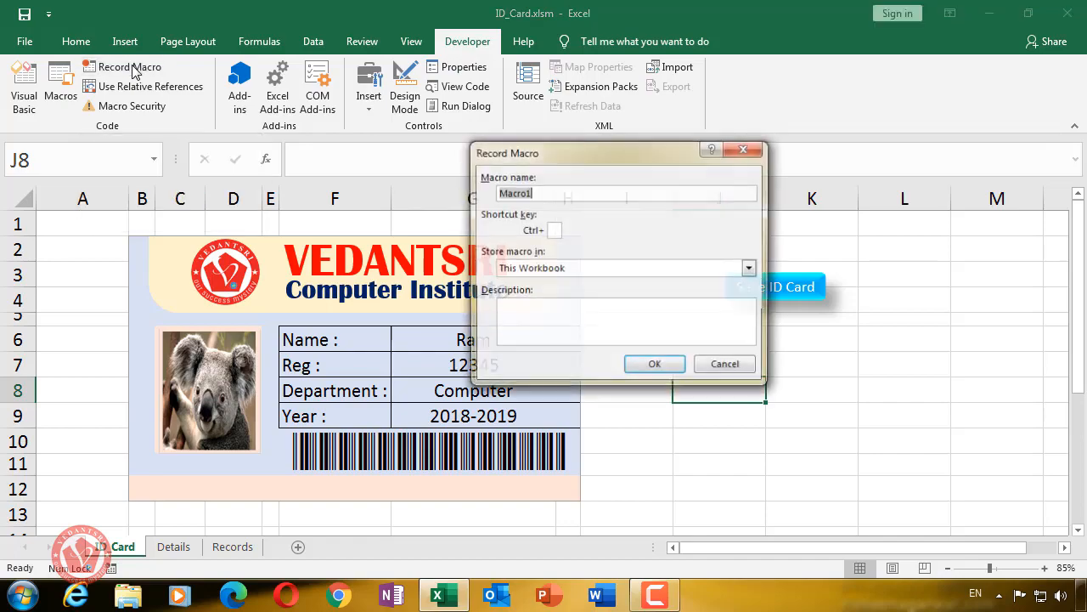
left_click_drag(619, 155, 684, 155)
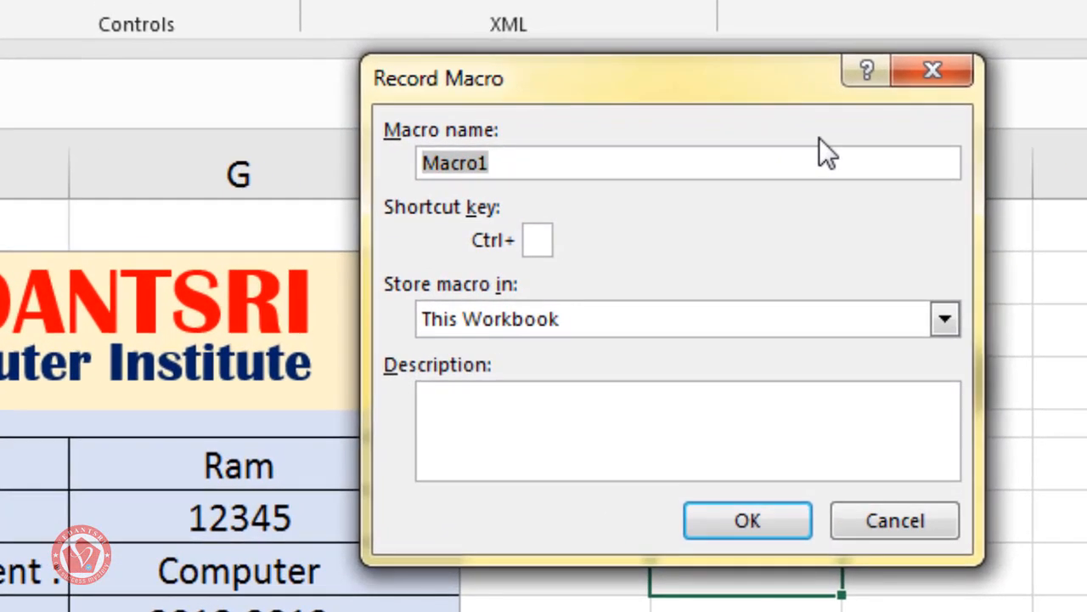
type("Save")
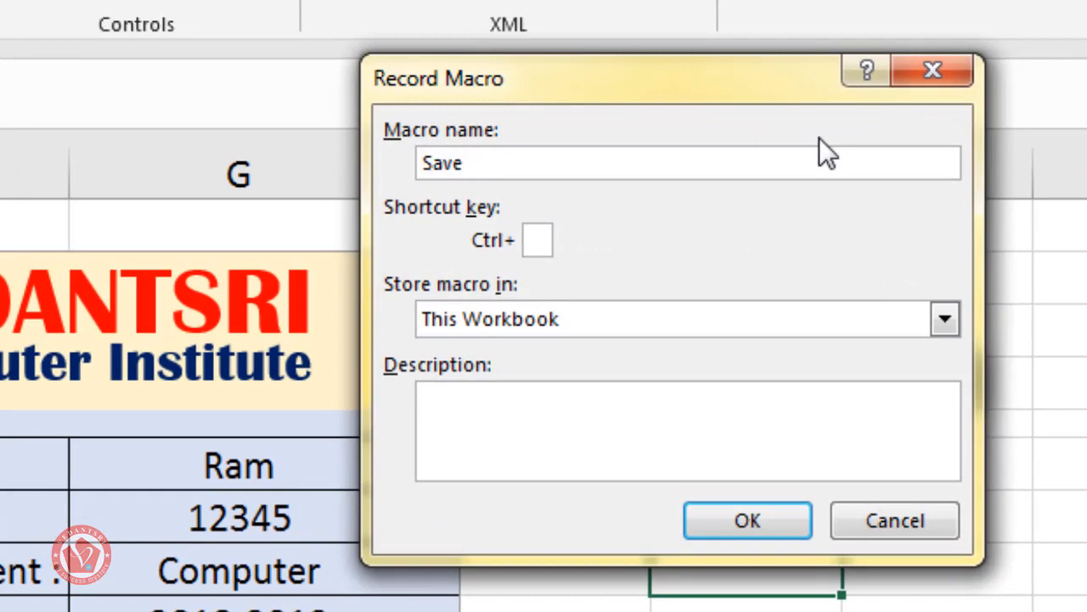
type("Data")
type("t")
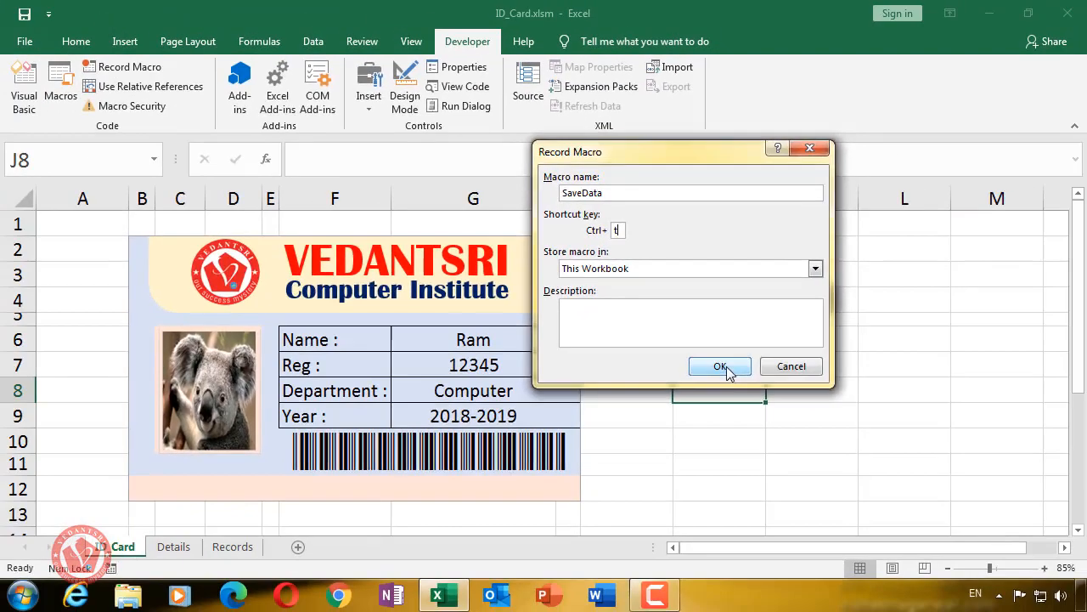
left_click(761, 476)
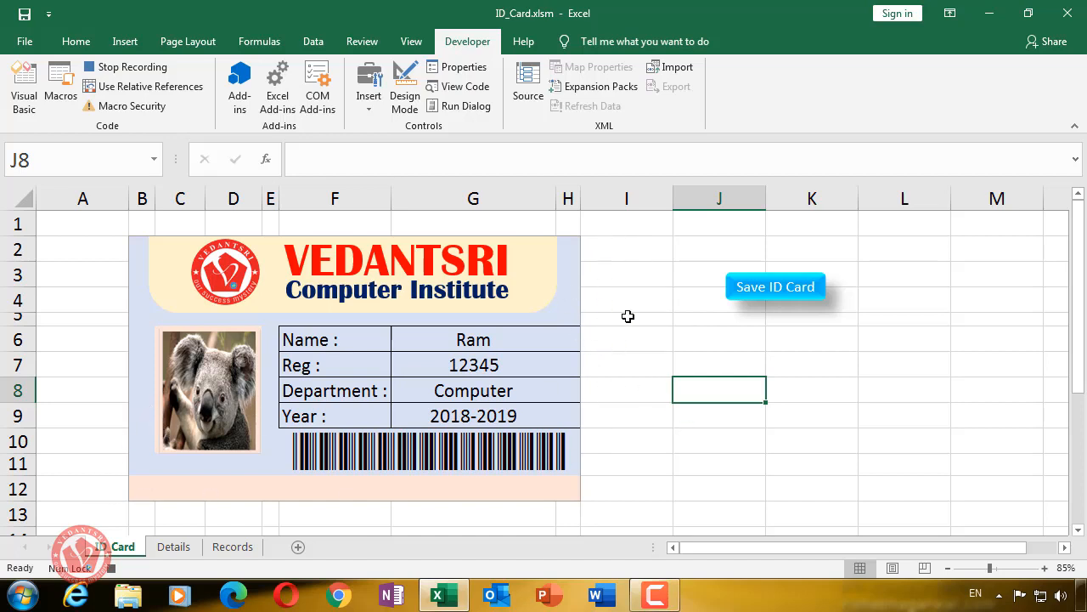
Copy the student name from G6 on the ID_Card sheet and go from A1 to the last filled Name cell on Records
left_click(457, 338)
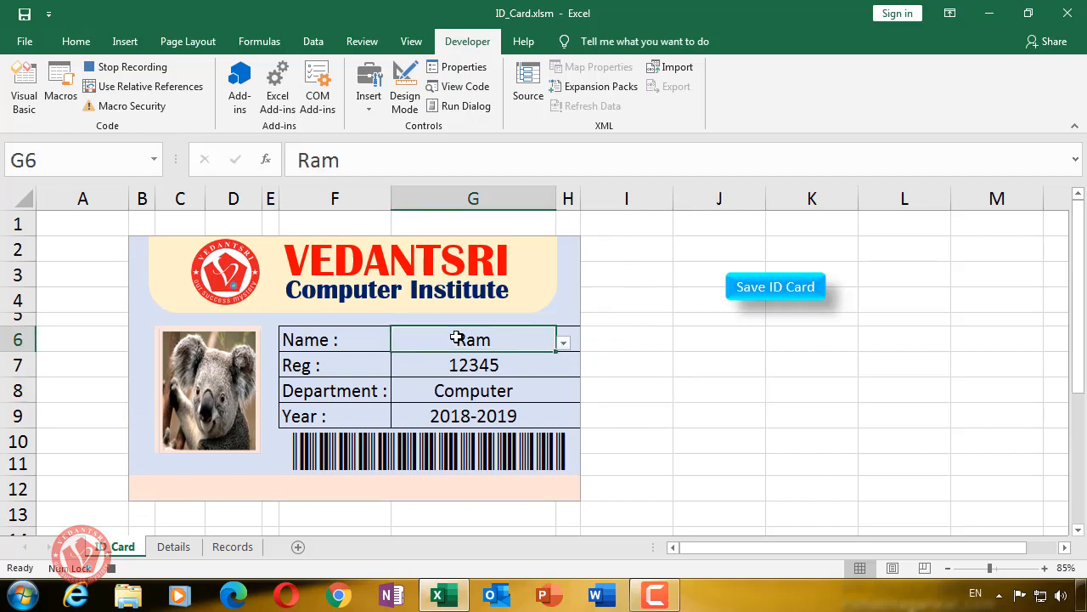
key("ctrl+c")
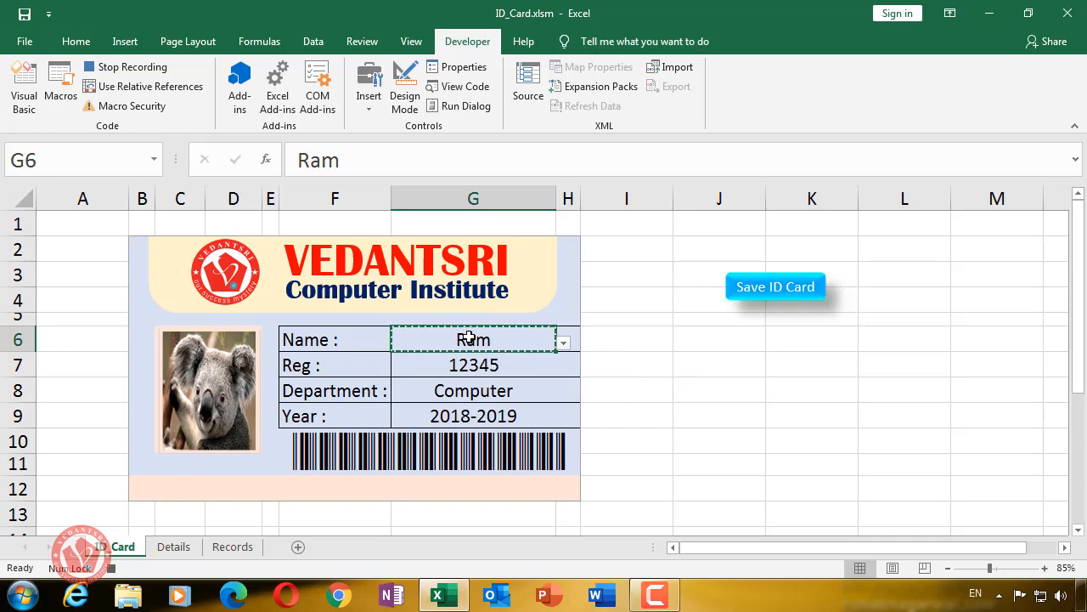
left_click(241, 548)
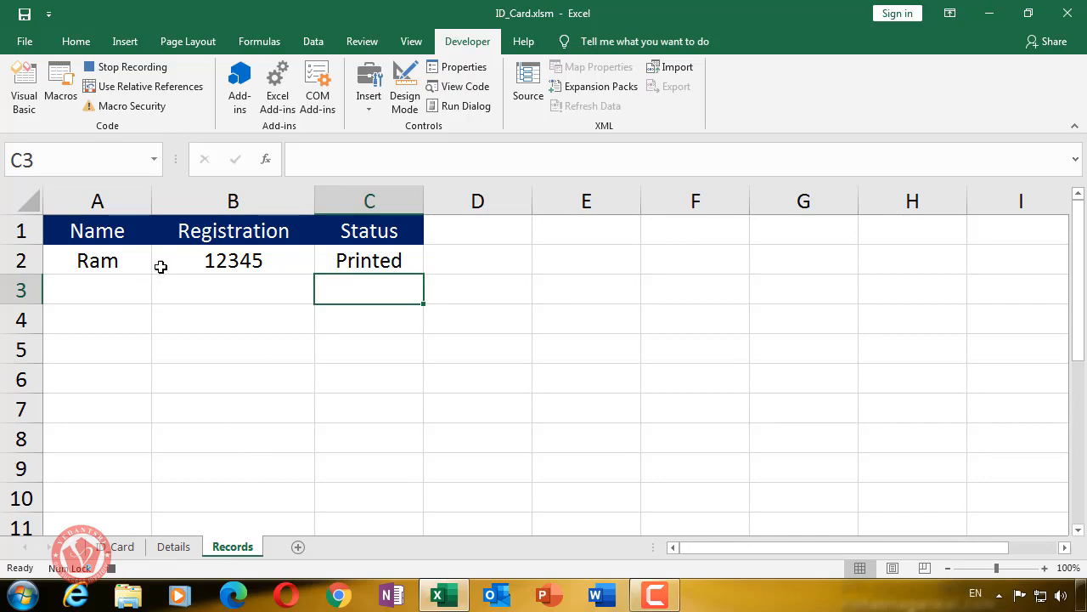
left_click(102, 237)
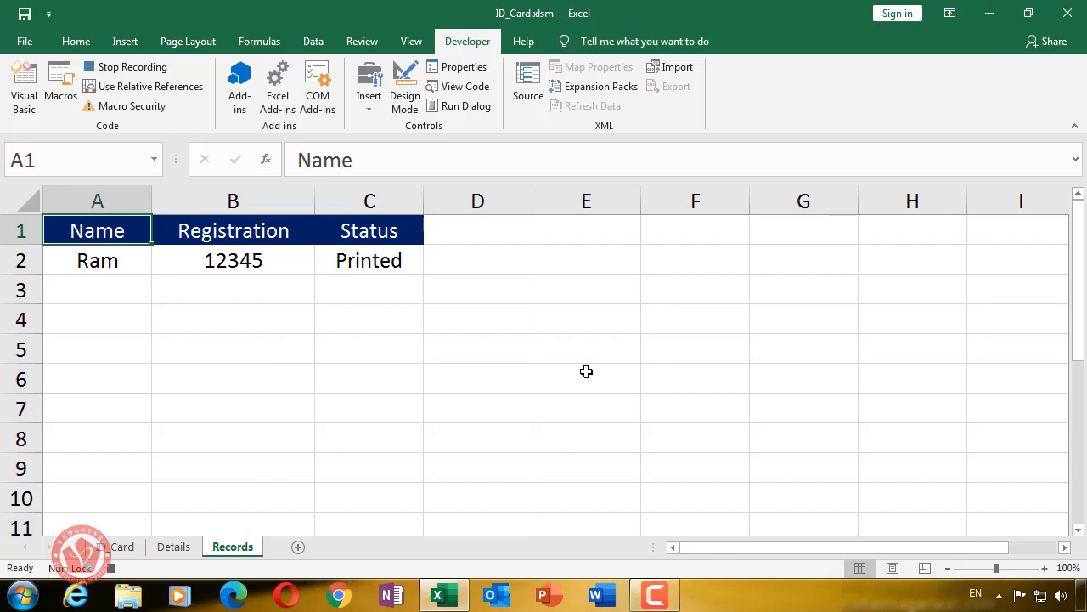
key("Down")
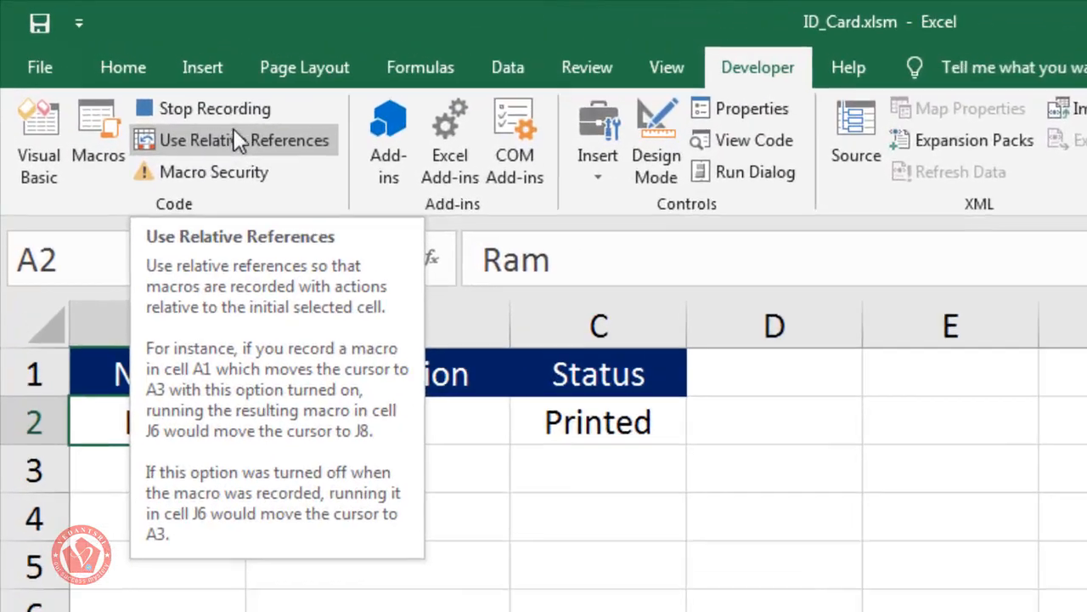
Turn on relative references for the recording and move down to the first empty Name cell, A3
left_click(247, 130)
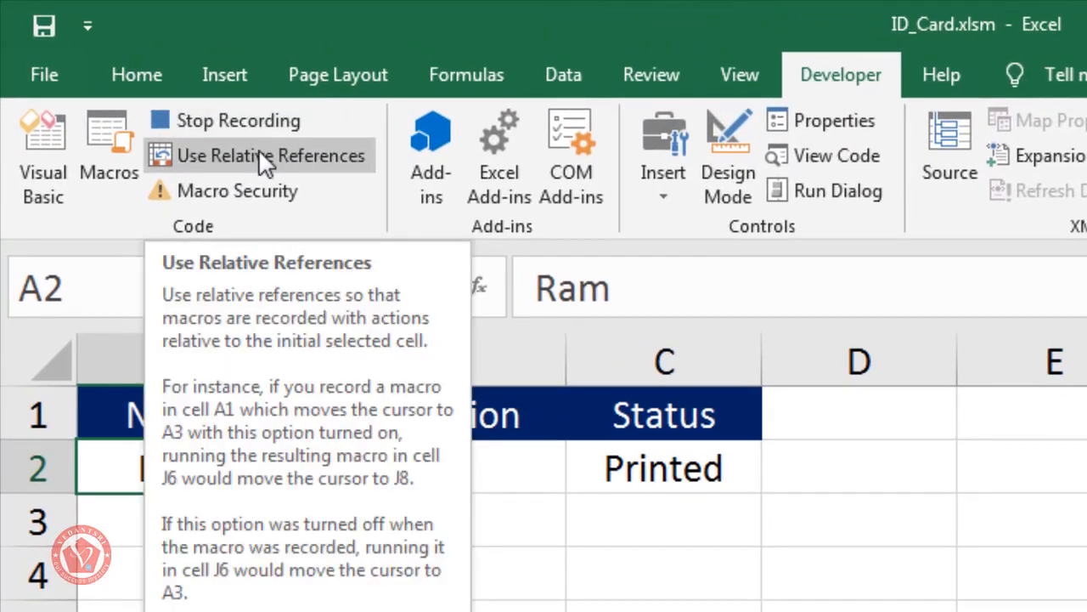
left_click(263, 154)
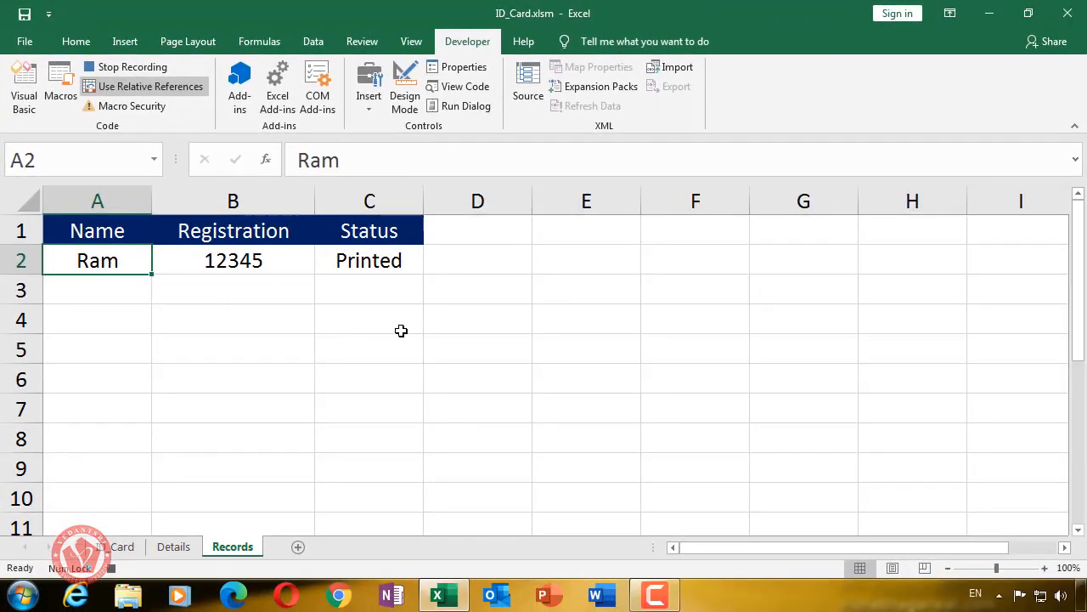
key("Down")
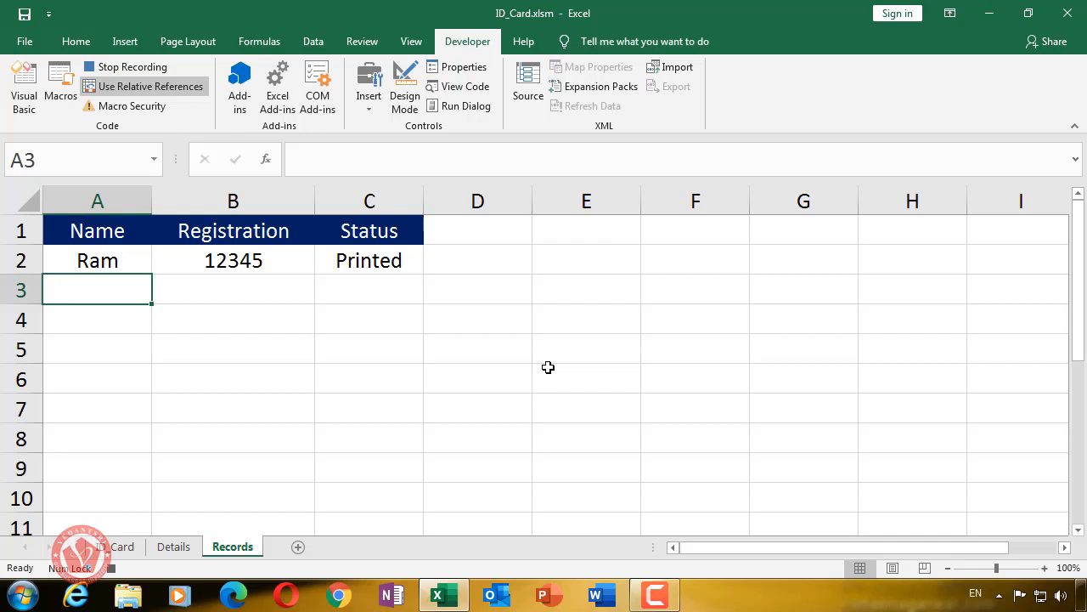
Paste the copied name into A3 as values only, then move to B3 and turn off relative references
key("ctrl+alt+v")
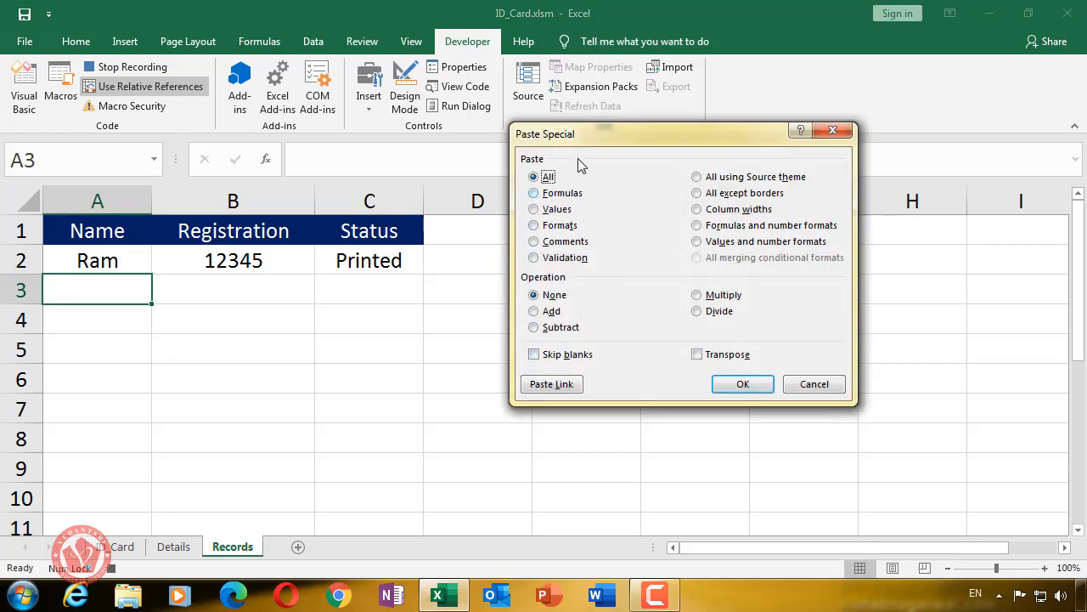
left_click_drag(577, 139, 585, 167)
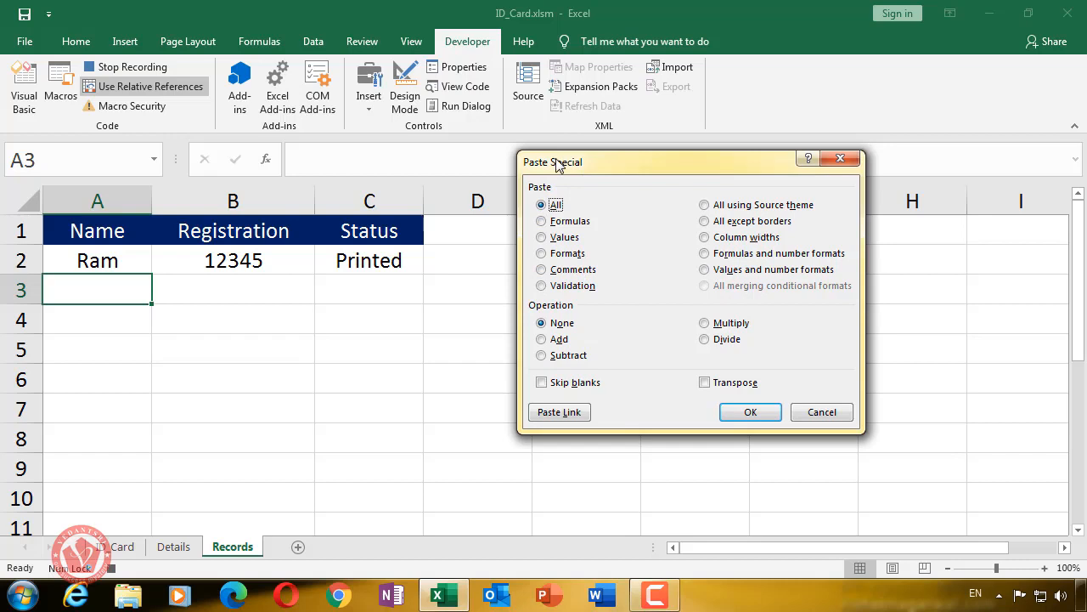
left_click(543, 238)
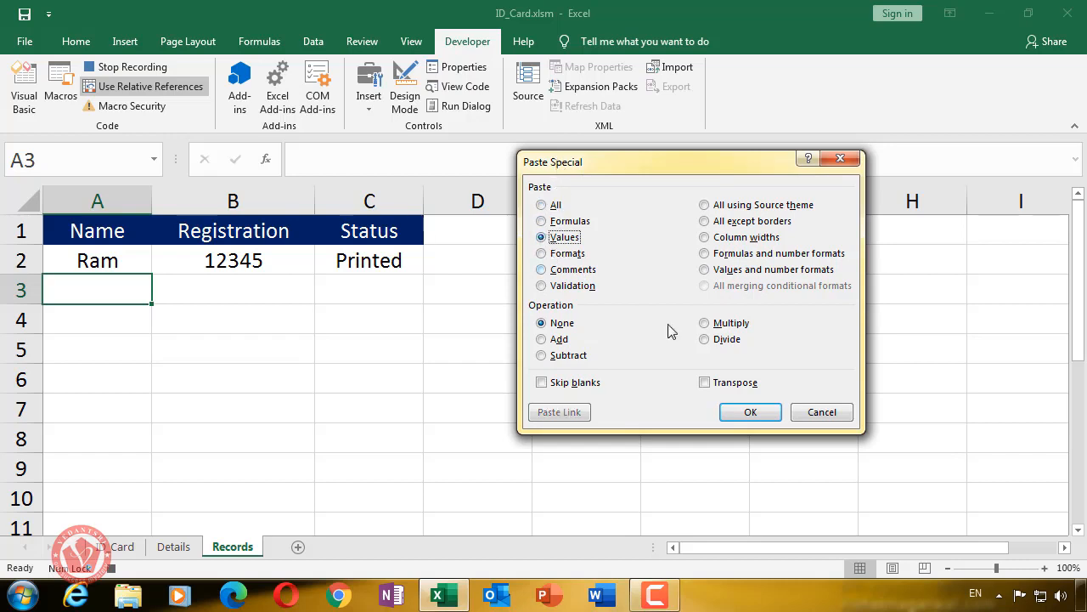
left_click(752, 412)
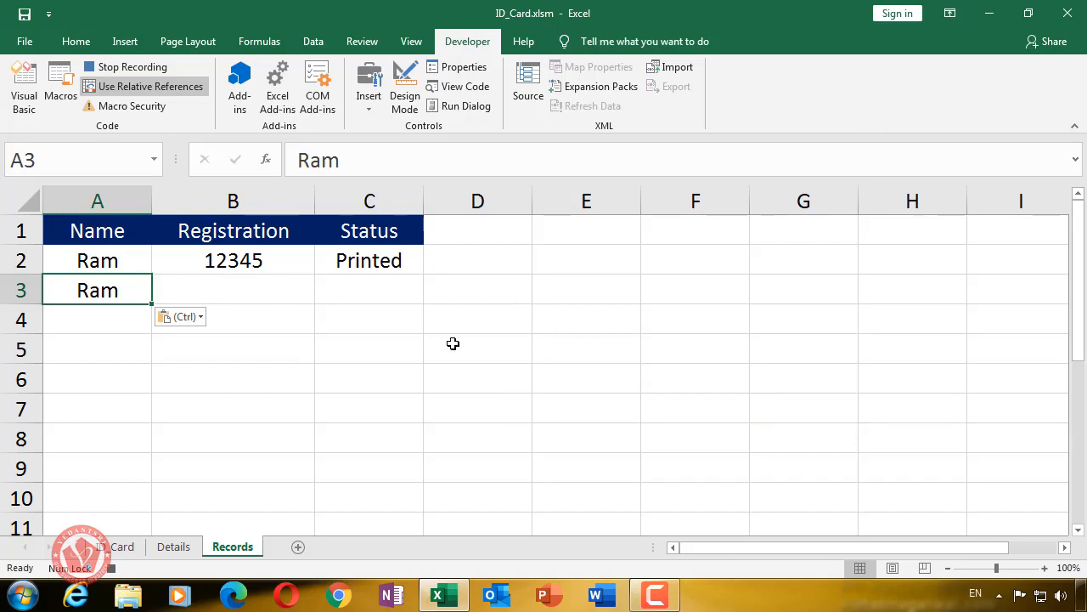
key("Right")
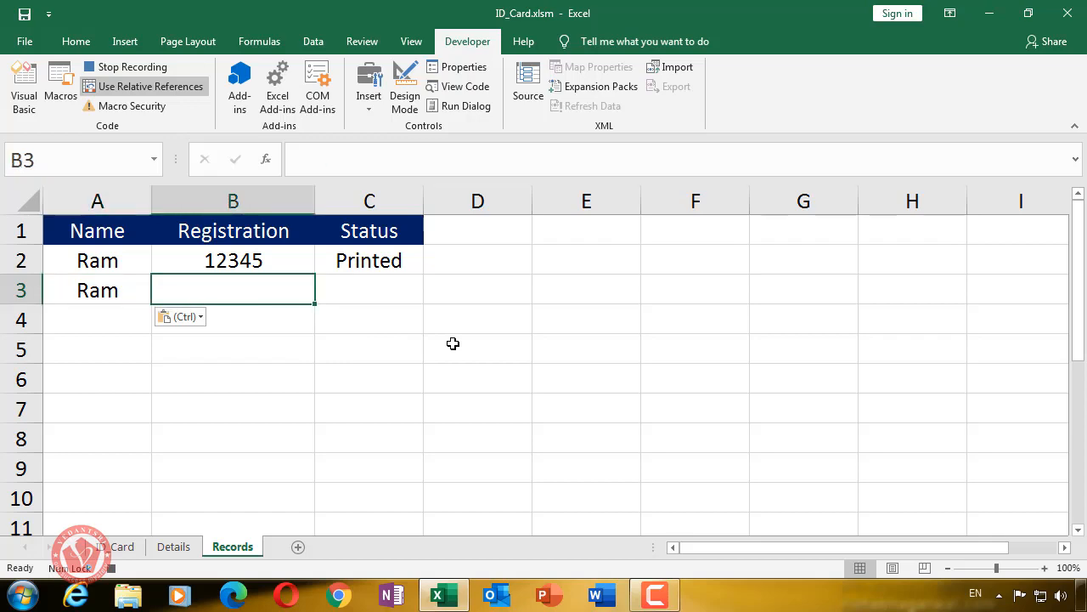
left_click(150, 86)
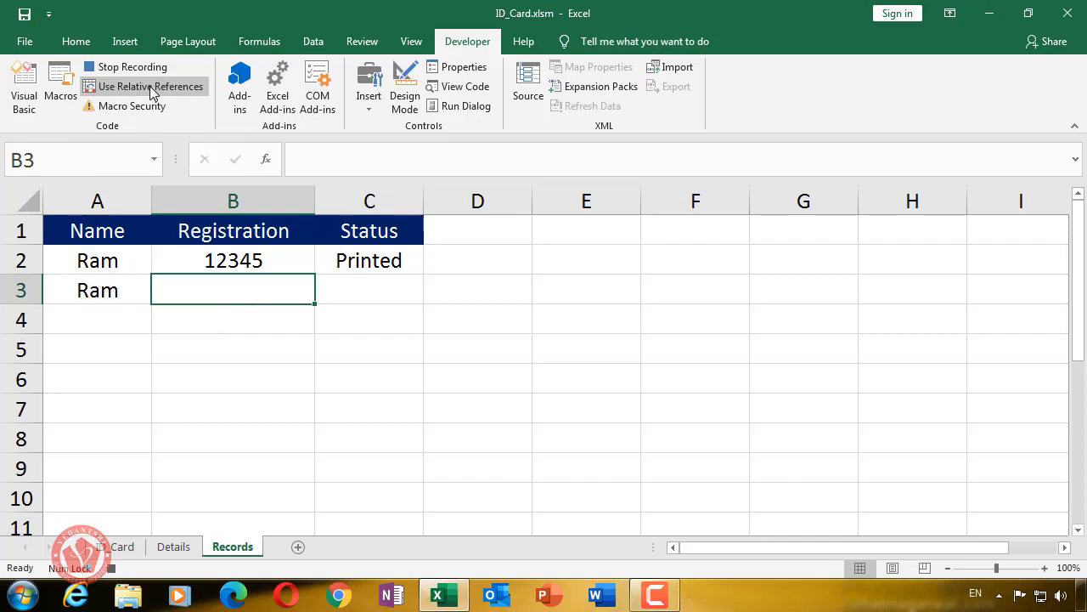
Copy the registration number from G7 on the ID_Card sheet
left_click(114, 546)
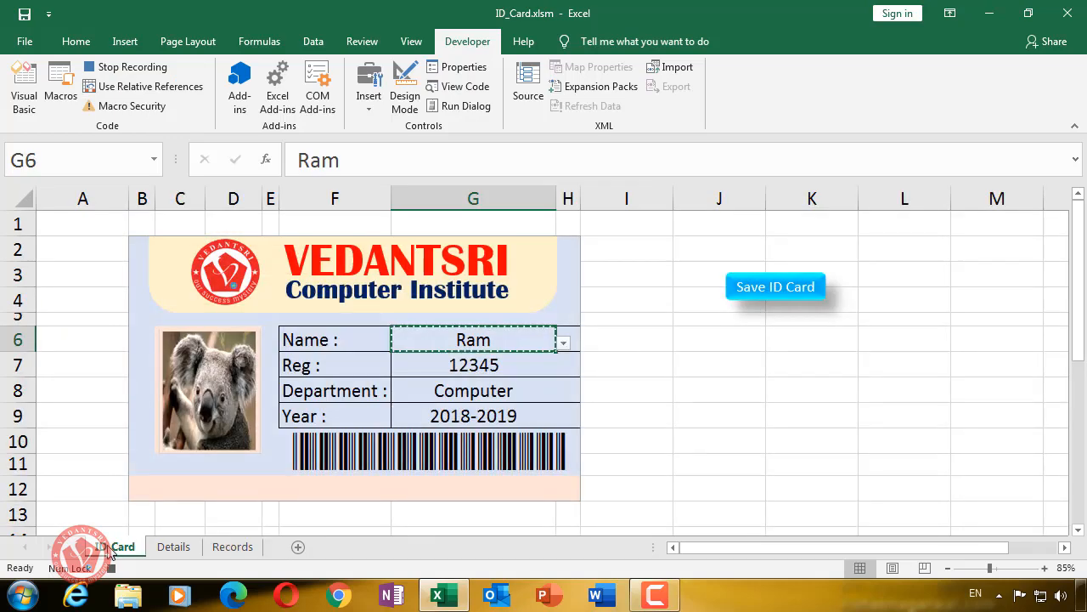
left_click(473, 370)
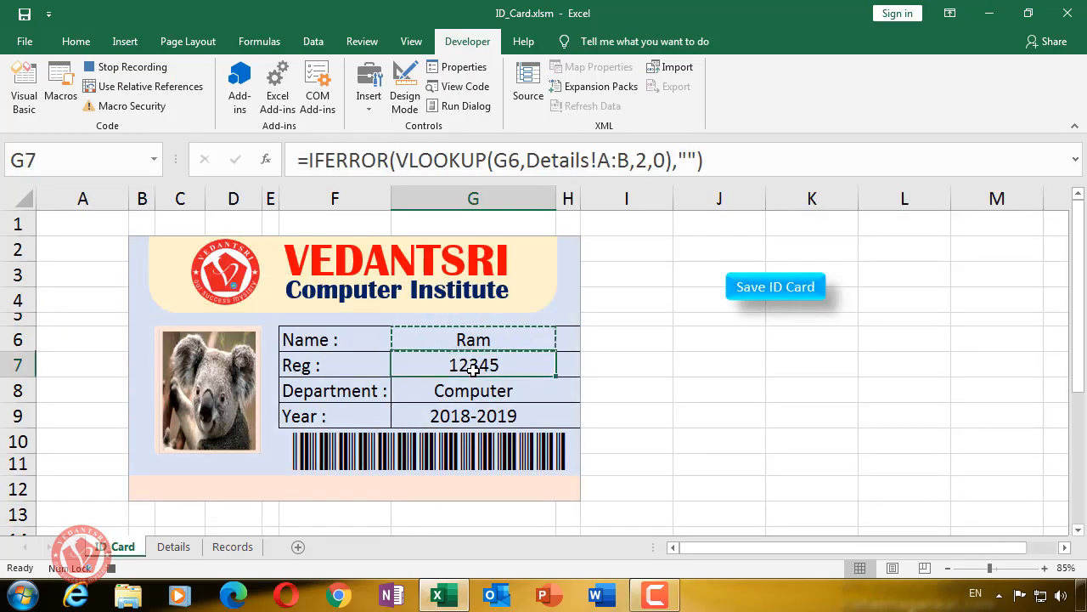
key("ctrl+c")
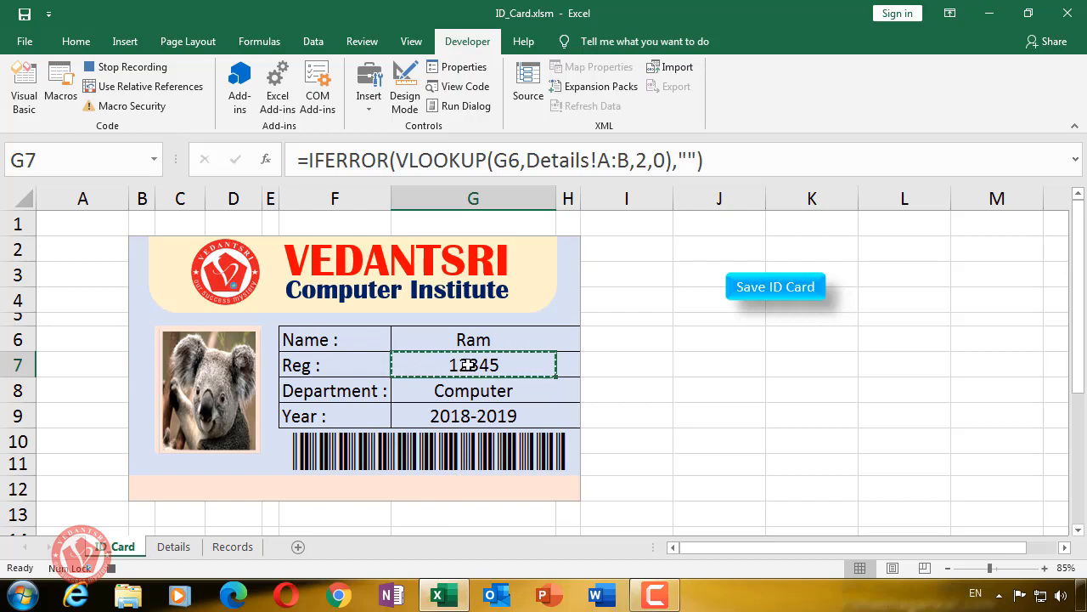
Paste the copied registration number into B3 on the Records sheet as values only
left_click(233, 547)
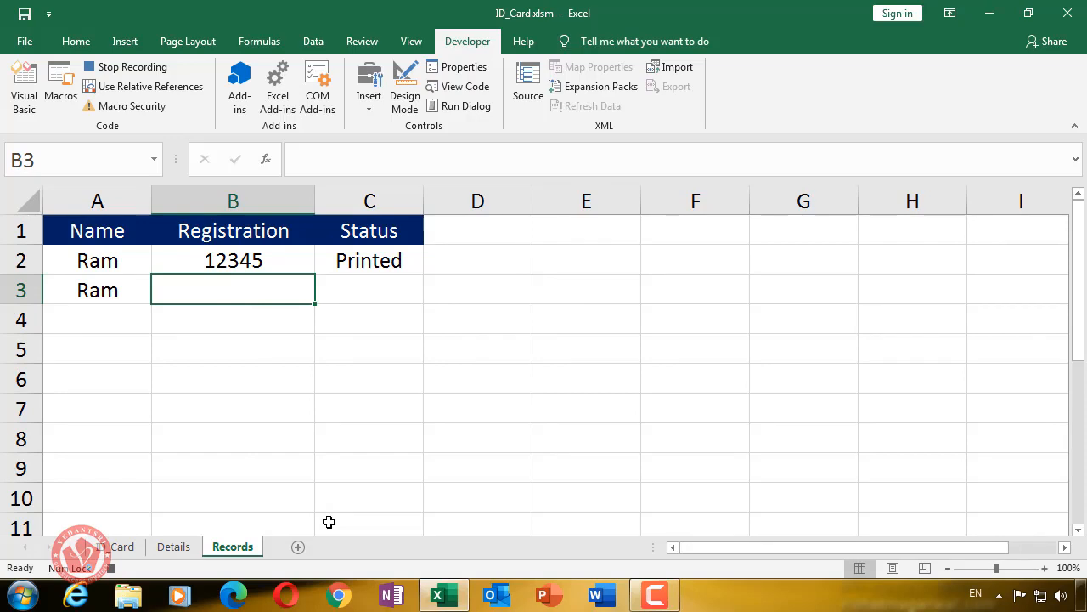
key("ctrl+alt+v")
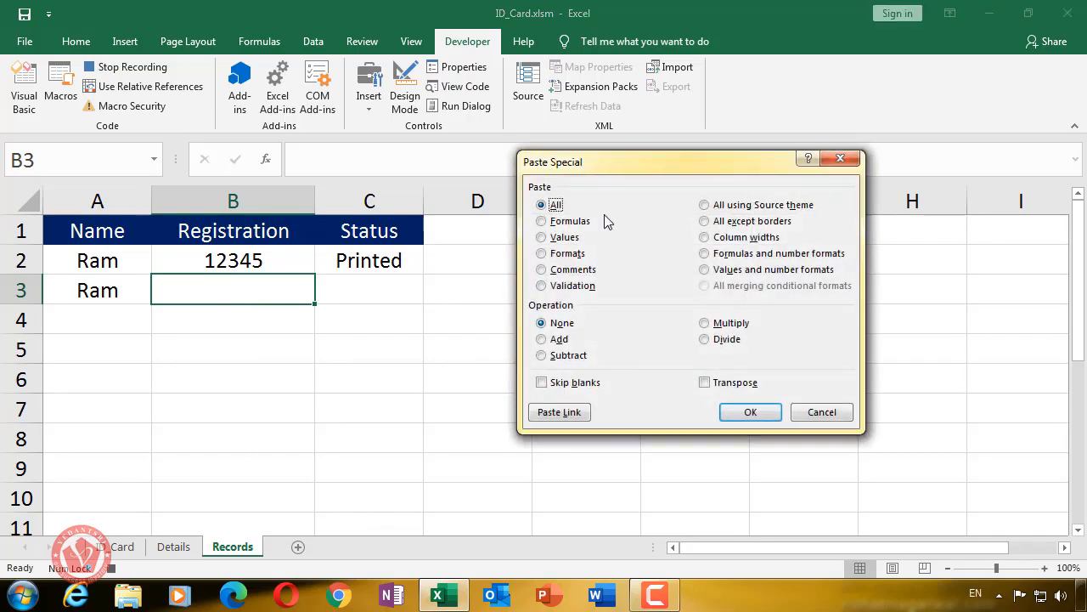
left_click_drag(593, 165, 613, 164)
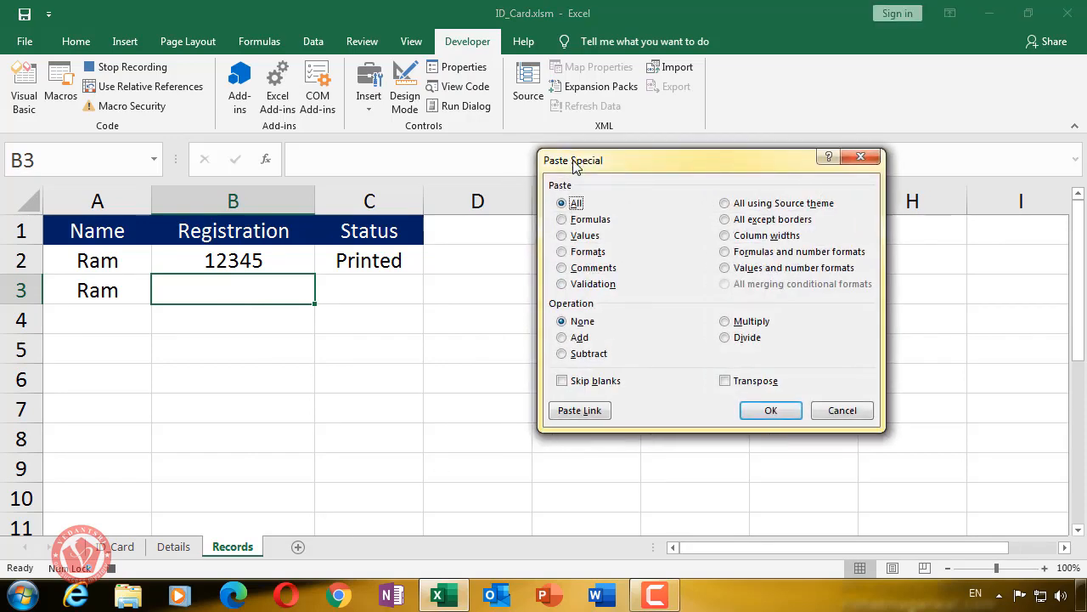
left_click(572, 237)
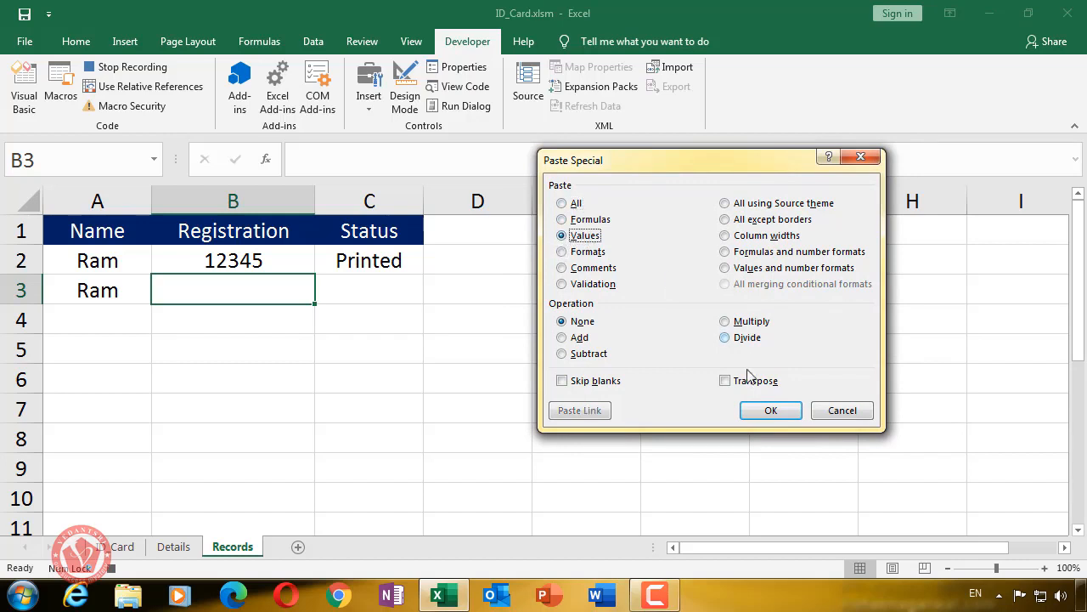
left_click(771, 410)
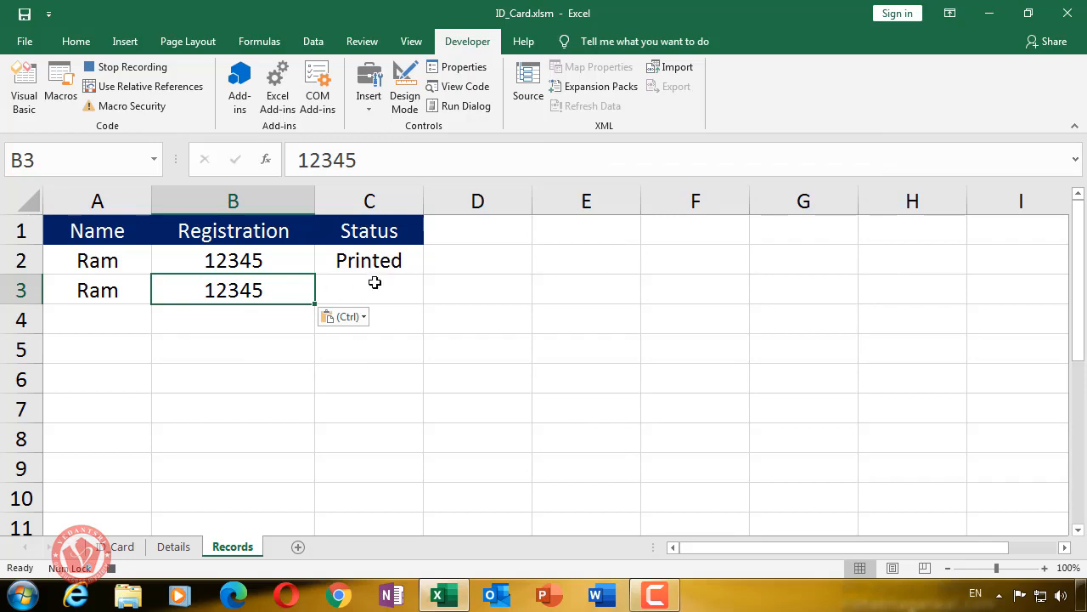
Move one cell to C3 with relative references on for that move only, and enter the status Printed there
left_click(125, 89)
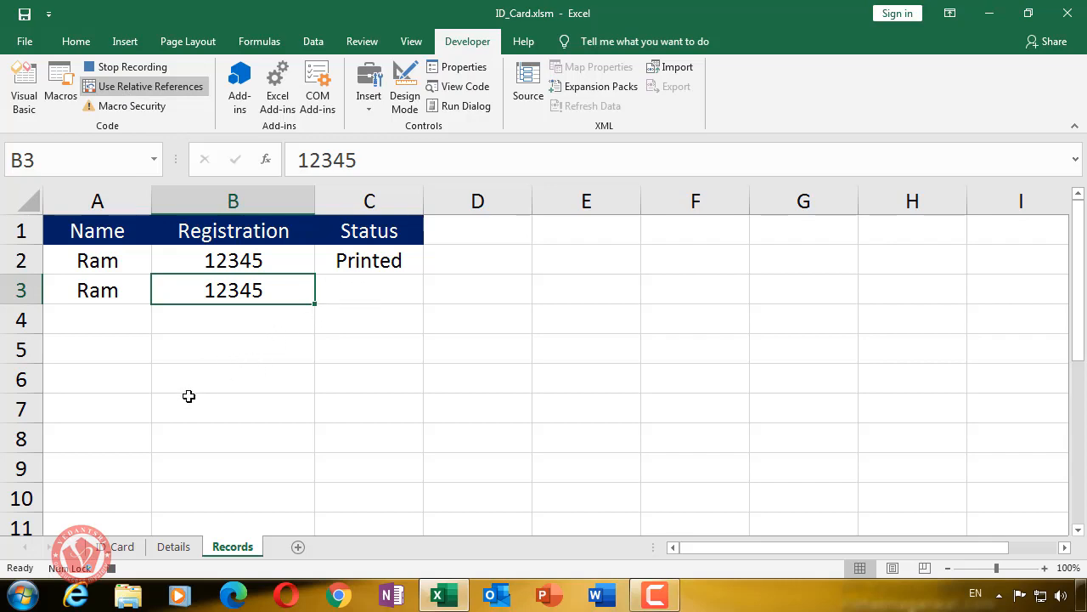
key("Right")
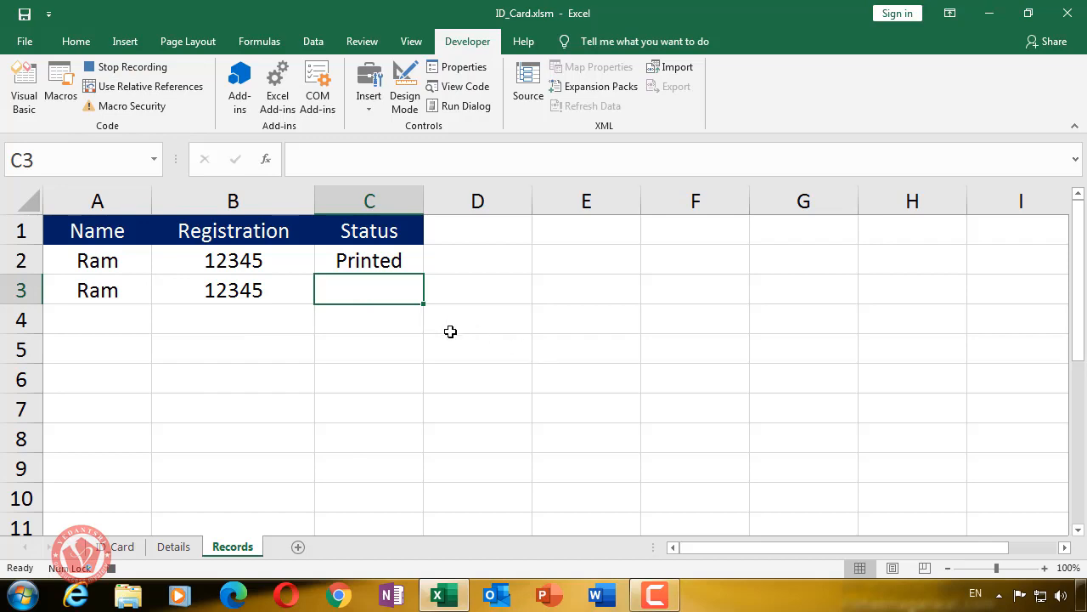
type("Printed")
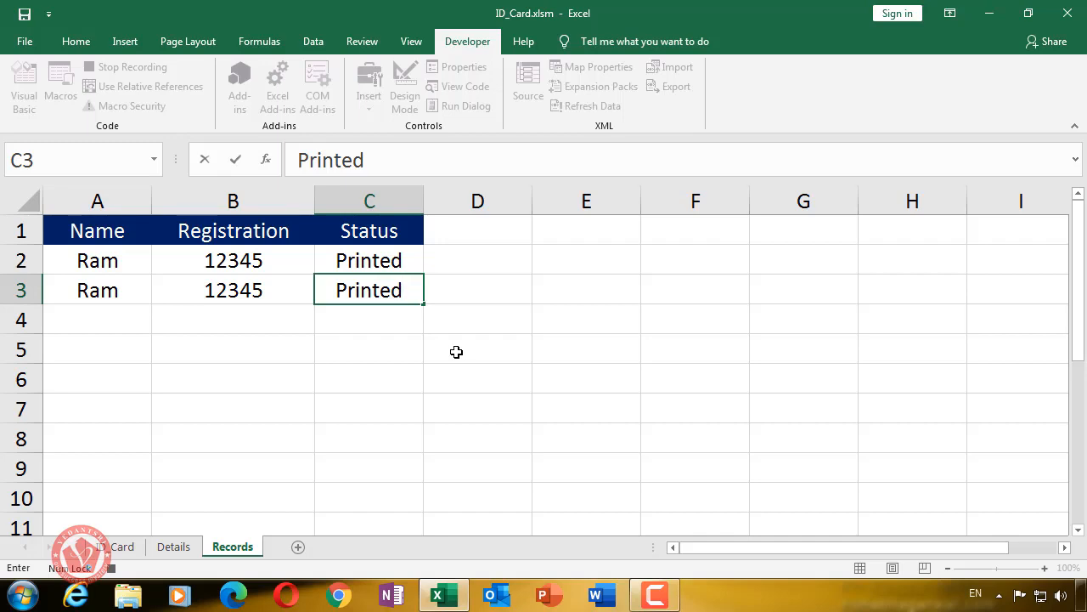
left_click(491, 294)
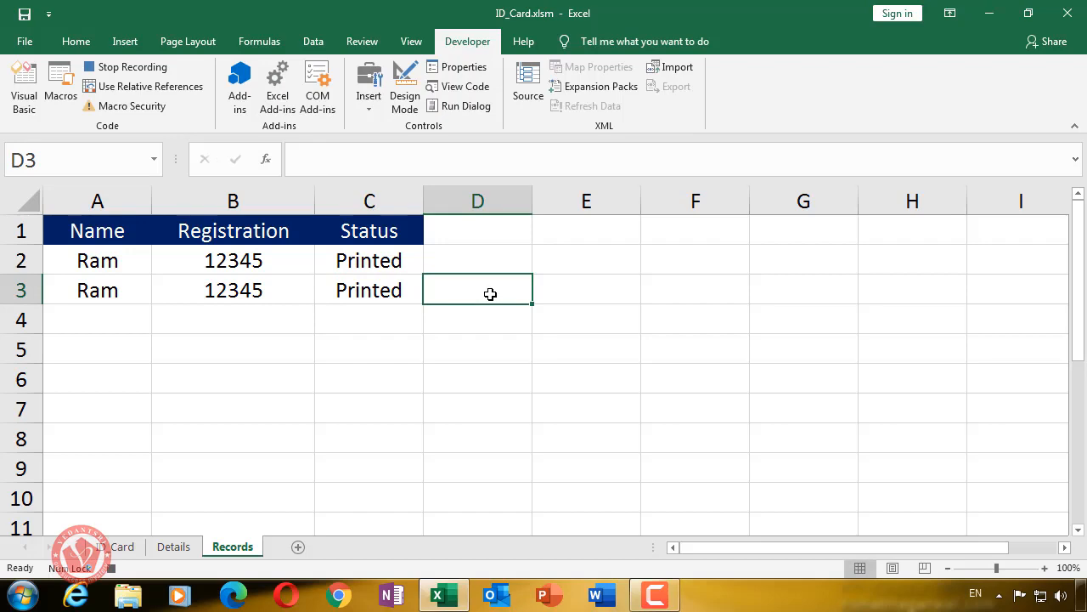
key("Left")
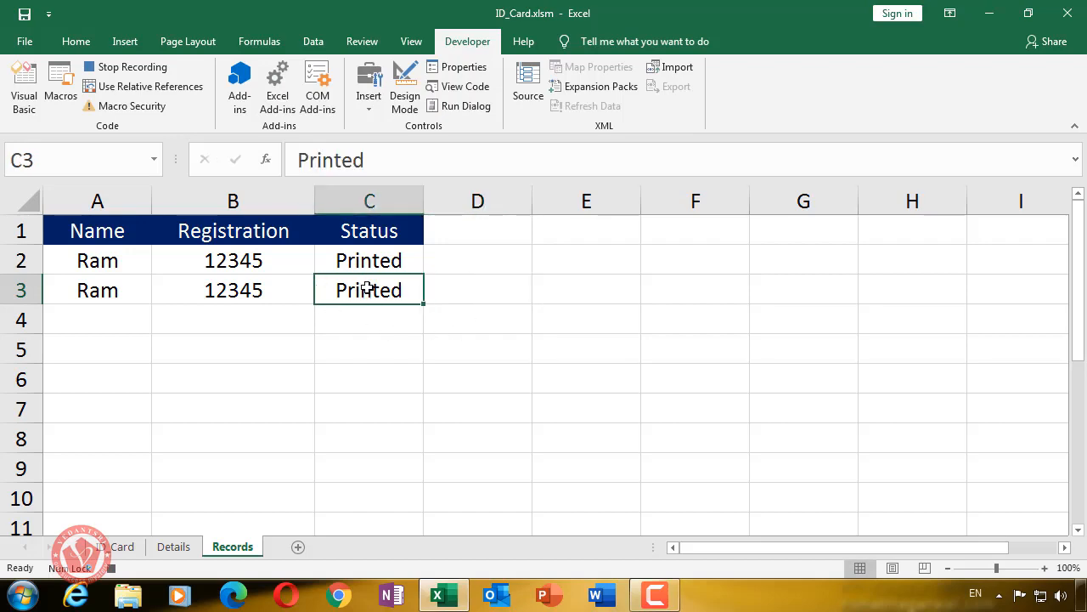
Finish the recording with a relative move to D3 and a return to J9 on the ID_Card sheet, and stop the macro recorder
left_click(129, 86)
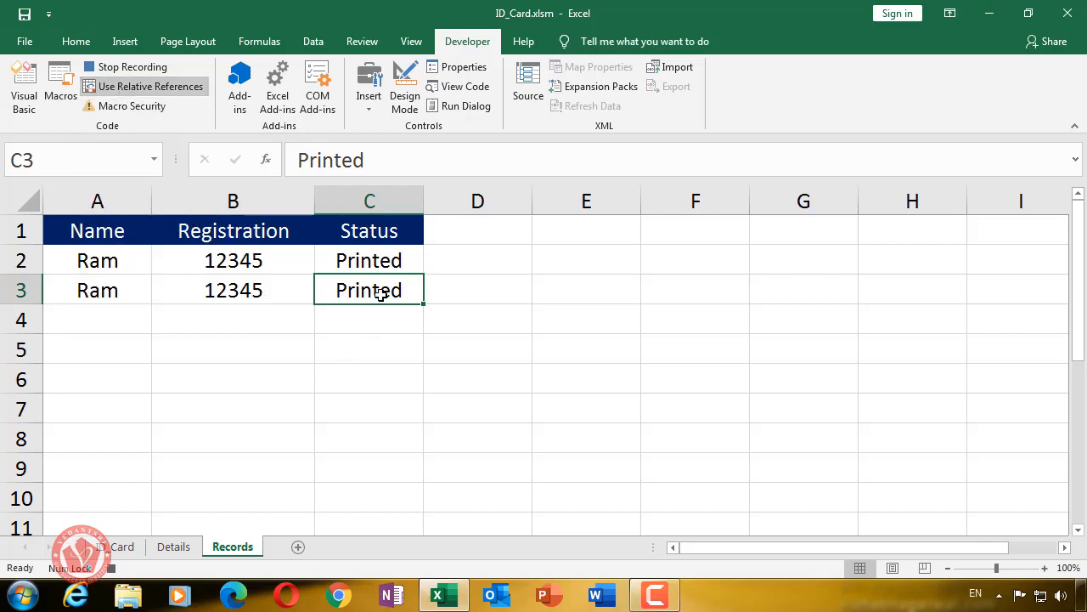
key("Right")
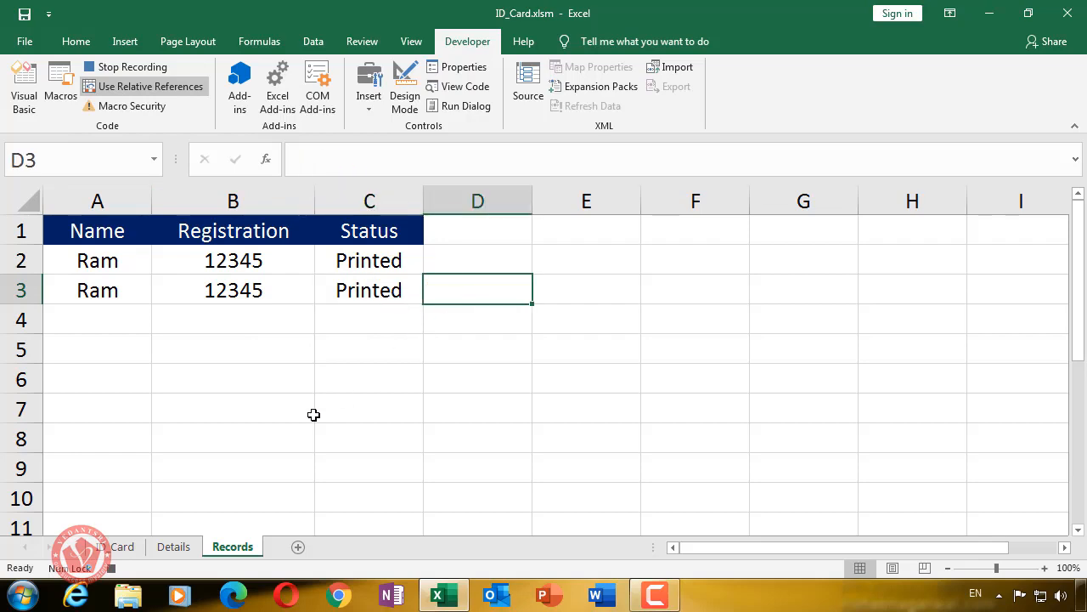
left_click(120, 547)
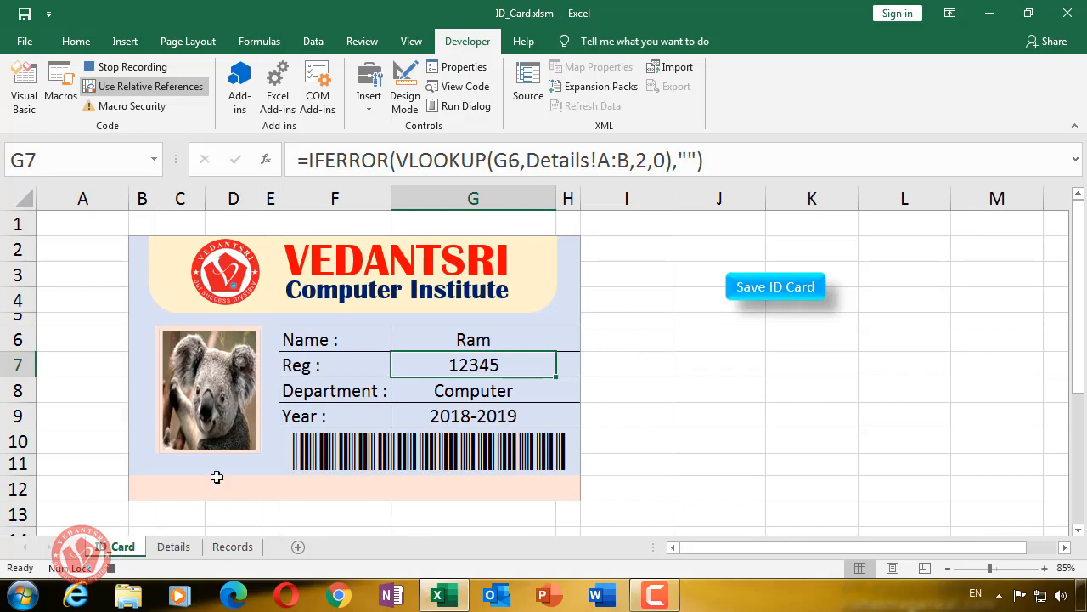
left_click(746, 418)
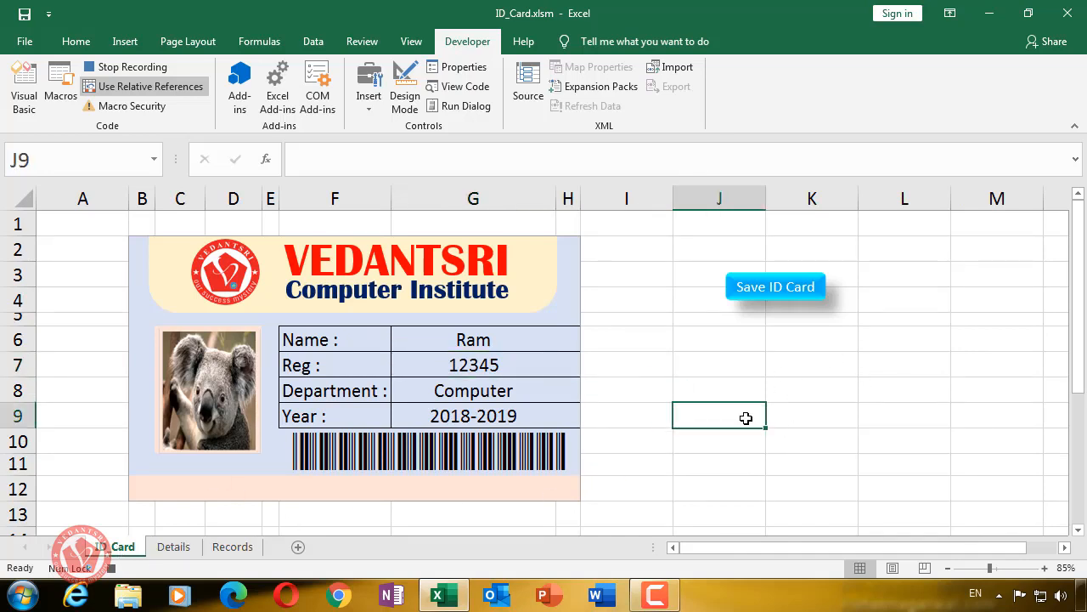
left_click(123, 69)
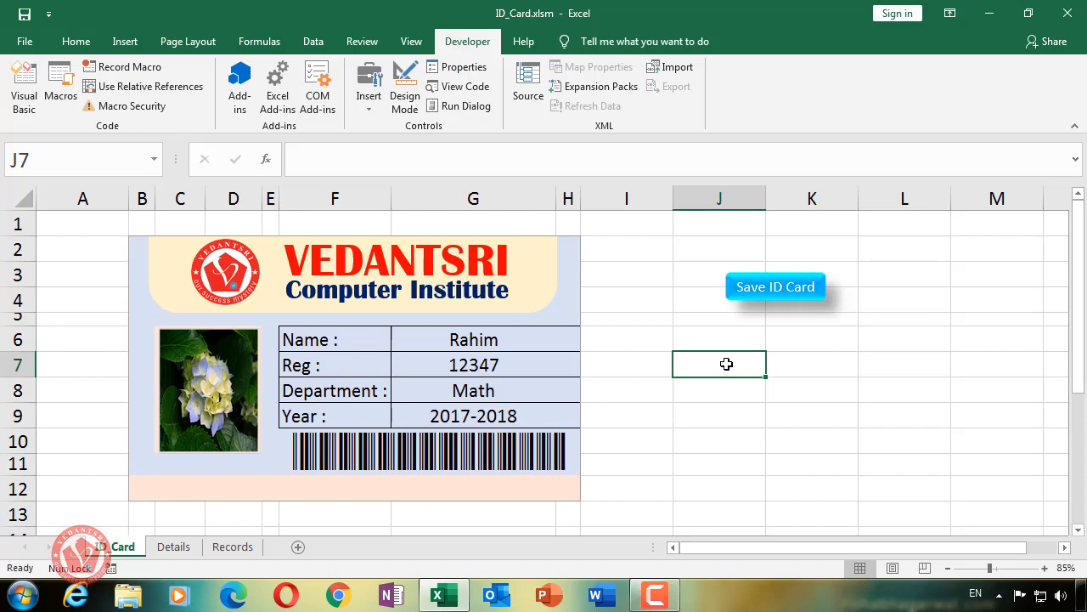
Review the rows already stored on the Records sheet and return to the ID_Card sheet
left_click(236, 548)
left_click(323, 324)
left_click(257, 303)
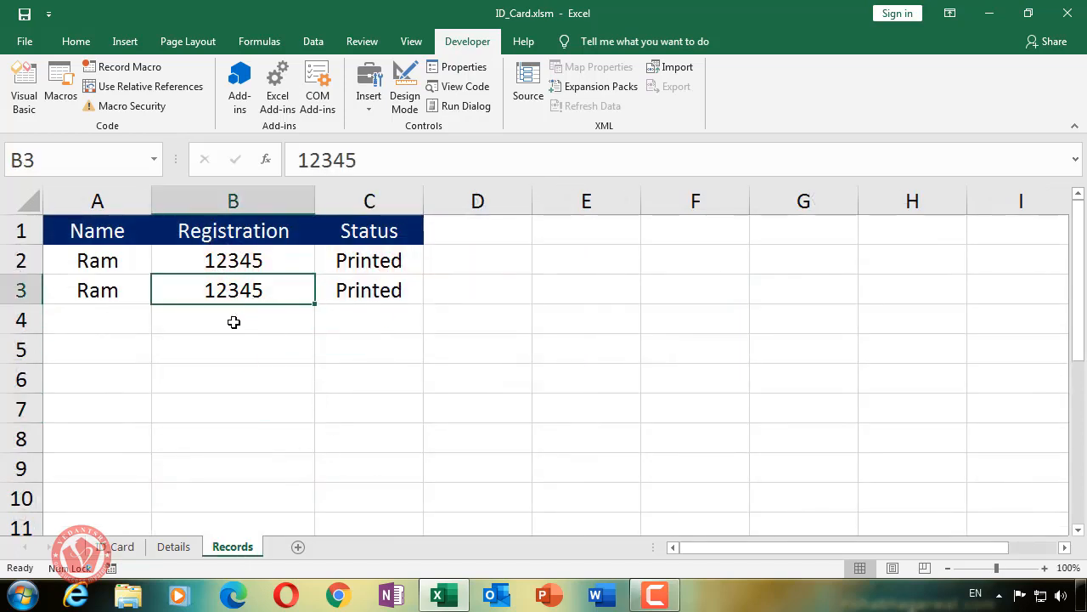
left_click(235, 322)
left_click(119, 548)
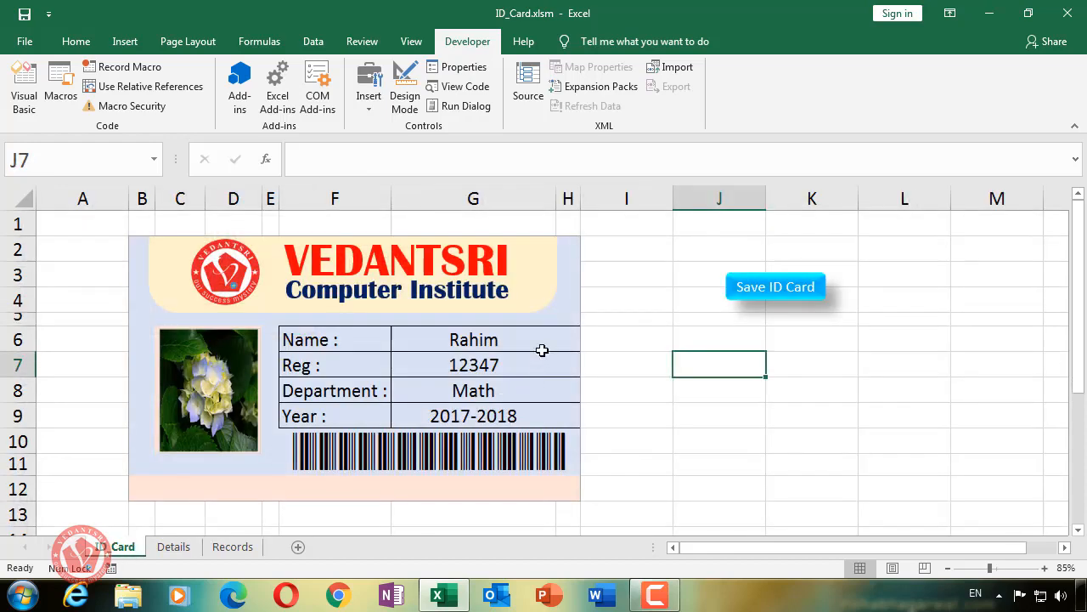
Choose the fourth student in the card's Name list, save the card with the SaveData macro and check row 4 on Records
left_click(506, 340)
left_click(563, 343)
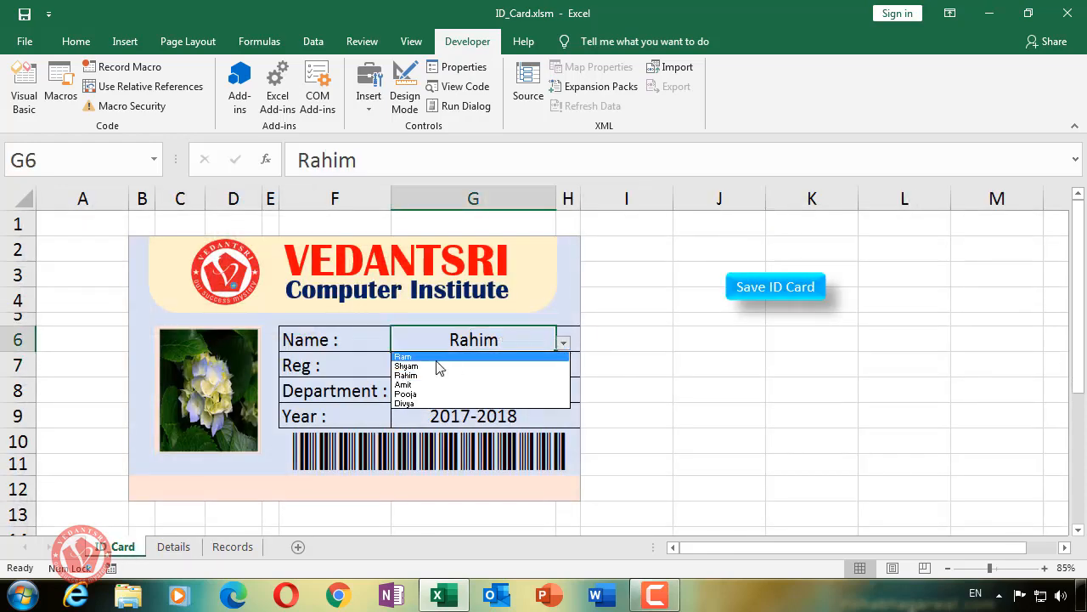
left_click(441, 359)
left_click(564, 343)
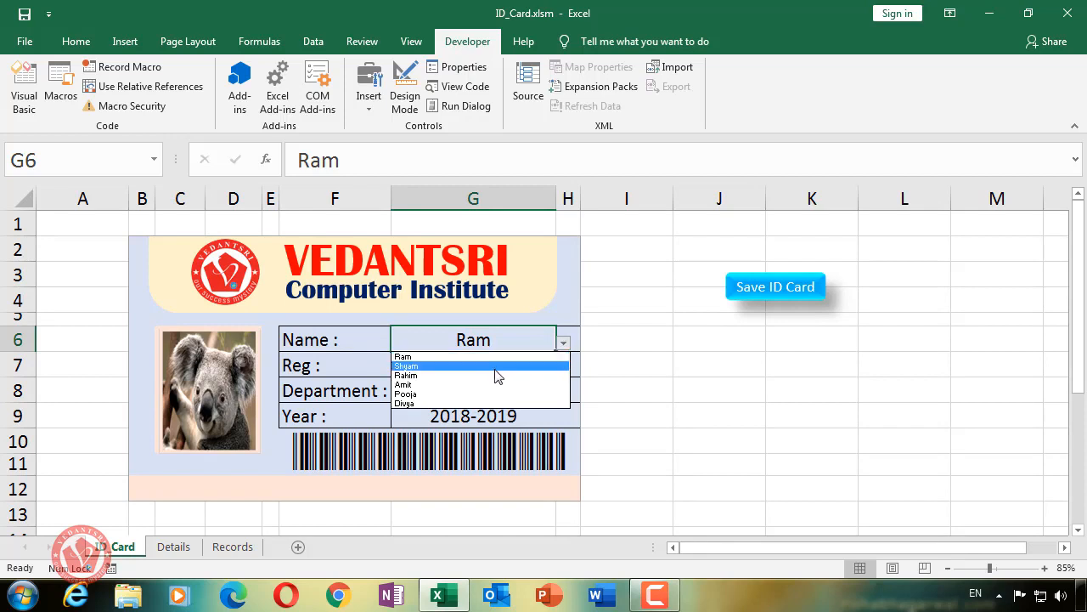
left_click(477, 385)
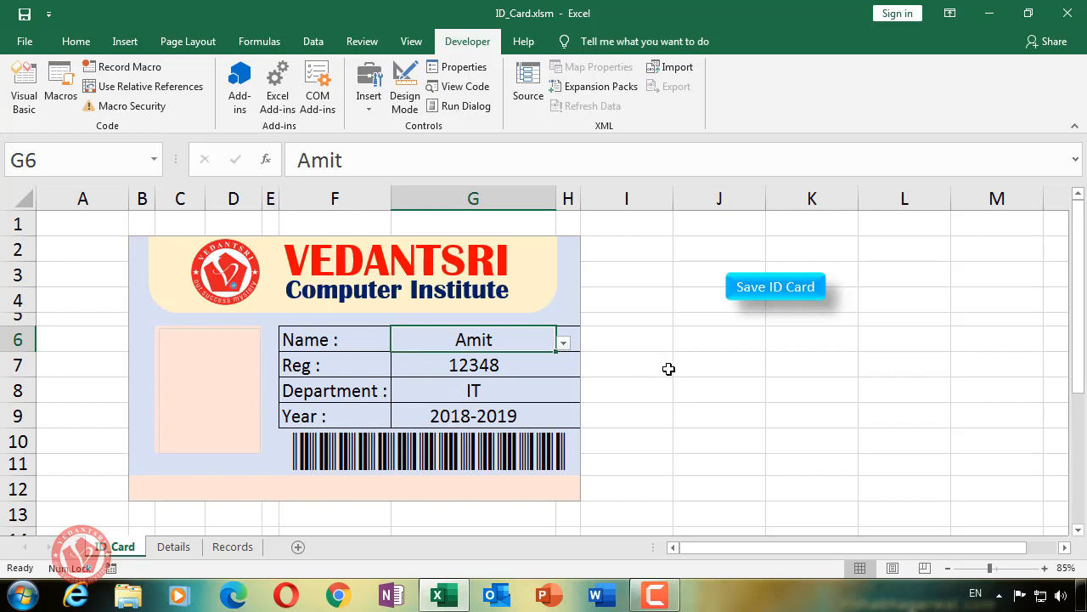
left_click(719, 416)
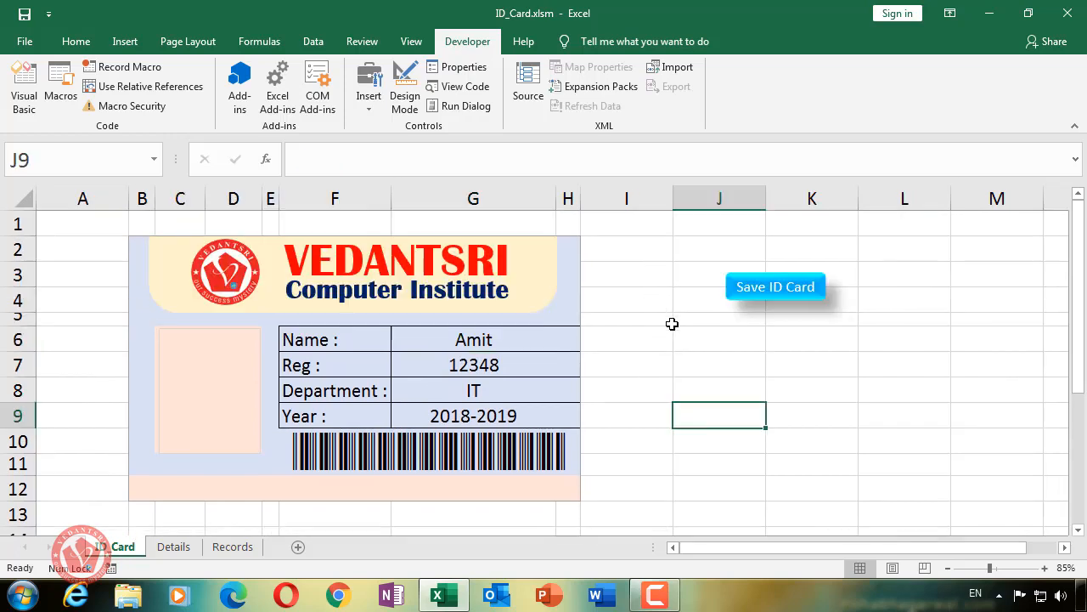
left_click(233, 548)
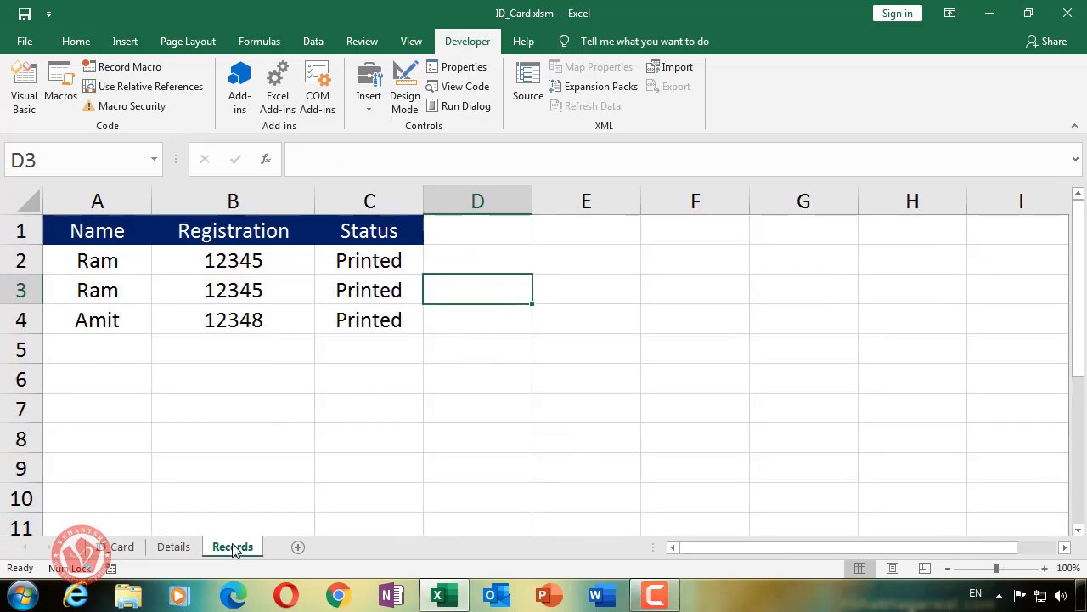
left_click(85, 321)
left_click_drag(85, 321, 370, 322)
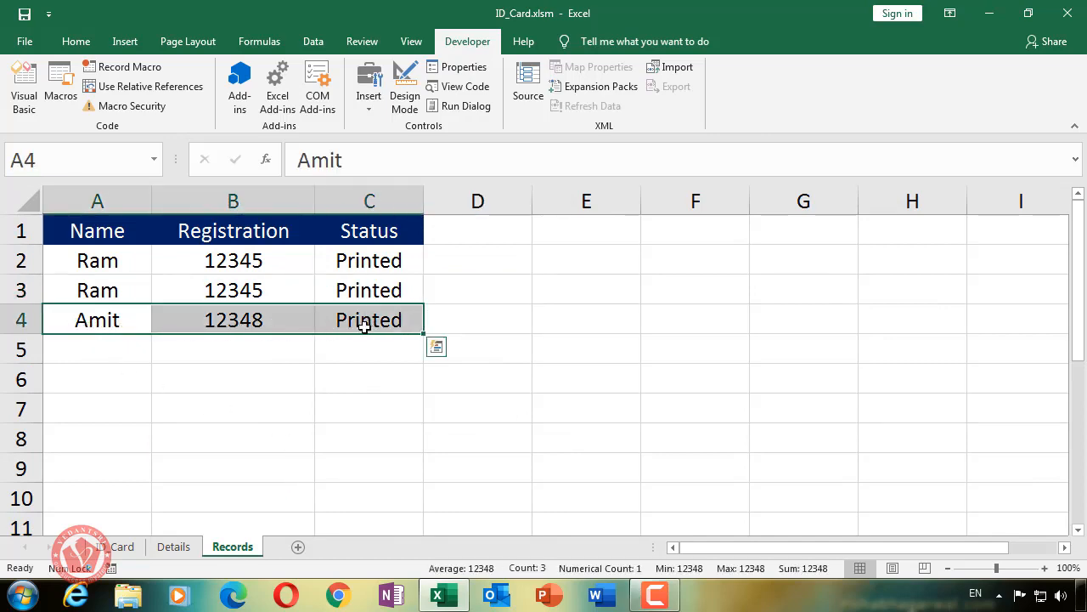
Switch the card to the fifth student in the Name list, run SaveData and check row 5 on Records
left_click(118, 547)
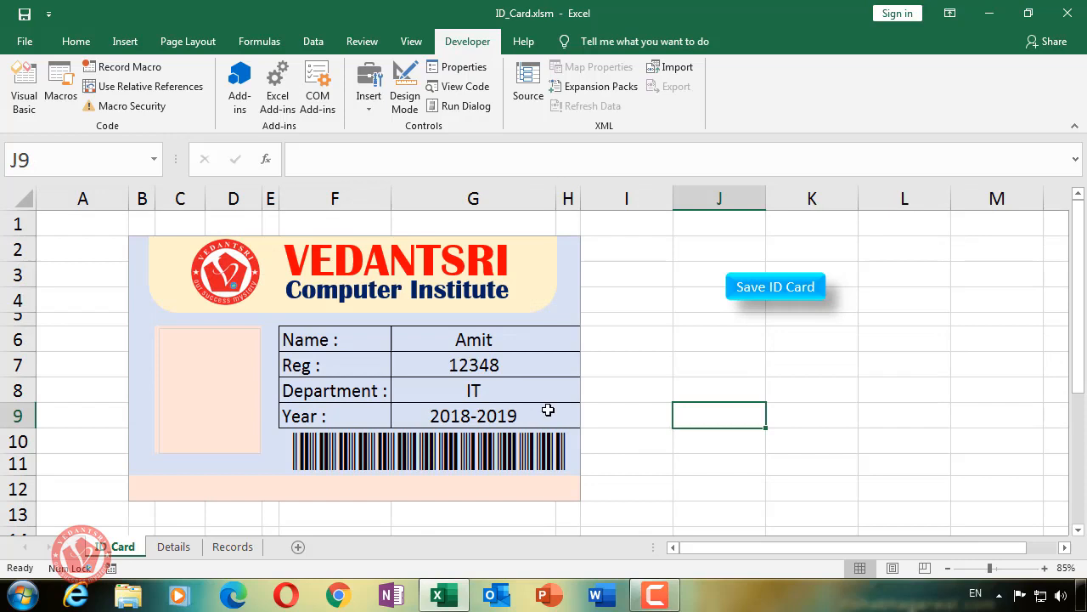
left_click(501, 344)
left_click(563, 344)
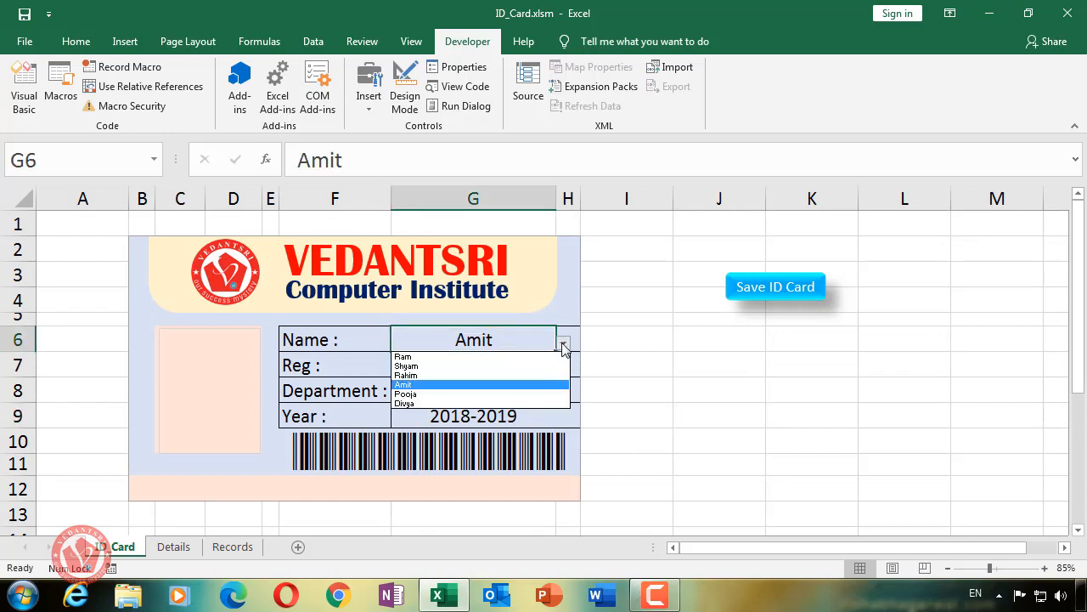
left_click(516, 393)
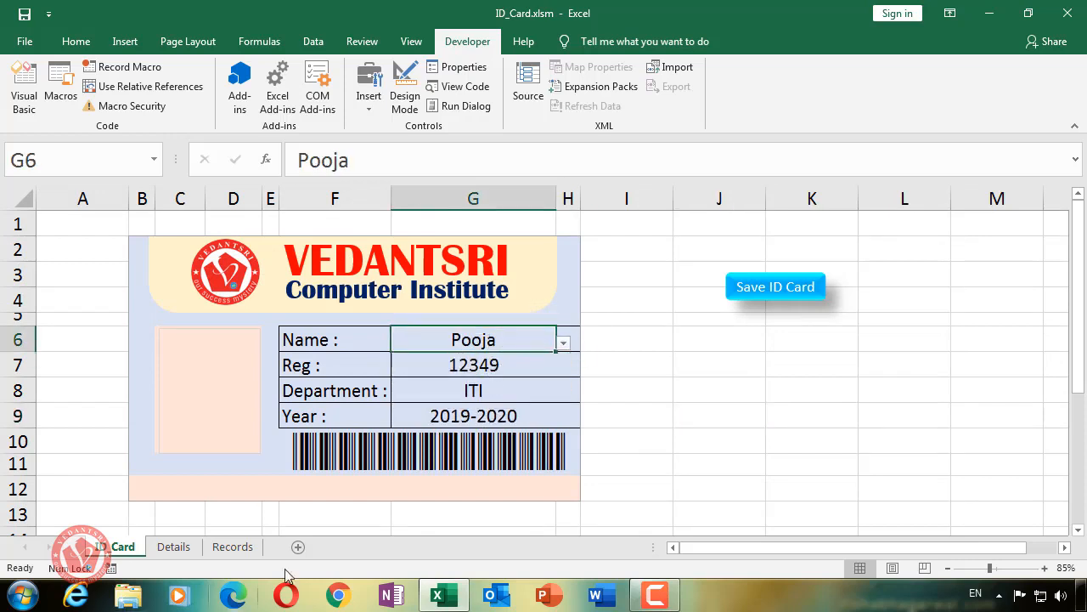
left_click(233, 547)
left_click(120, 548)
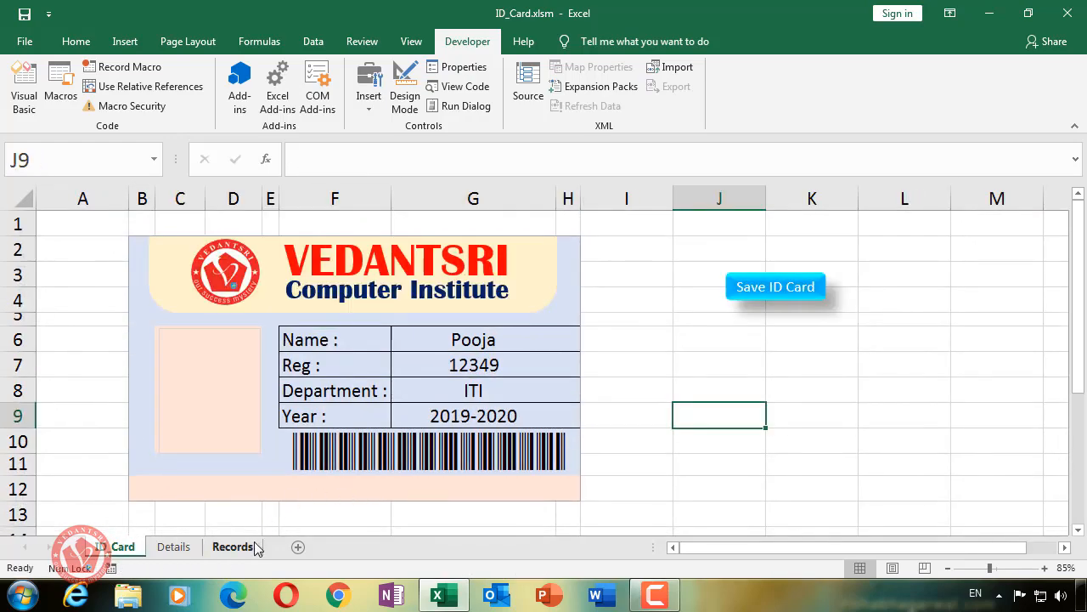
left_click(240, 546)
left_click_drag(88, 359, 364, 359)
Set the card to the last student in the Name list, run SaveData and check rows 5 and 6 on Records
left_click(123, 546)
left_click(527, 342)
left_click(563, 343)
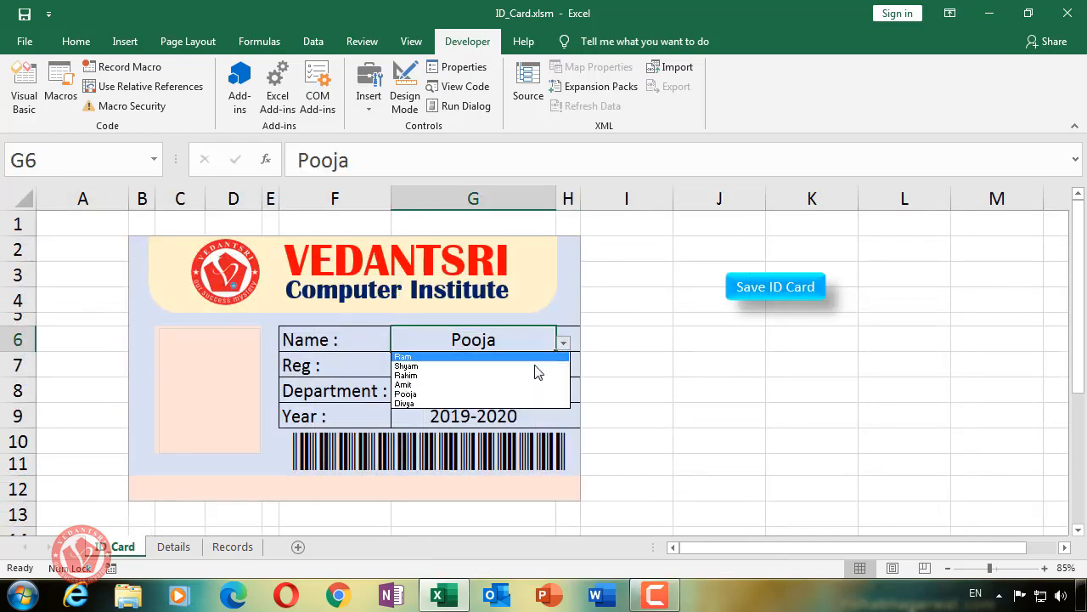
left_click(505, 401)
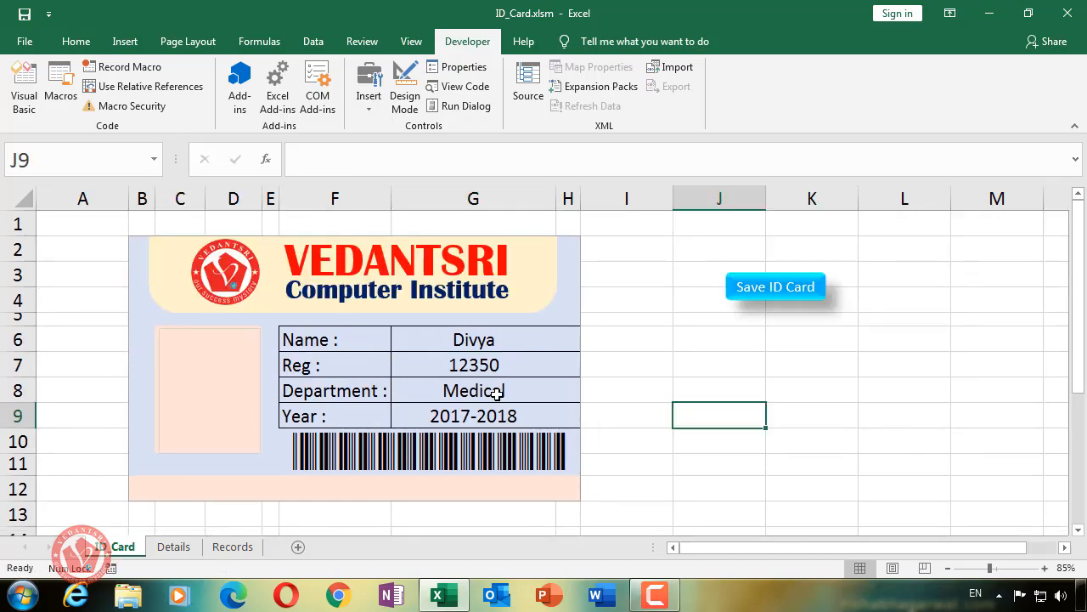
left_click(232, 547)
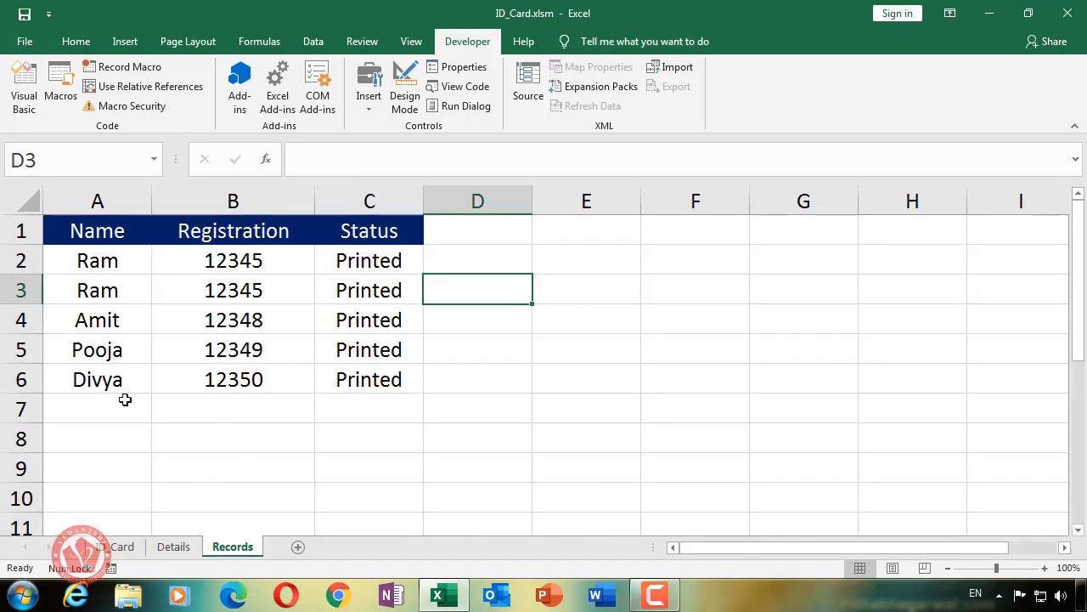
left_click_drag(119, 387, 366, 379)
left_click(94, 349)
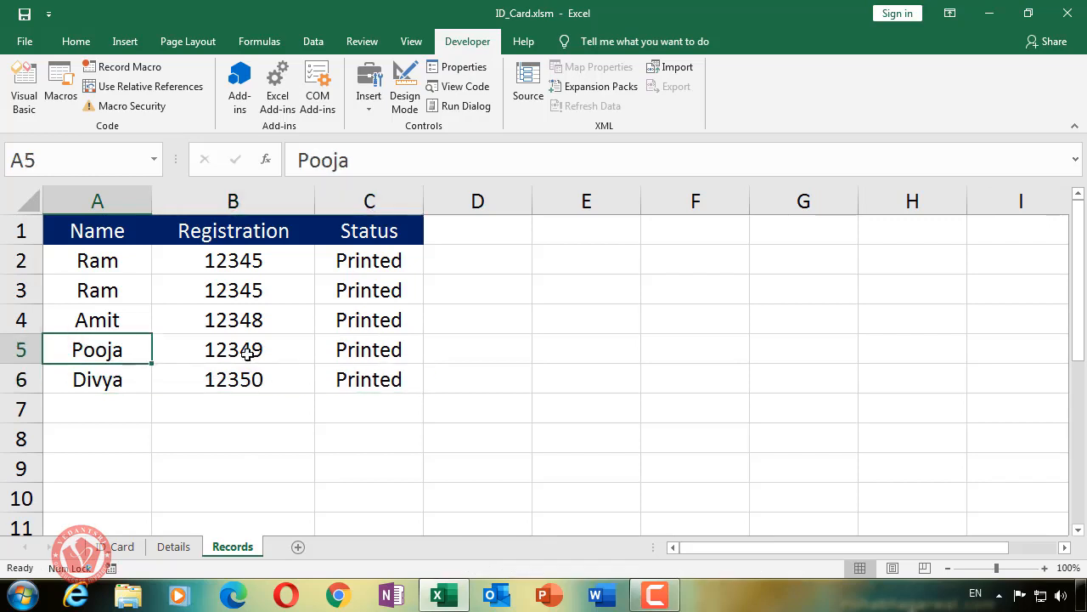
left_click_drag(247, 354, 366, 352)
Delete row 2 of the Records sheet, which holds the duplicate first record
left_click_drag(77, 259, 357, 254)
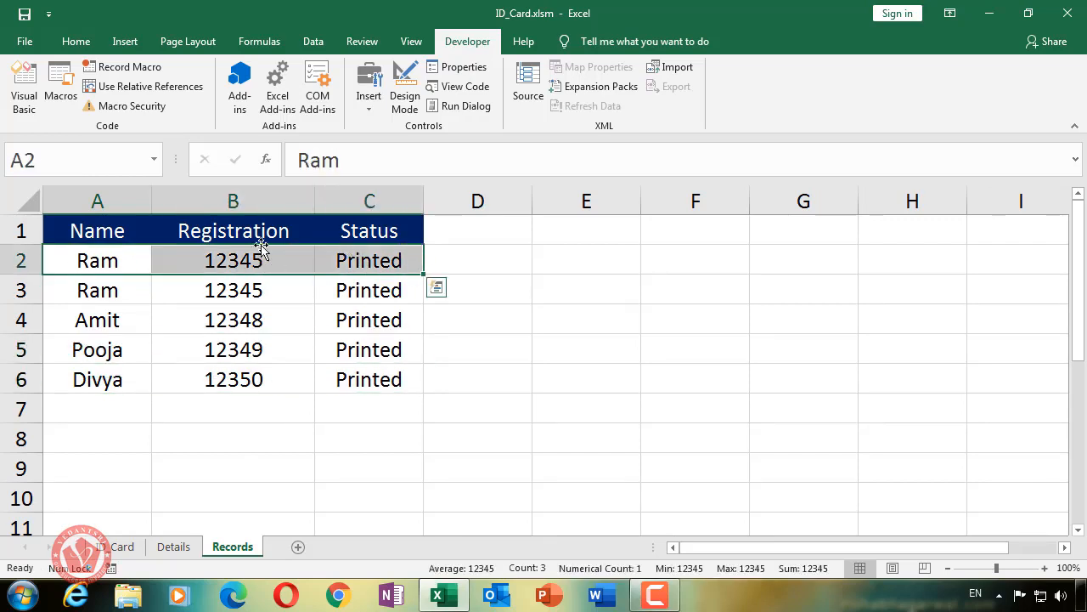
right_click(34, 260)
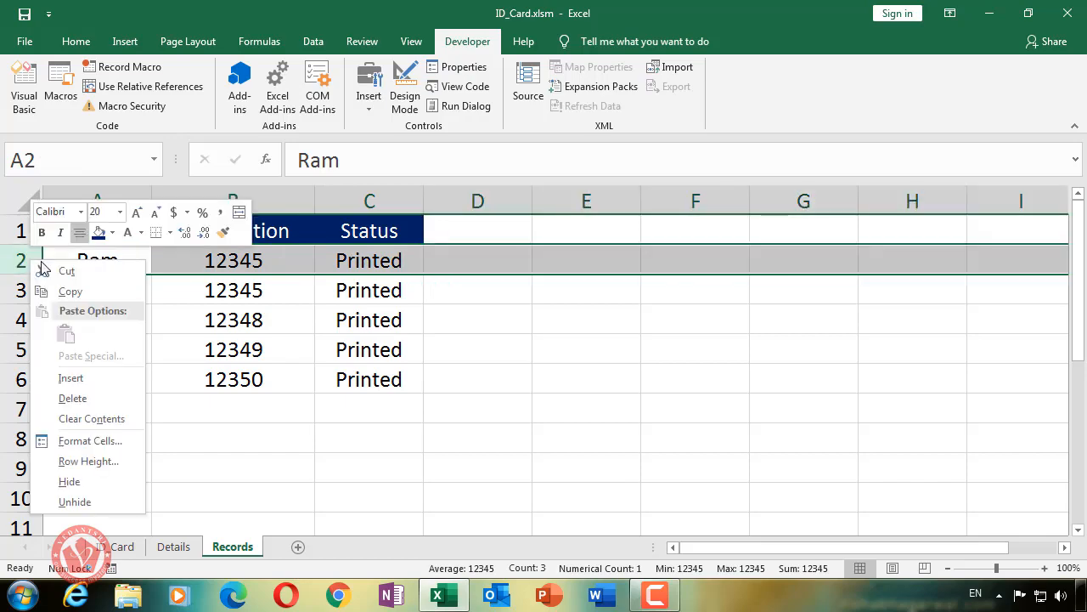
left_click(79, 397)
left_click(473, 355)
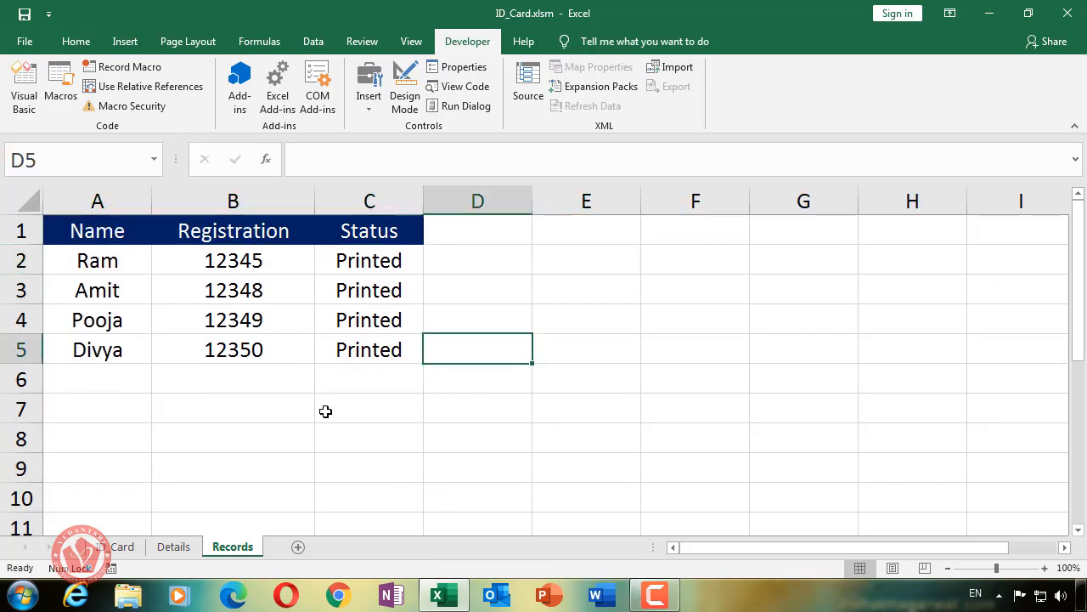
Set the card to the third student in the Name list, run the SaveData macro and check the saved rows 2 to 6 on Records
left_click(119, 548)
left_click(469, 340)
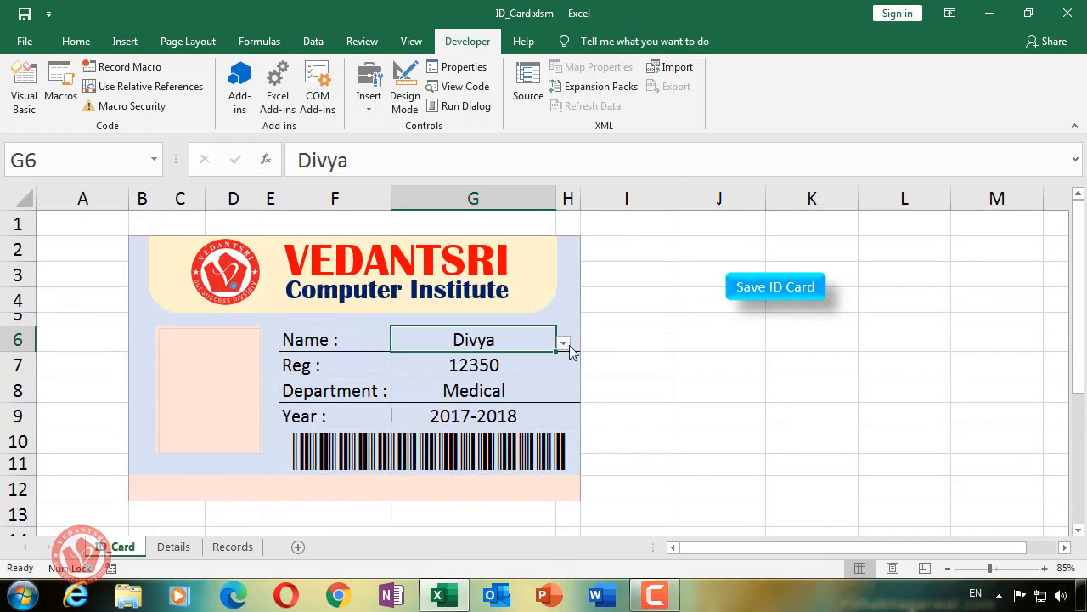
left_click(564, 342)
left_click(510, 368)
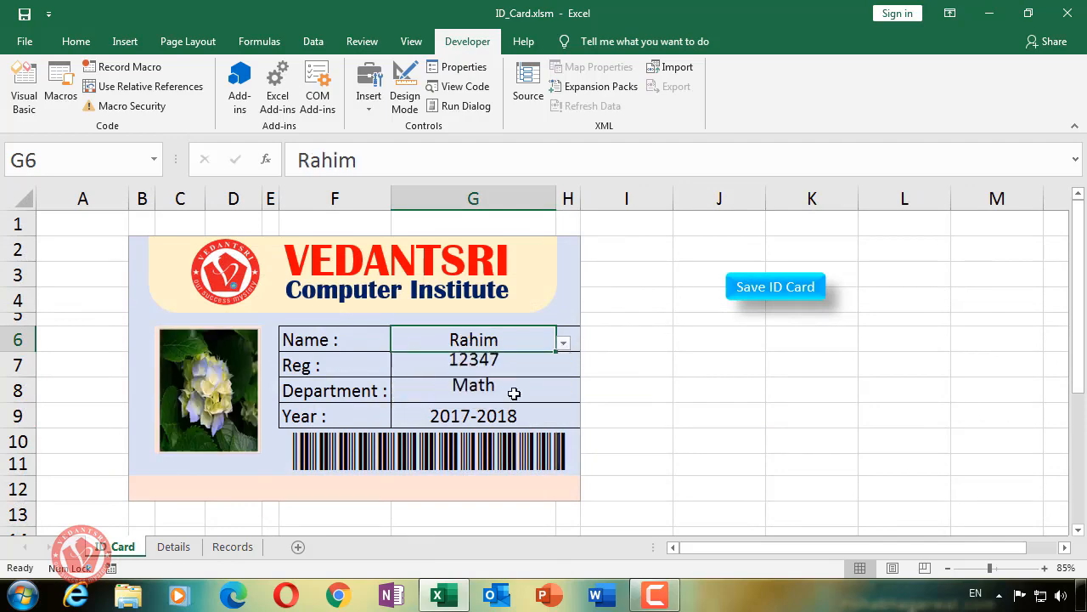
key("ctrl+s")
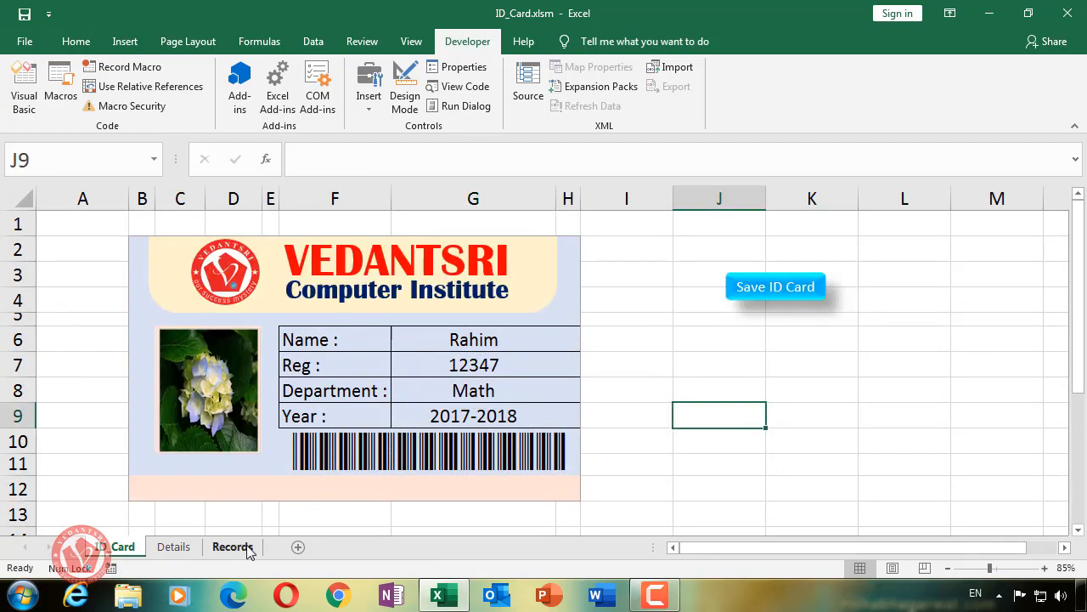
left_click(232, 547)
left_click(119, 376)
left_click(216, 379)
left_click(378, 388)
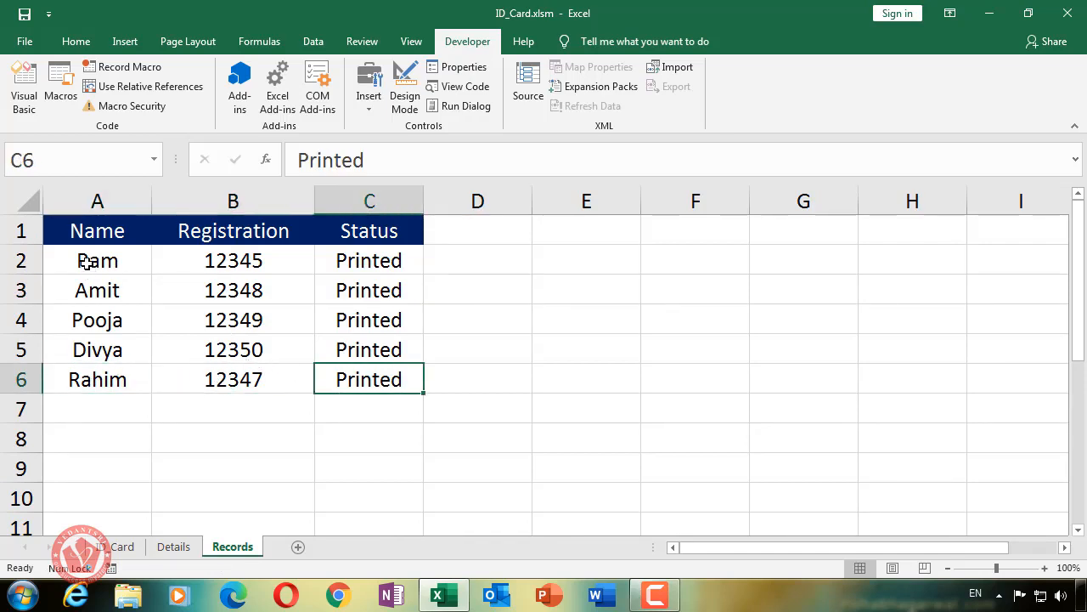
left_click_drag(85, 258, 411, 379)
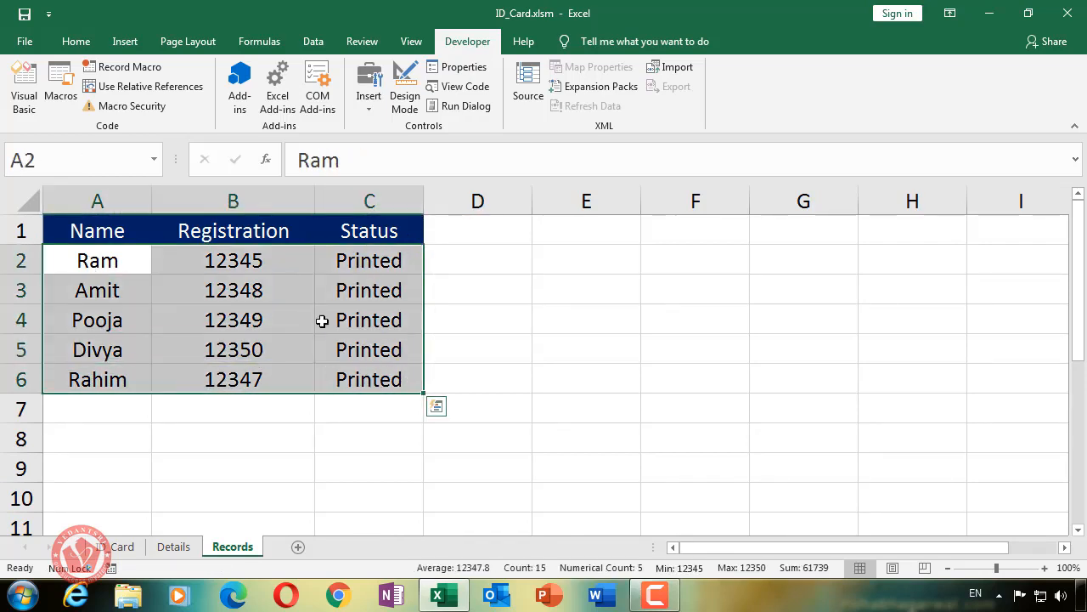
Draw a rounded rectangle about 1.45" wide and 0.42" high below the Save ID Card button on the ID_Card sheet
left_click(125, 551)
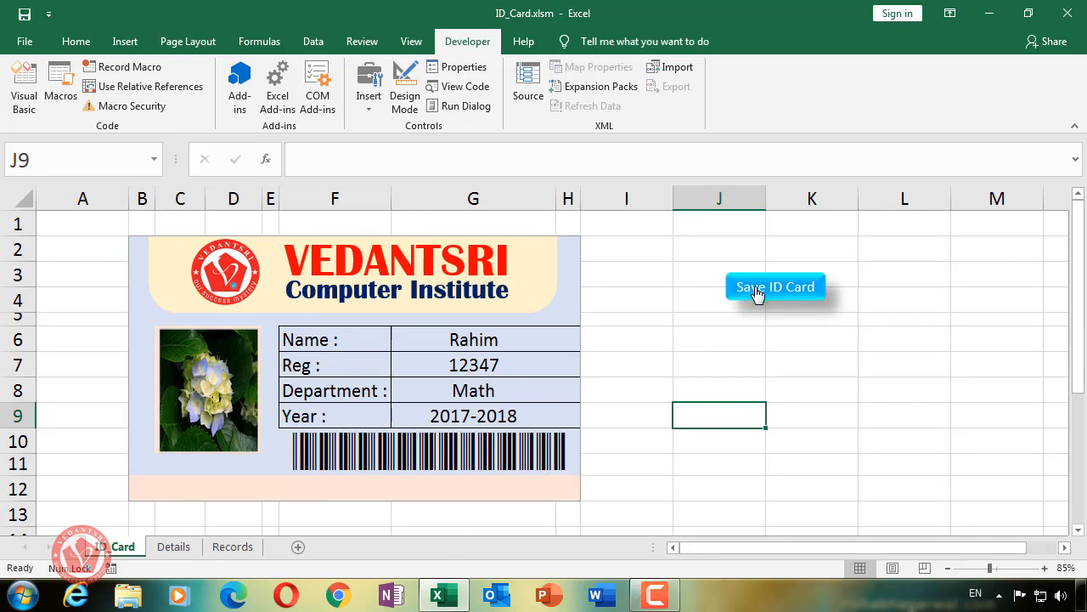
left_click(129, 50)
left_click(207, 89)
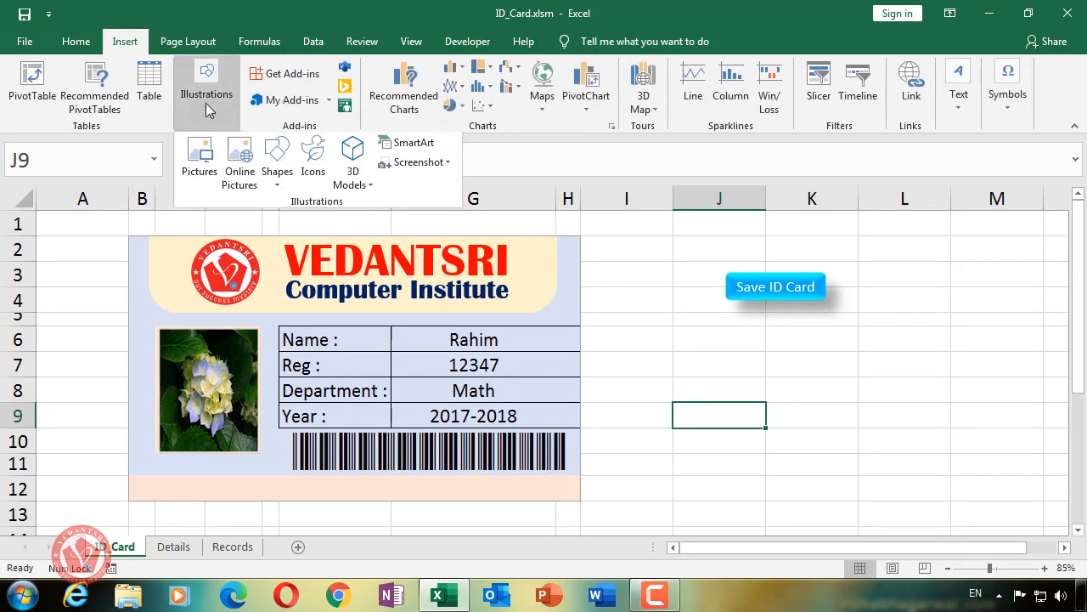
left_click(276, 179)
left_click(353, 220)
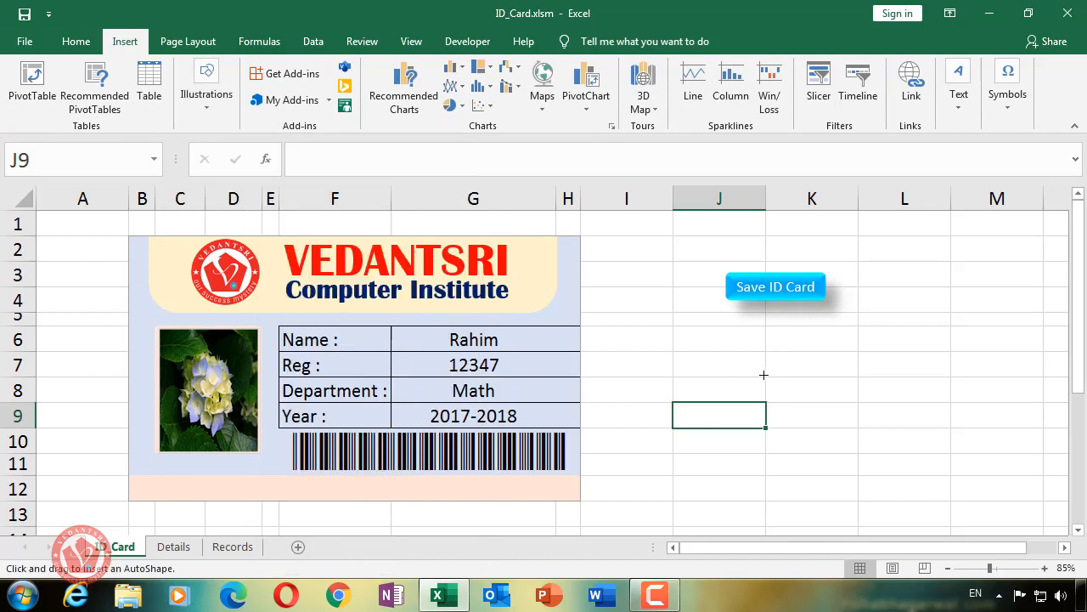
left_click_drag(726, 331, 825, 361)
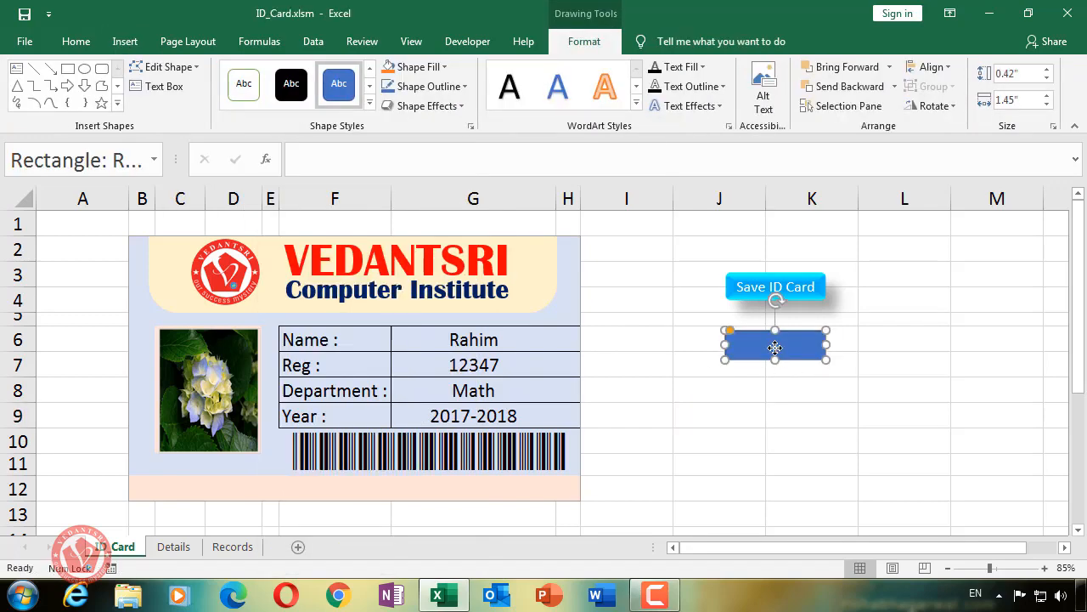
Label the new rounded rectangle "Save in Records"
right_click(777, 355)
key("Escape")
right_click(778, 340)
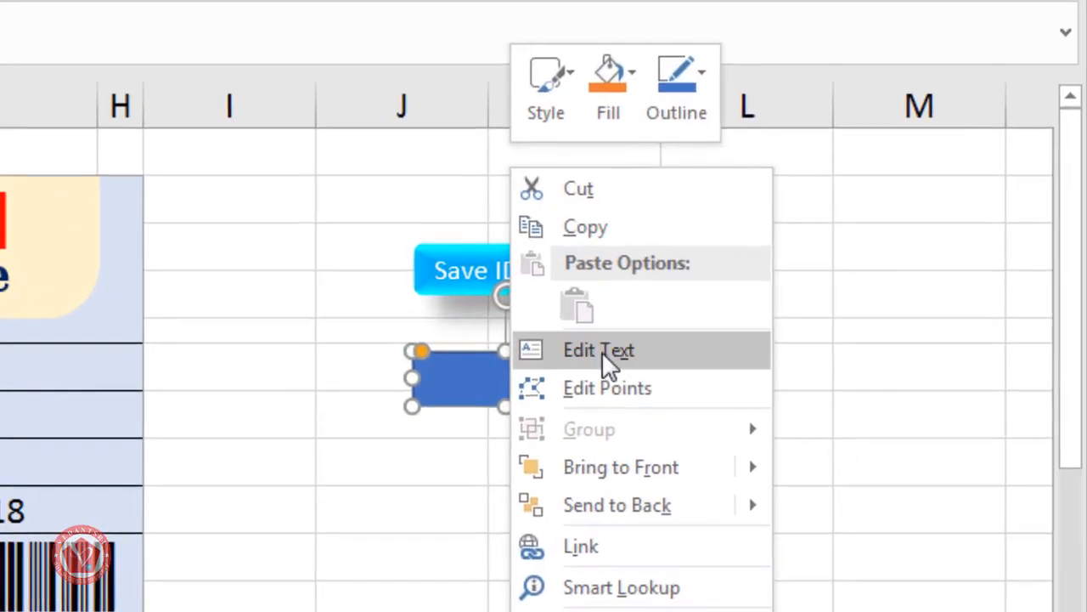
left_click(604, 354)
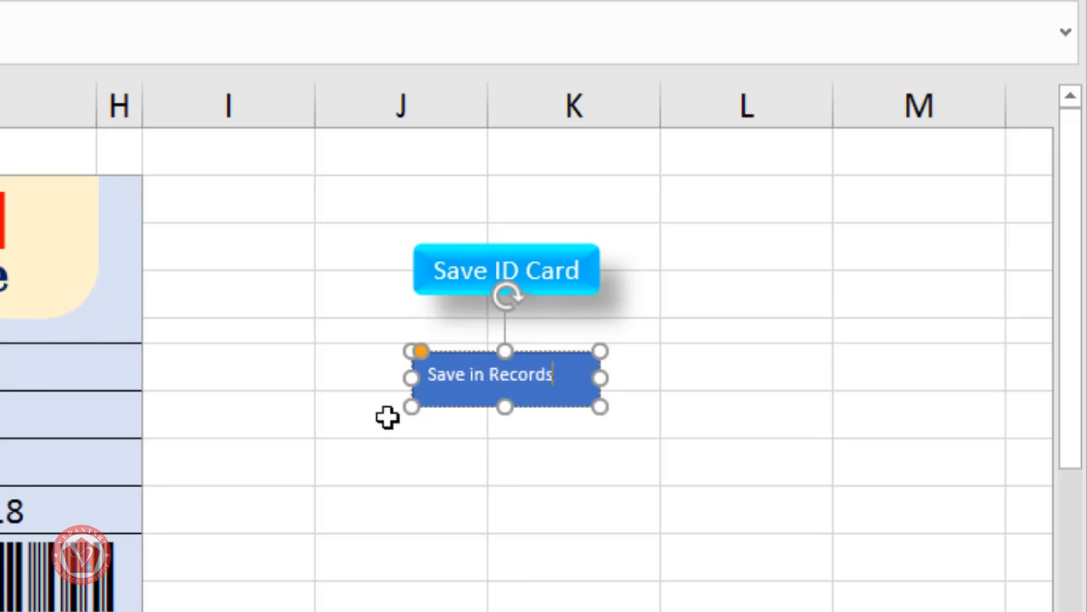
left_click(643, 473)
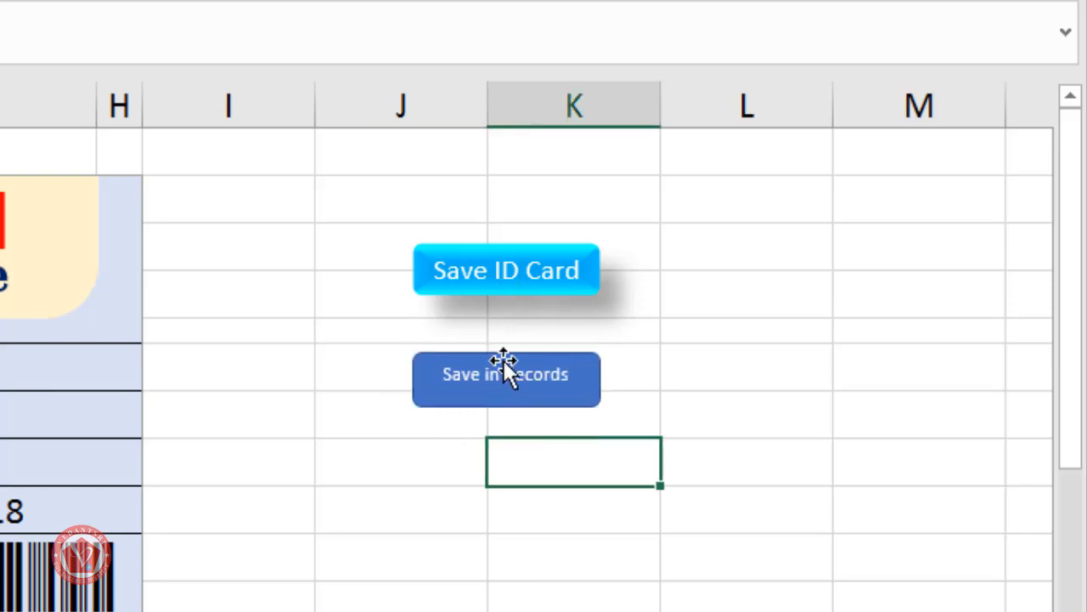
Set the "Save in Records" label to font size 12 and align it vertically to the middle of the shape
left_click(505, 368)
double_click(510, 378)
triple_click(511, 382)
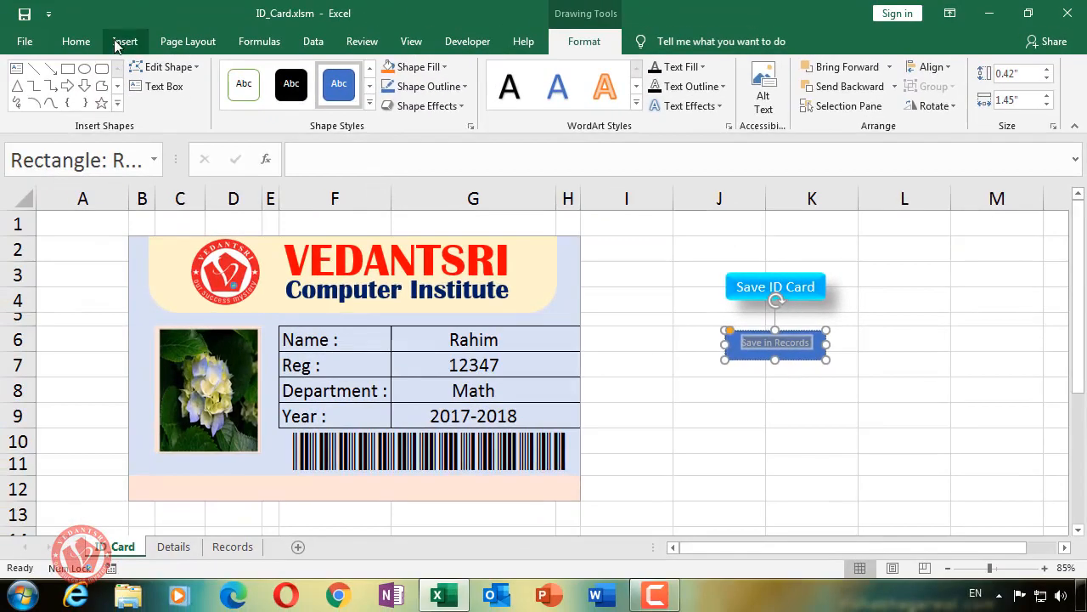
left_click(76, 41)
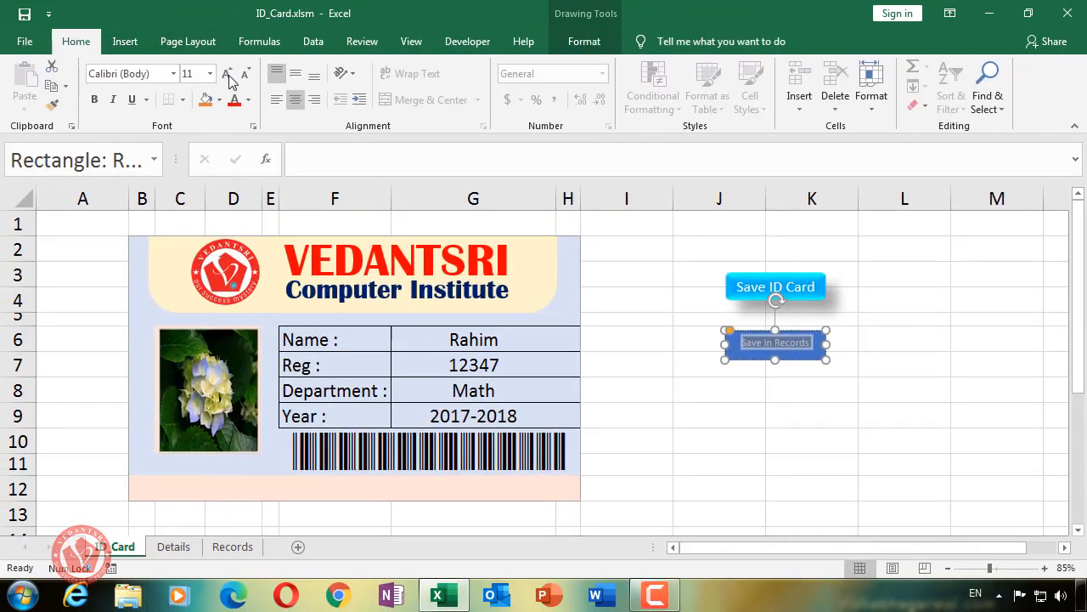
left_click(228, 75)
left_click(228, 75)
left_click(228, 75)
left_click(245, 75)
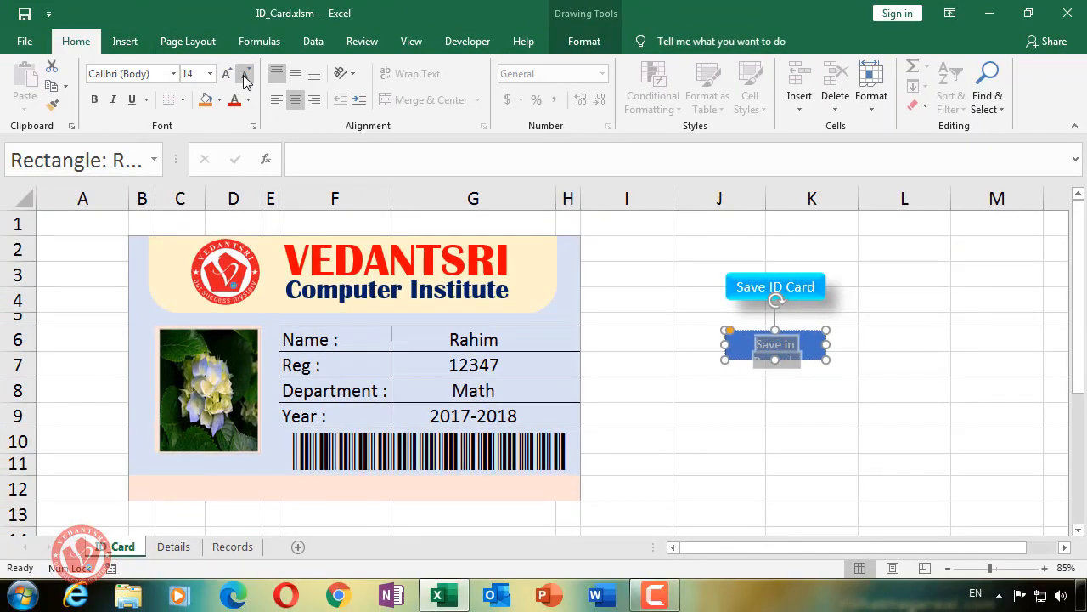
left_click(245, 75)
left_click(298, 76)
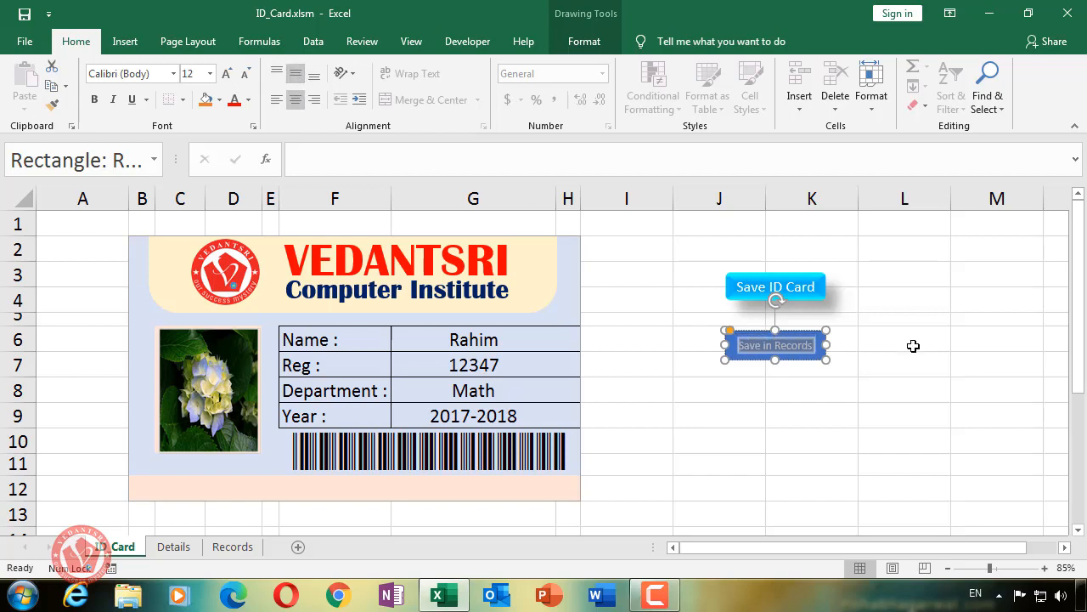
left_click(925, 361)
Give the "Save in Records" shape the fourth preset shape effect in the first row and a Light Blue fill
left_click(804, 338)
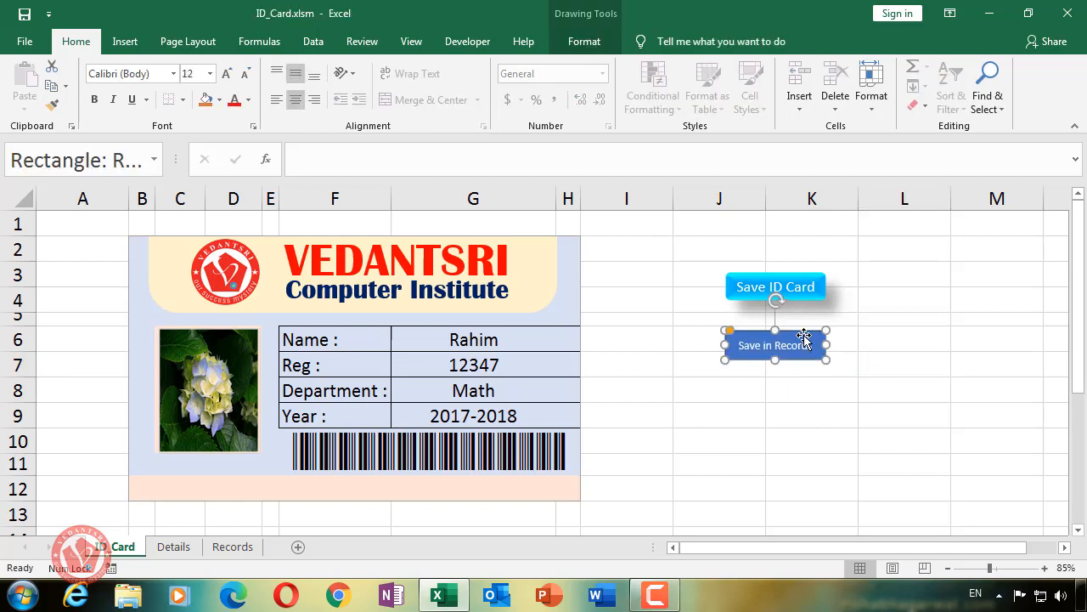
left_click(585, 44)
left_click(453, 109)
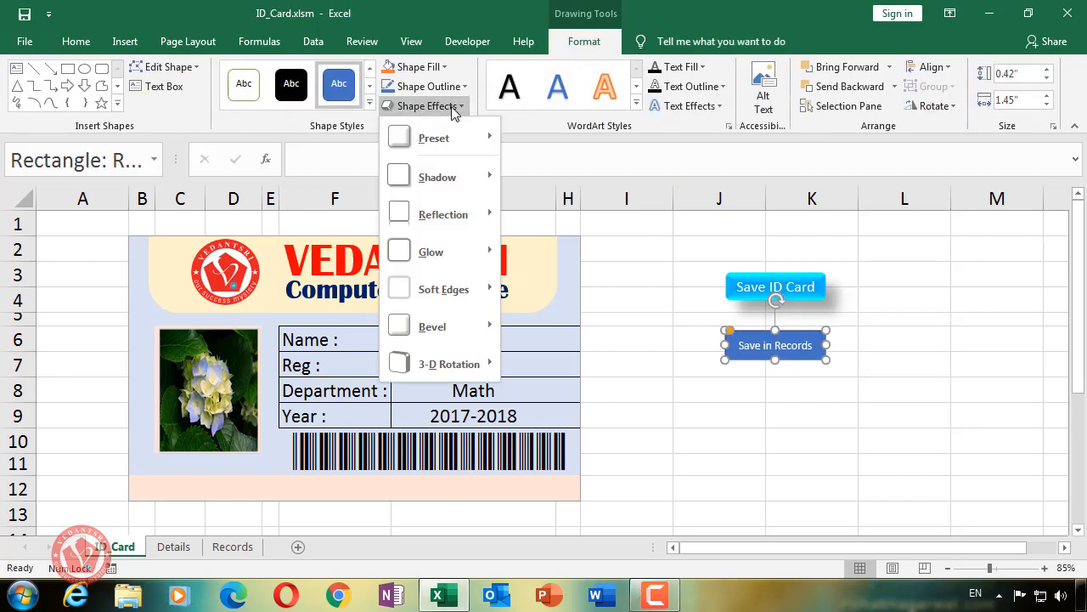
mouse_move(472, 139)
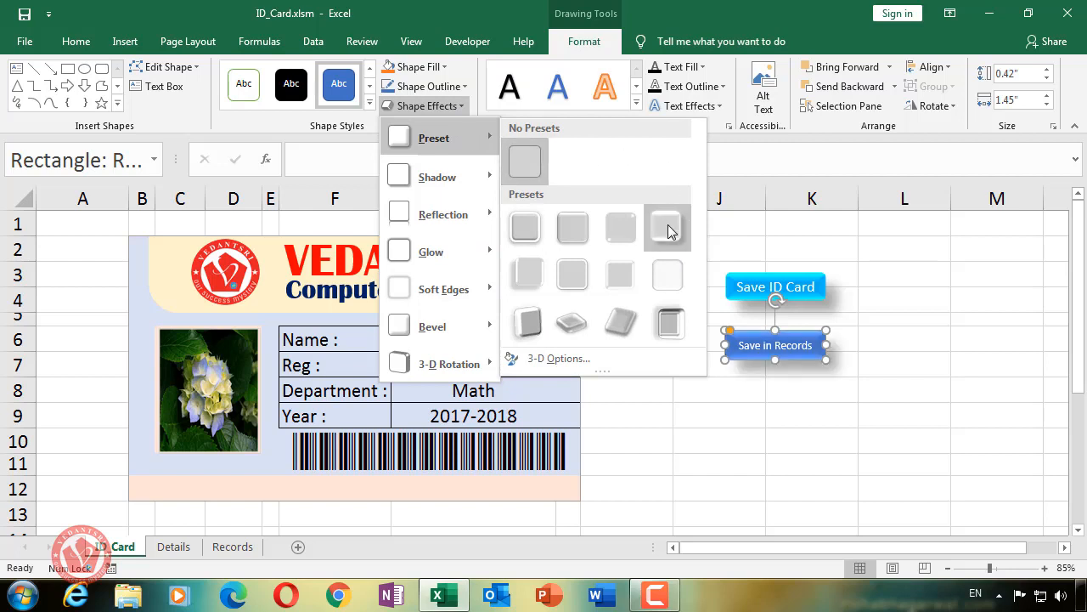
left_click(668, 227)
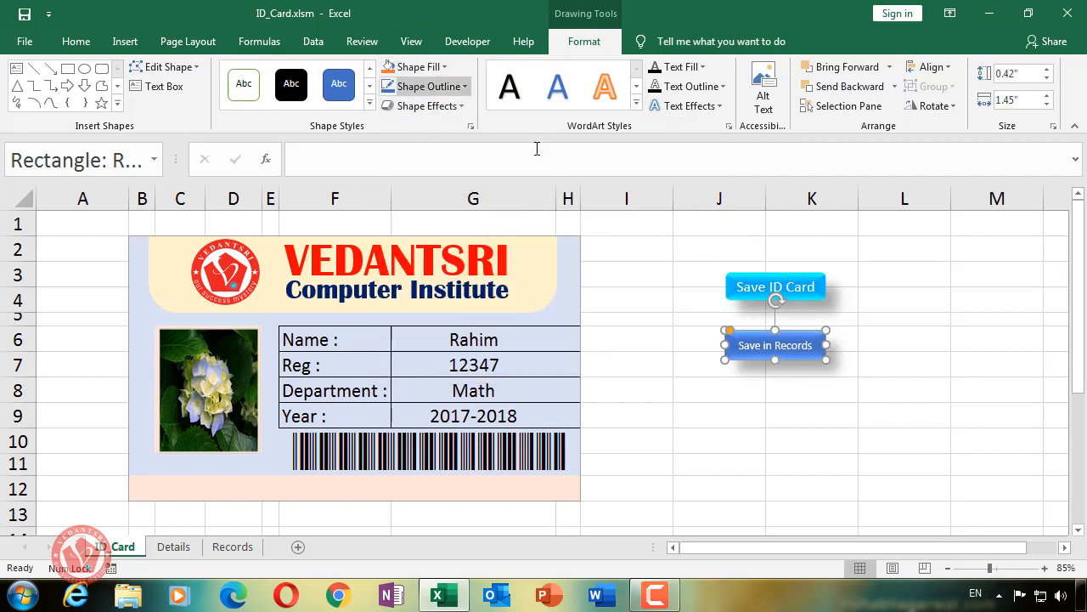
left_click(438, 67)
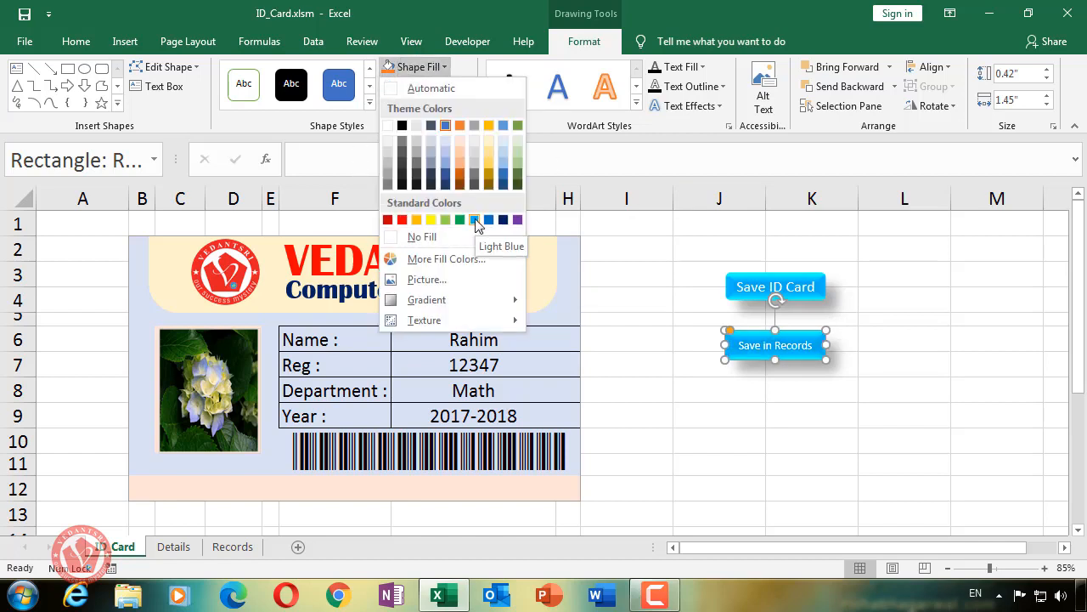
left_click(476, 223)
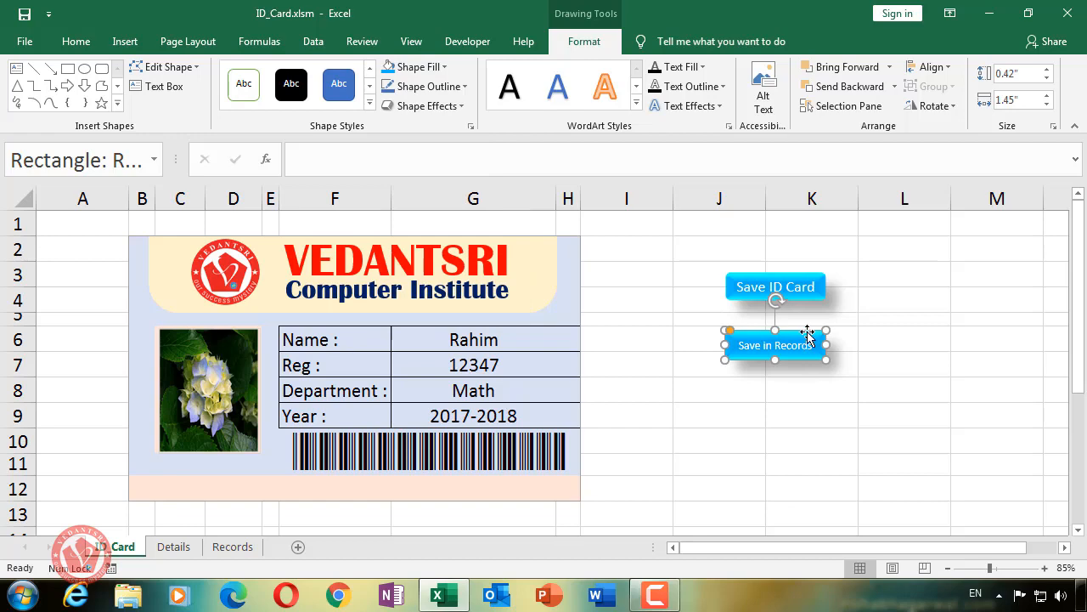
Move the "Save in Records" button slightly closer to the Save ID Card button above it
left_click_drag(807, 332, 812, 324)
left_click(847, 388)
left_click(780, 336)
left_click(877, 359)
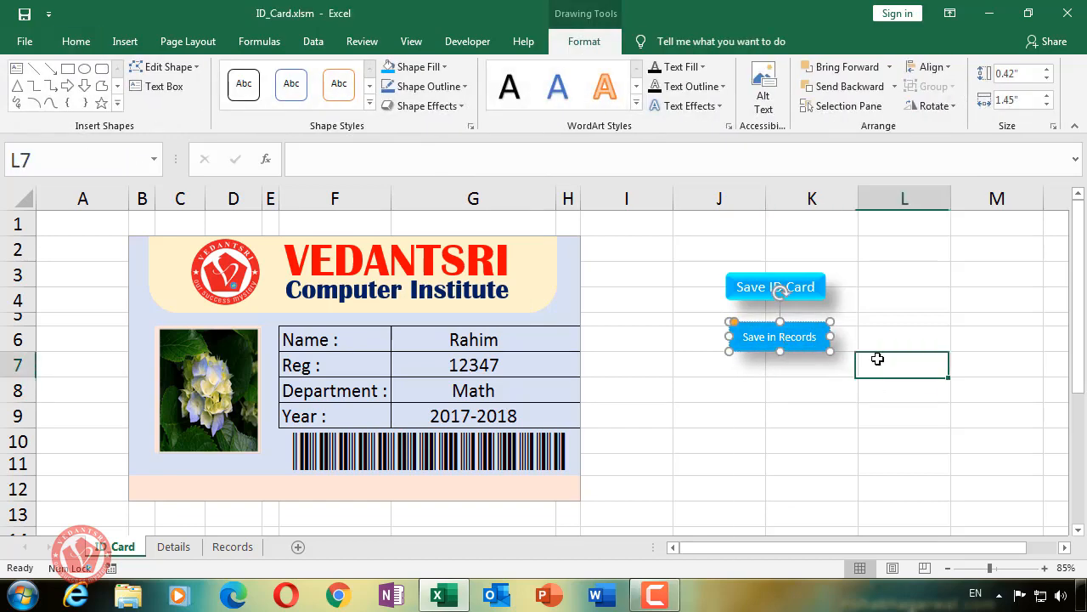
Assign the SaveData macro to the "Save in Records" button and deselect the button
right_click(752, 328)
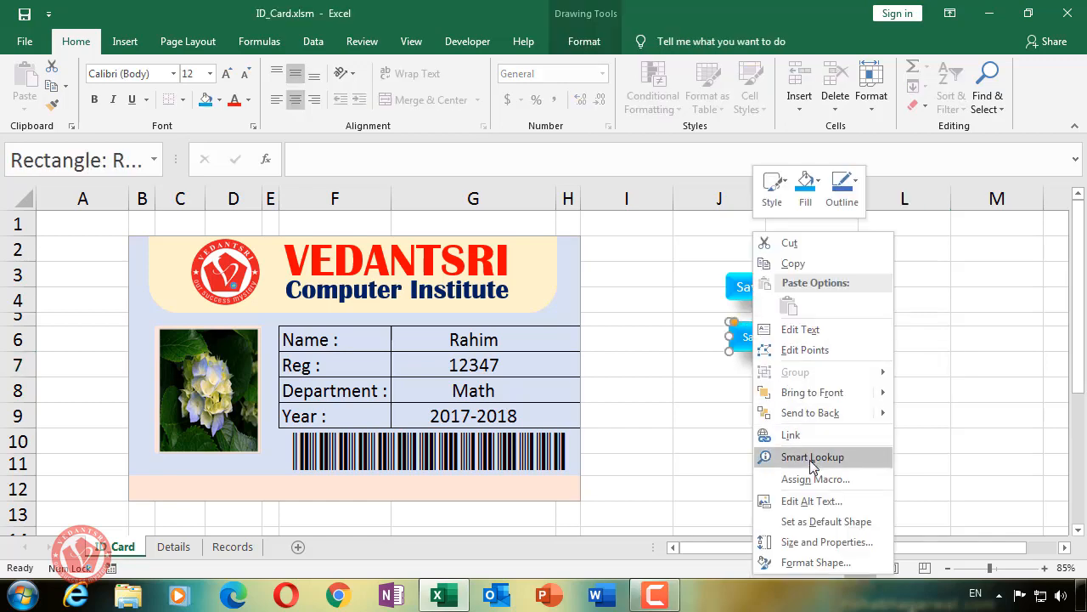
left_click(809, 480)
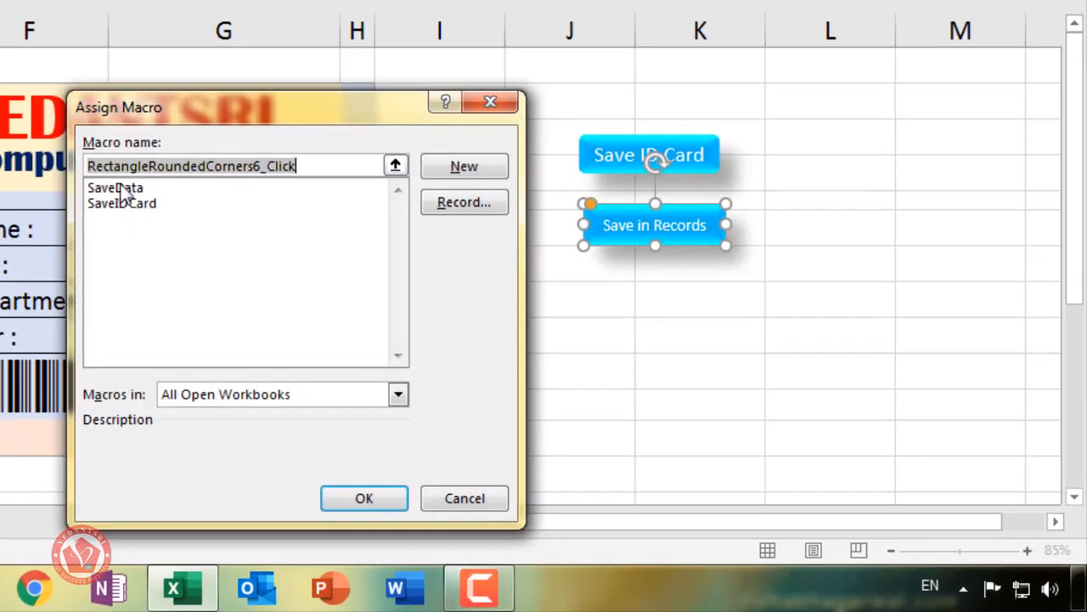
left_click(119, 188)
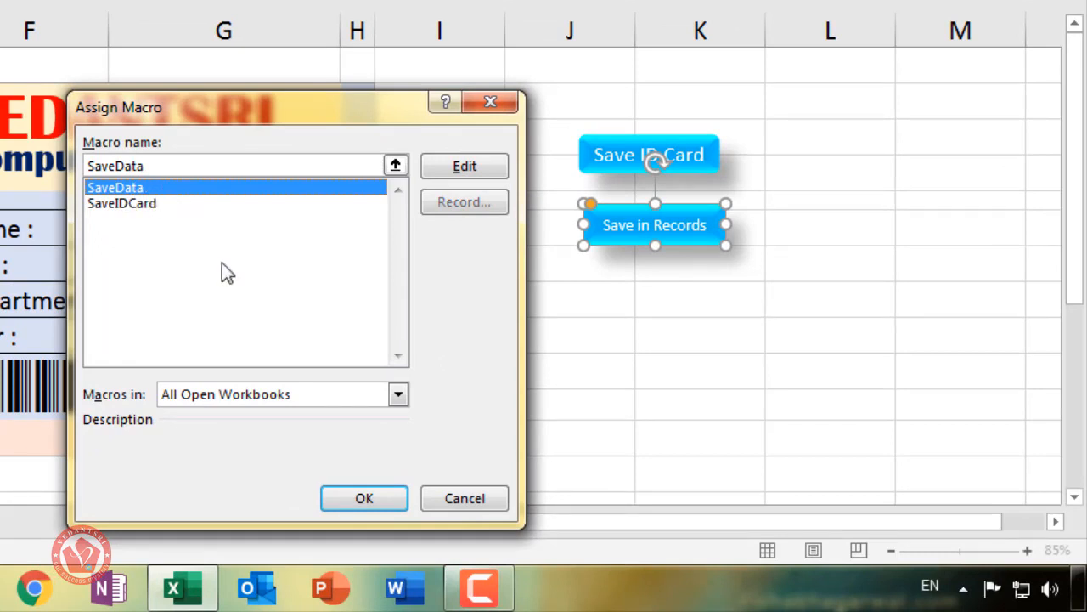
left_click(370, 499)
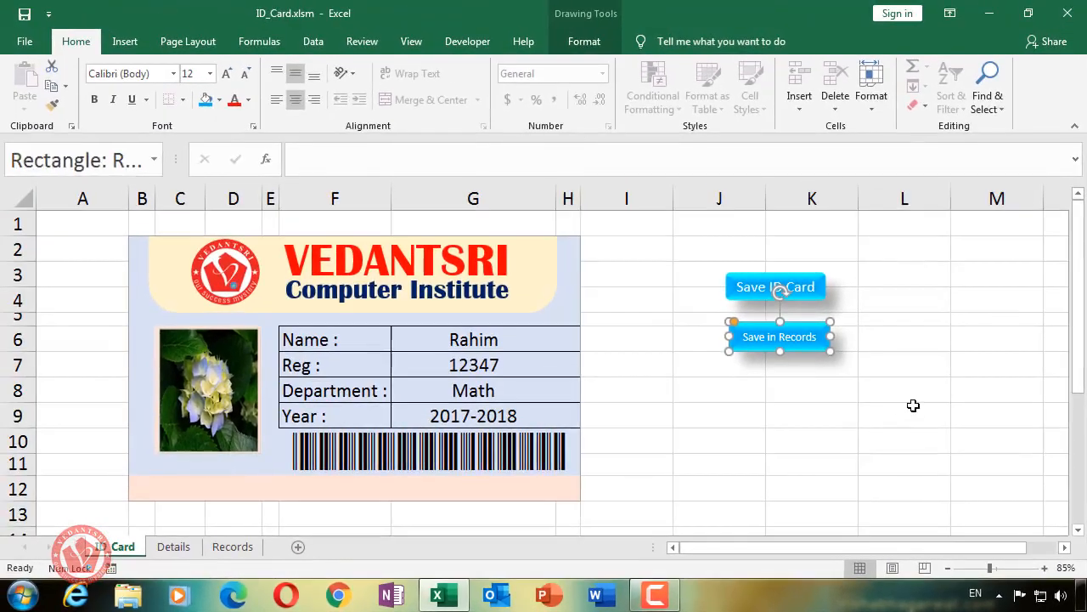
left_click(913, 406)
Switch the card to the second student in the Name list, save it with the "Save in Records" button and check row 7 on Records
left_click(447, 342)
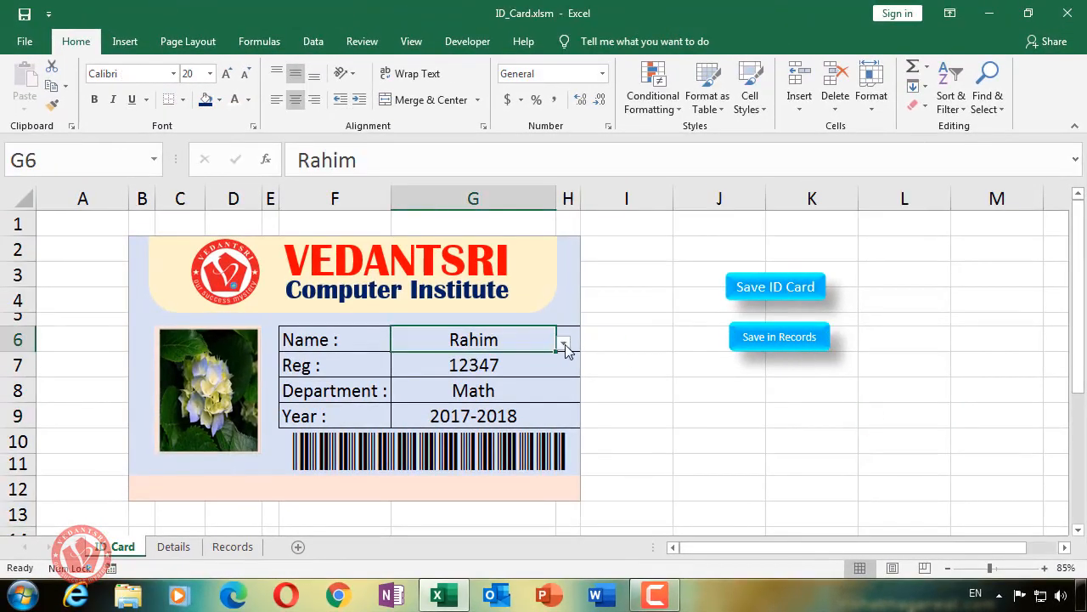
left_click(565, 344)
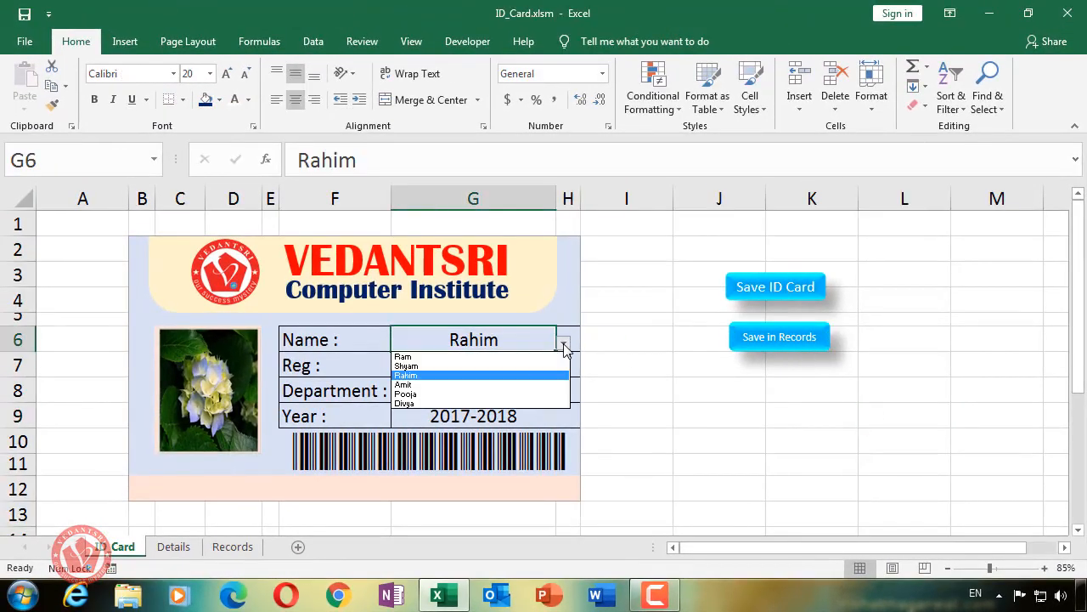
left_click(472, 366)
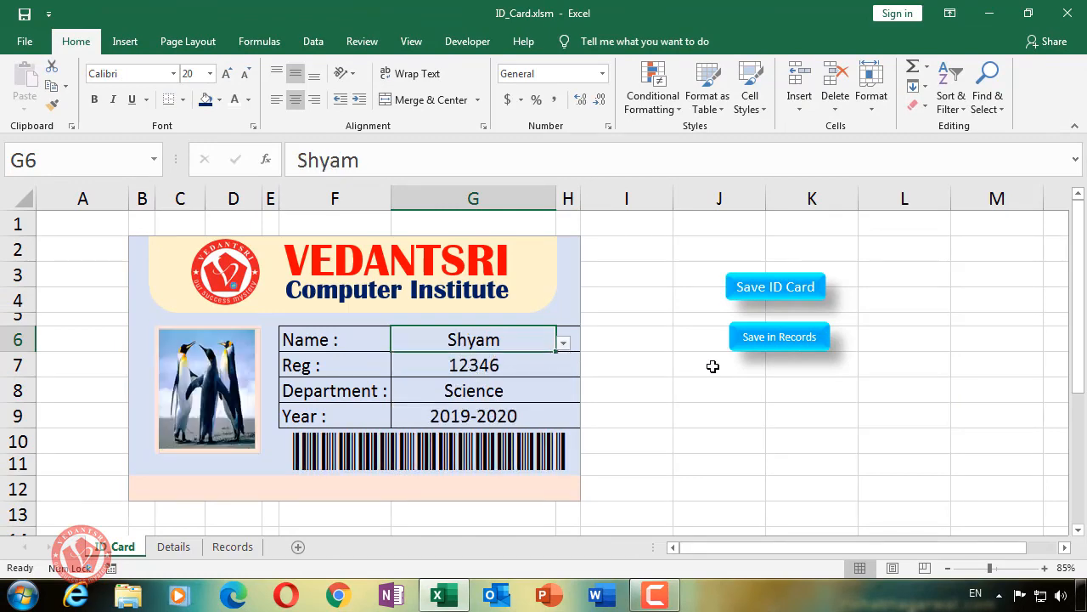
left_click(772, 345)
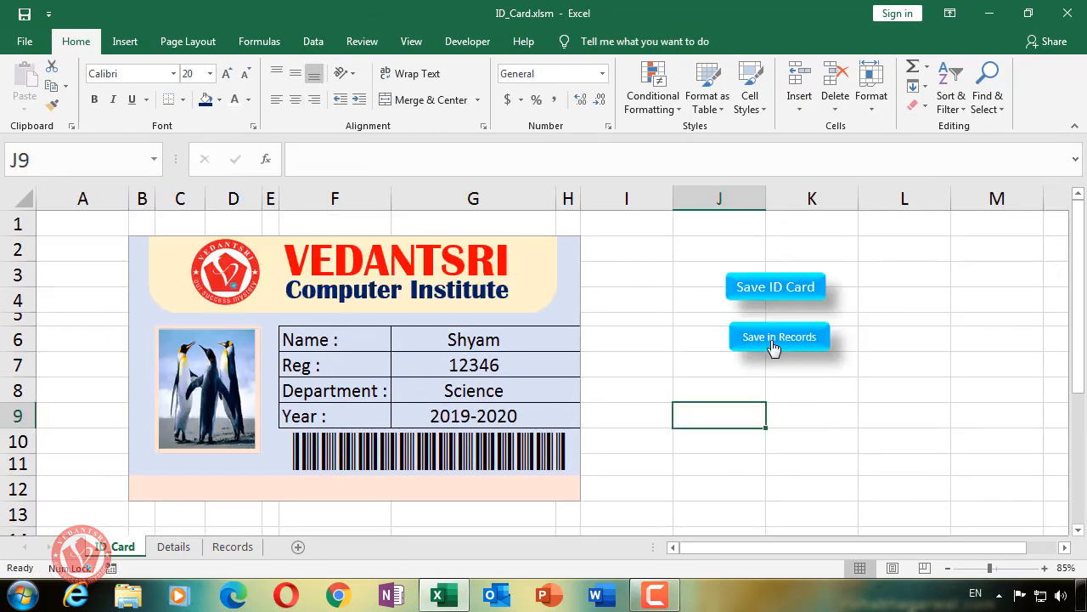
left_click(232, 547)
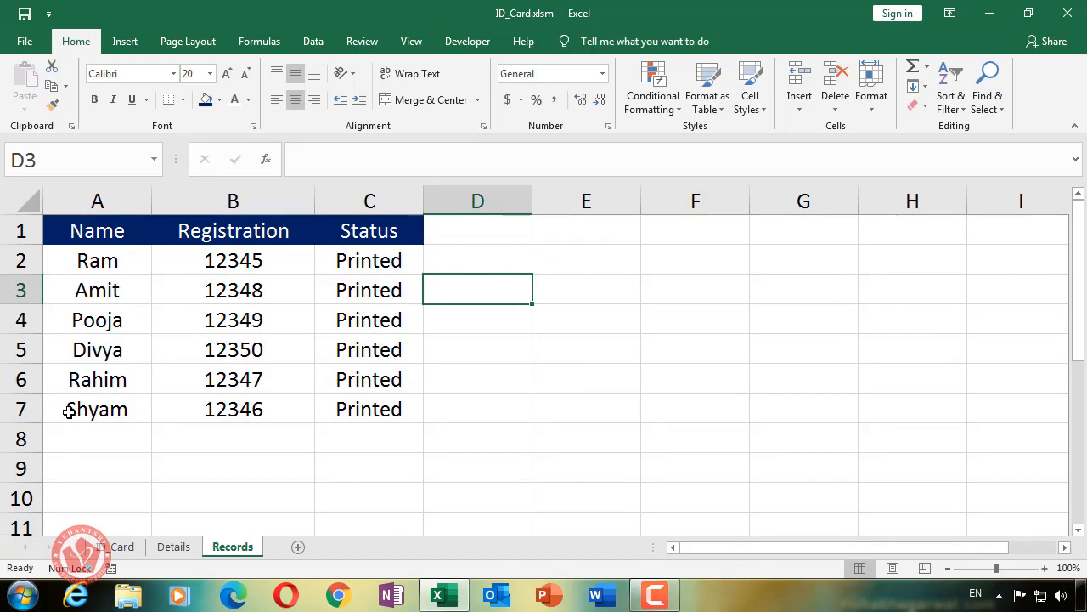
left_click_drag(68, 411, 382, 409)
left_click(119, 547)
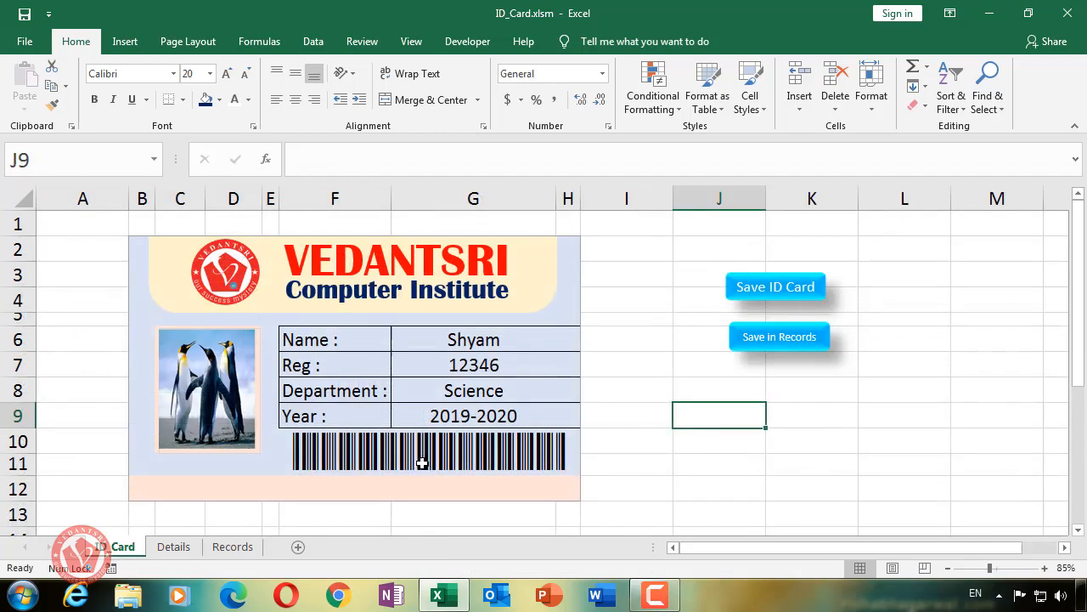